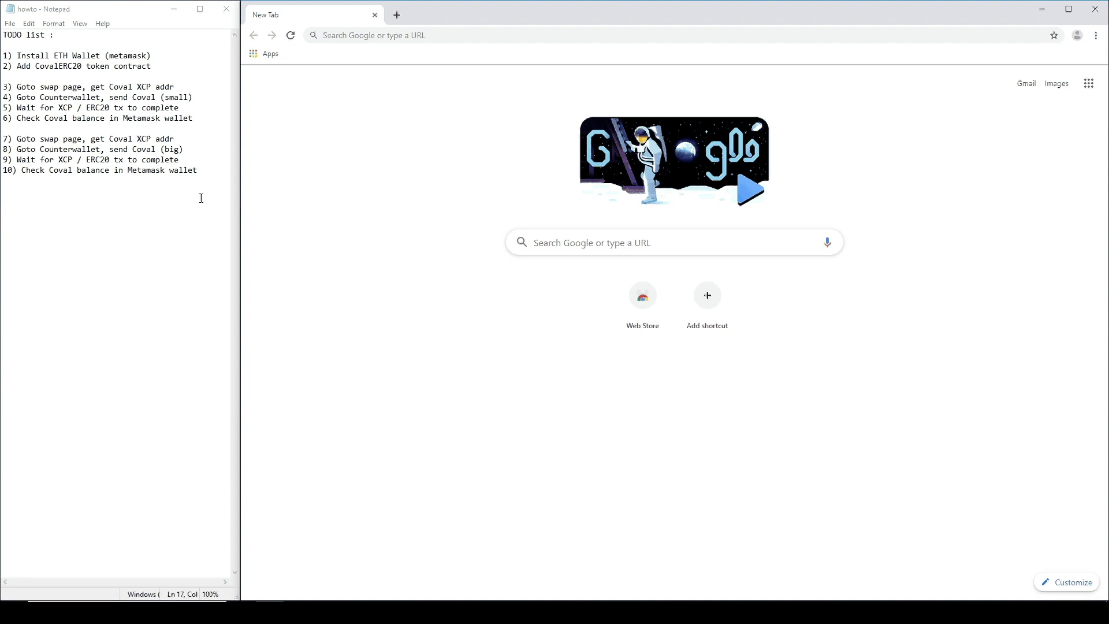
Step: Review TODO steps 1–3 by highlighting Install ETH Wallet (metamask), Add CovalERC20 and Goto swap page
left_click_drag(210, 173, 3, 33)
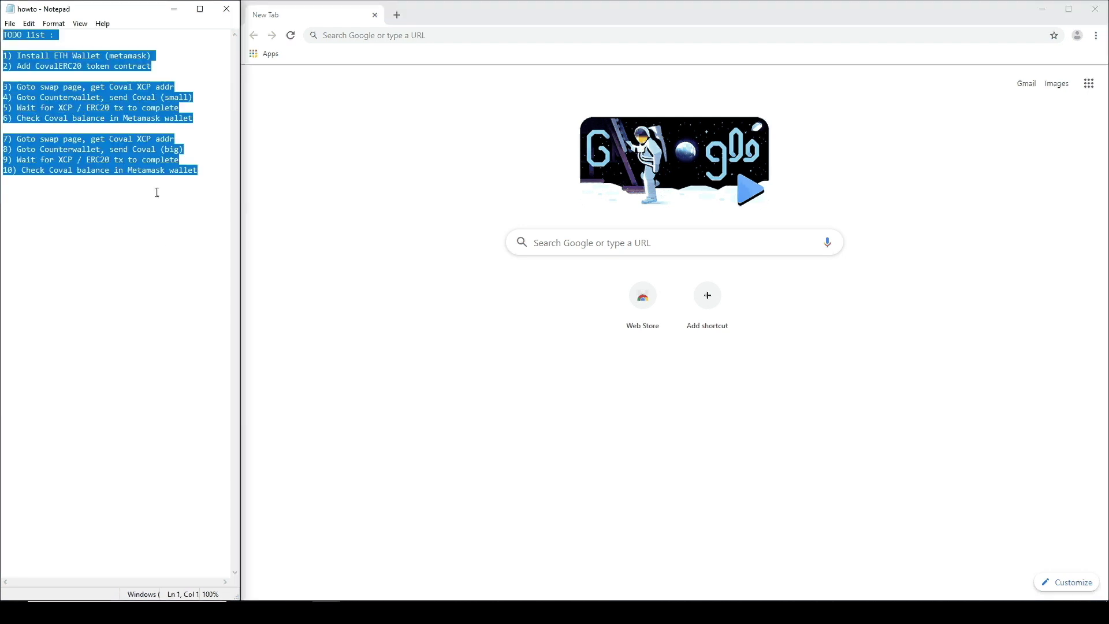
left_click(178, 63)
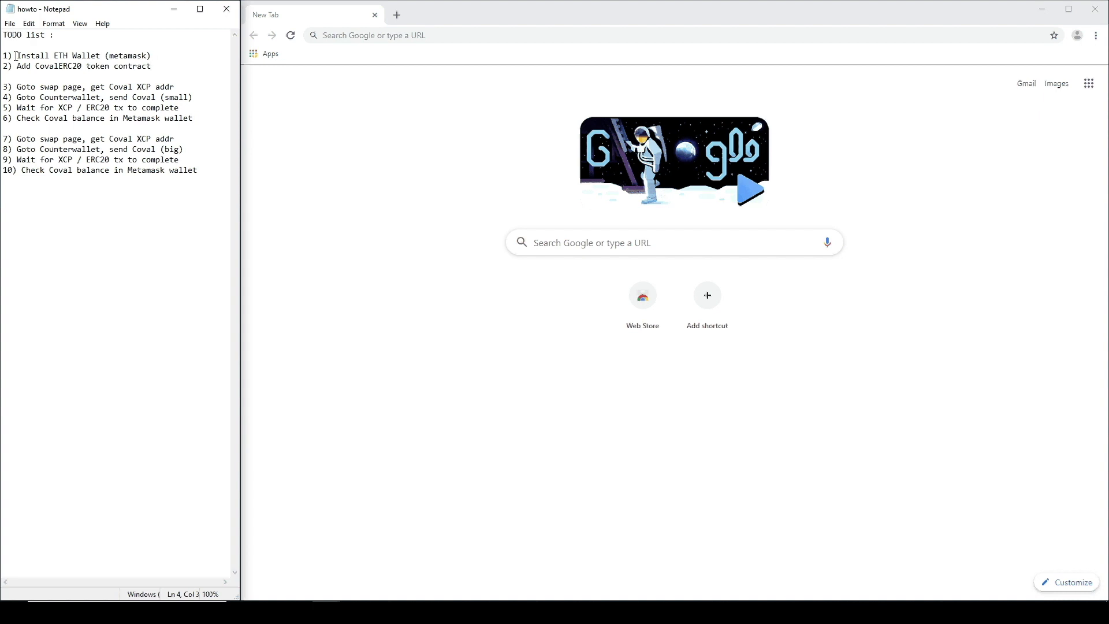
left_click_drag(18, 56, 99, 53)
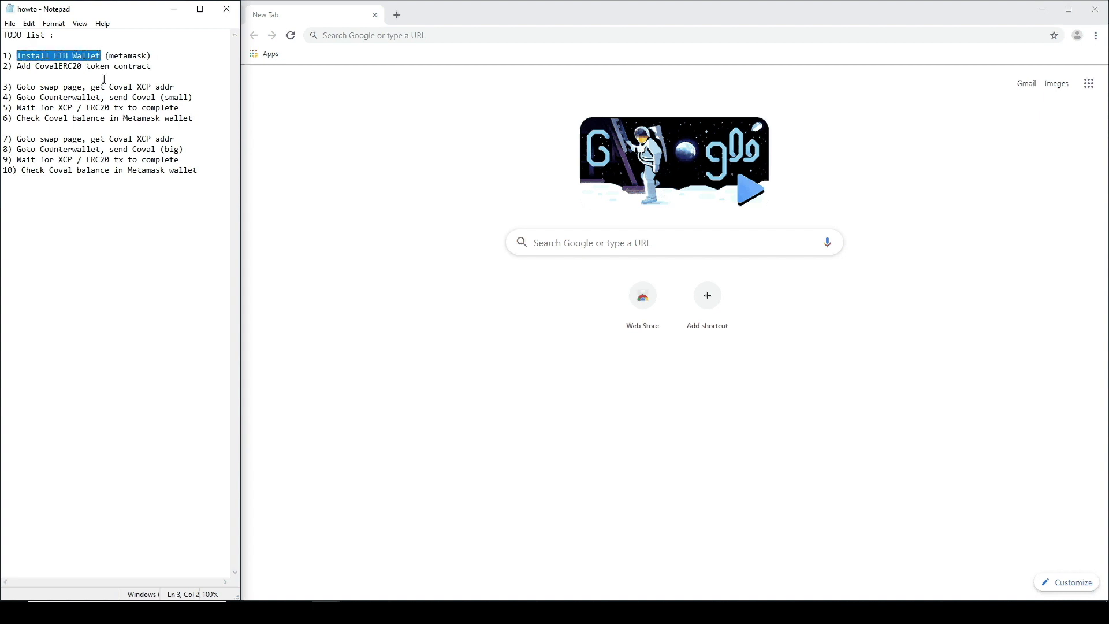
double_click(121, 55)
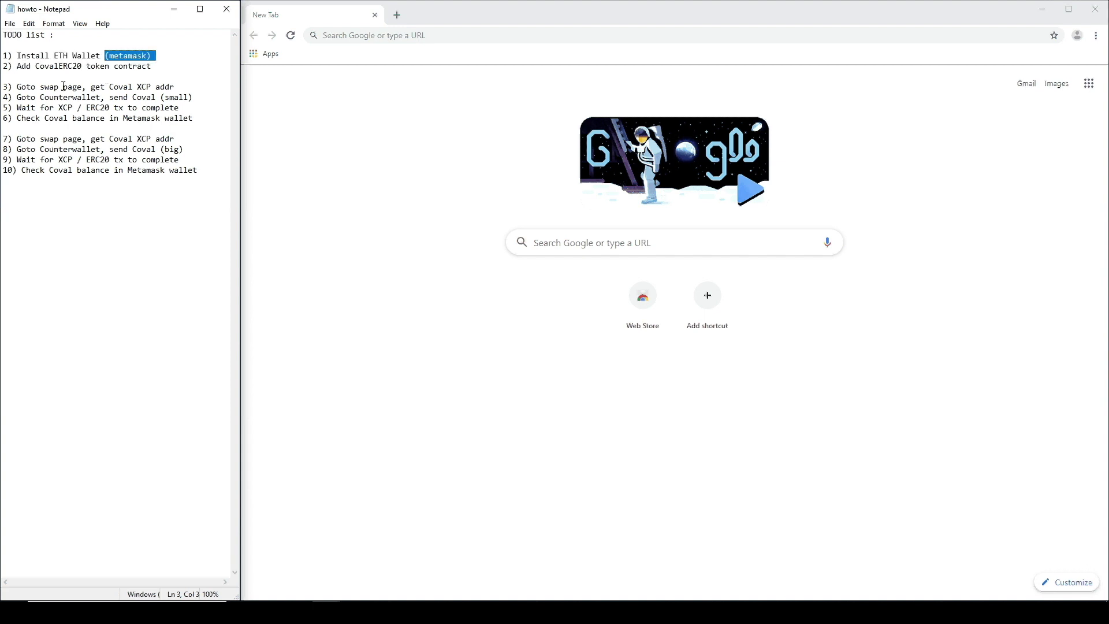
left_click(41, 66)
left_click_drag(18, 66, 84, 66)
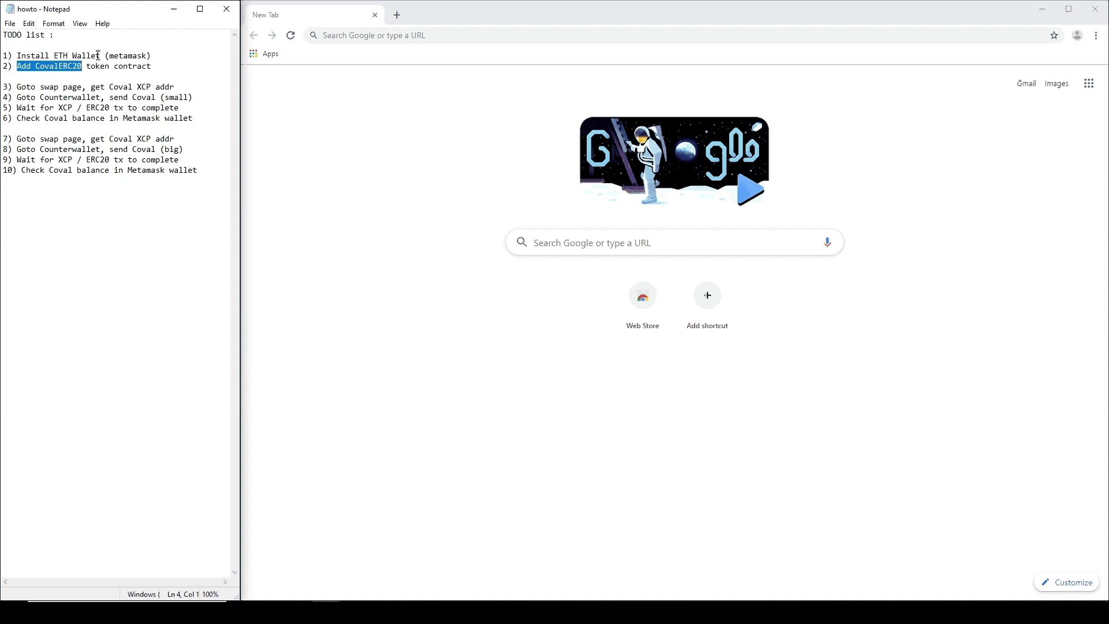
left_click_drag(13, 87, 82, 88)
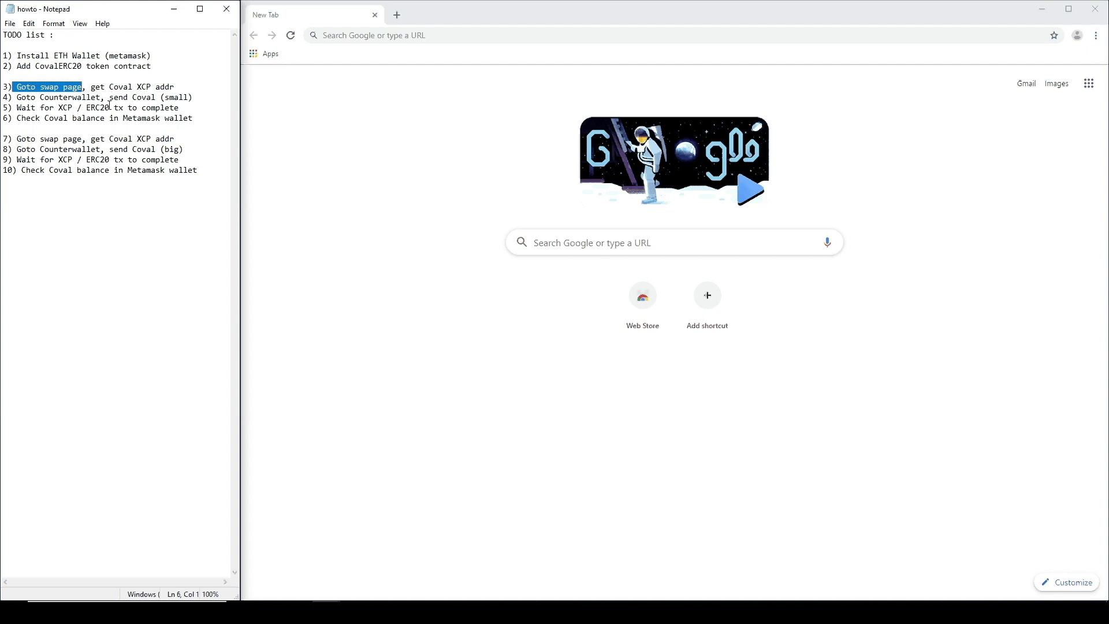
left_click_drag(109, 87, 148, 86)
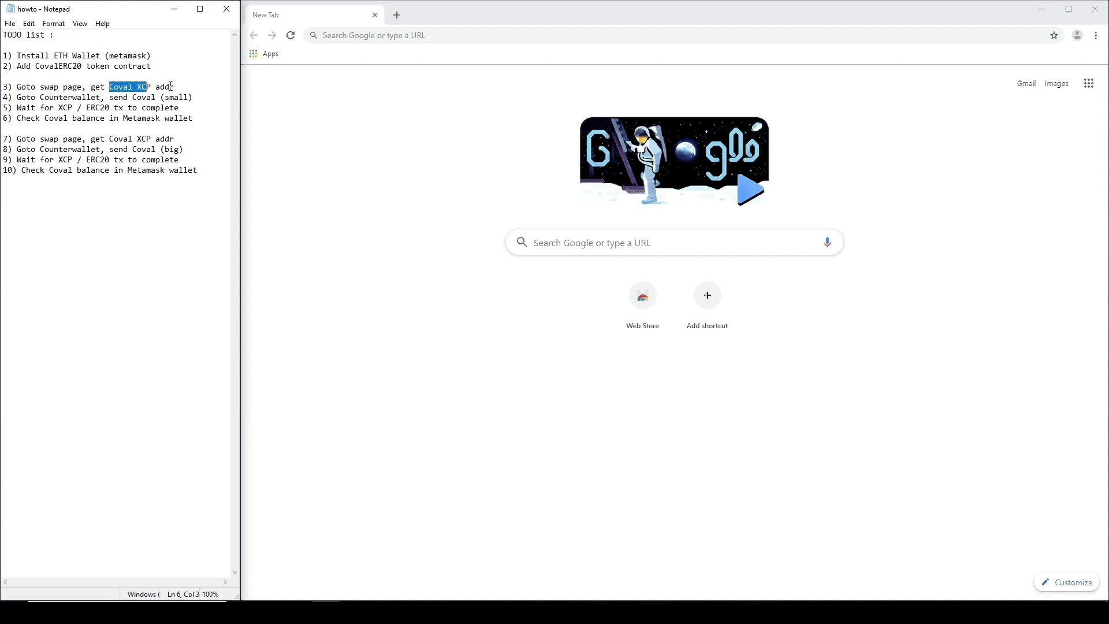
left_click(171, 87)
Step: Review TODO steps 4–10 by highlighting small, XCP, ERC20, the Coval balance check and big
left_click_drag(17, 96, 40, 97)
left_click(58, 99)
double_click(183, 97)
double_click(125, 107)
left_click_drag(57, 107, 73, 108)
left_click_drag(86, 108, 109, 109)
left_click_drag(16, 118, 196, 119)
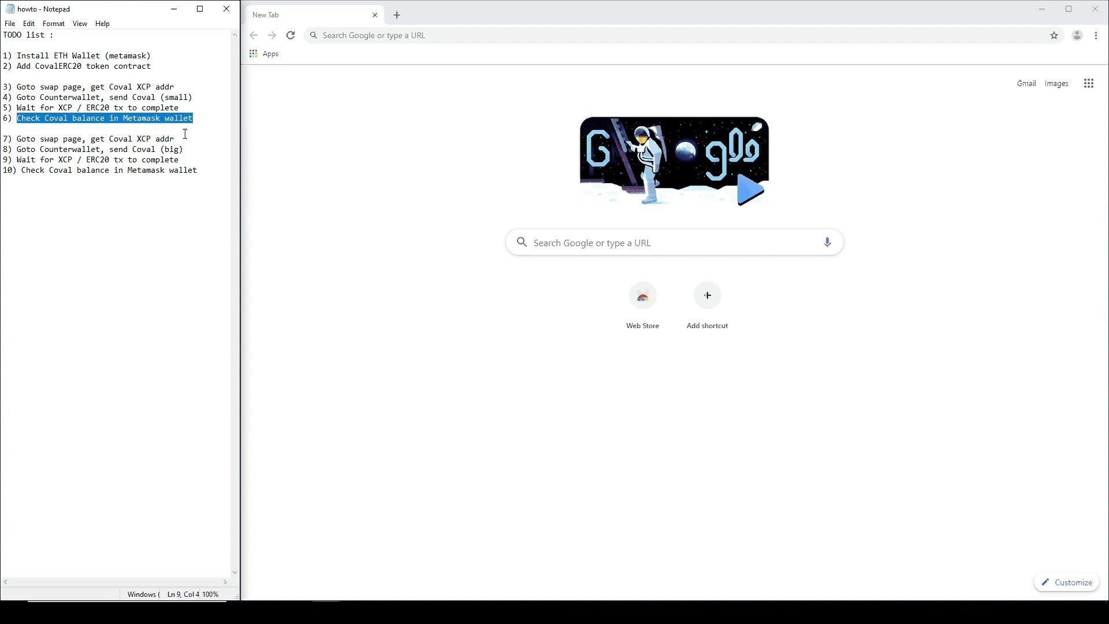
left_click_drag(16, 139, 205, 172)
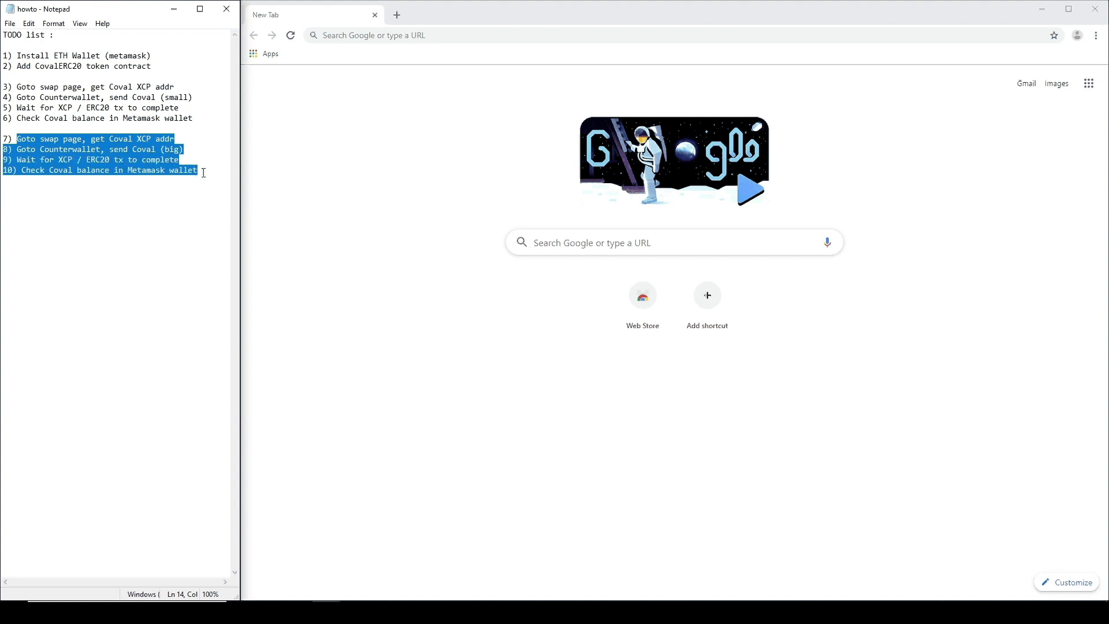
double_click(172, 149)
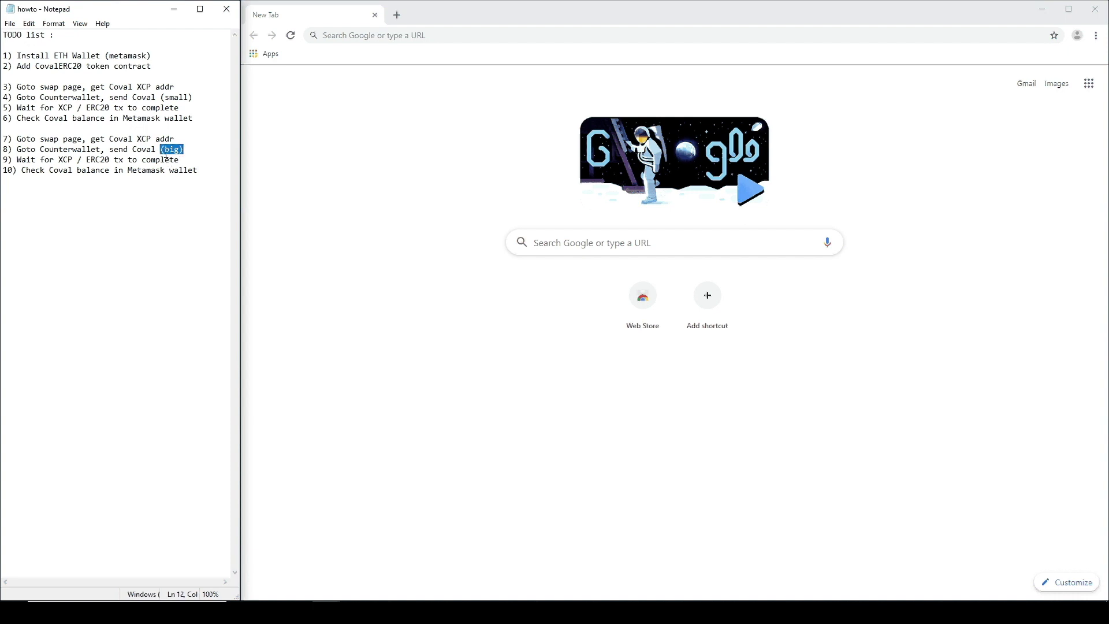
left_click(142, 141)
Step: Search Google for metamask and add the MetaMask extension to Chrome via metamask.io
left_click(582, 245)
type("met")
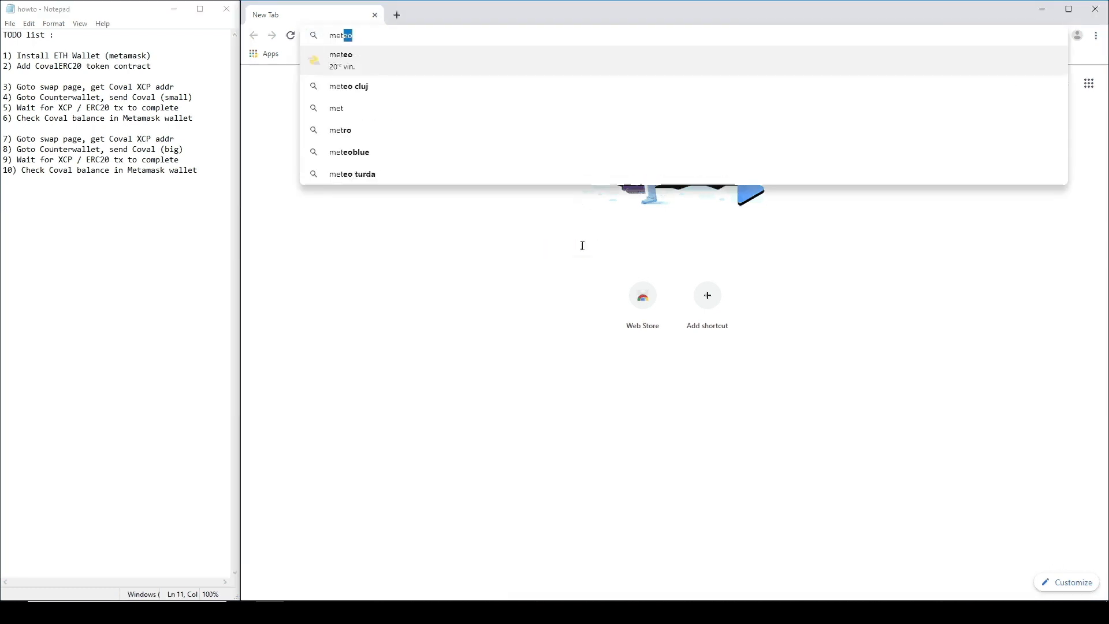
type("amask")
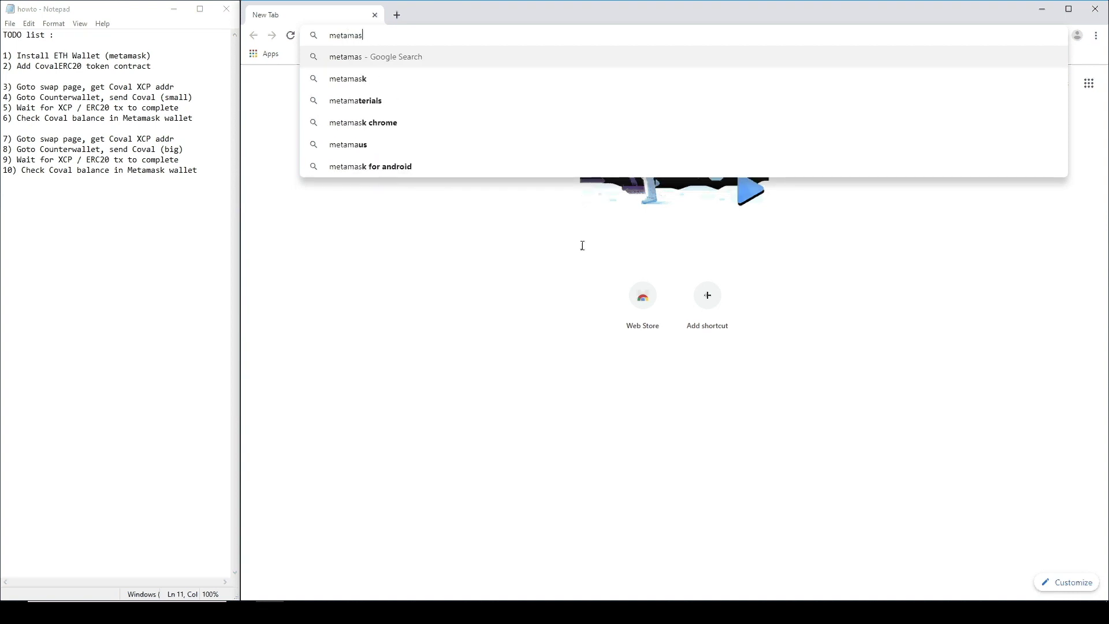
key("Return")
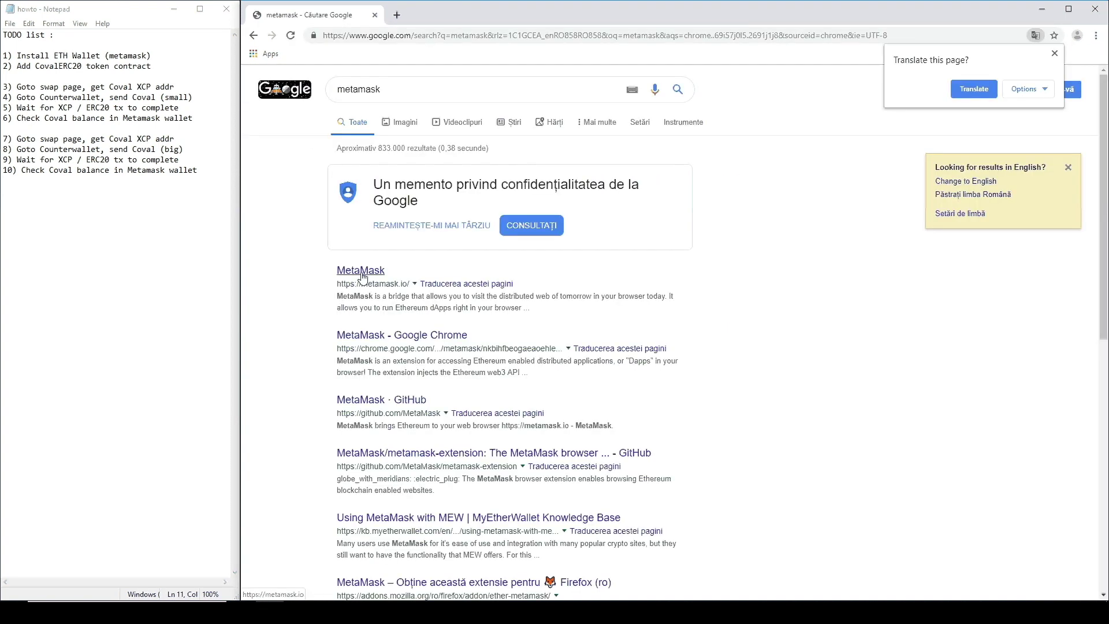
left_click(381, 288)
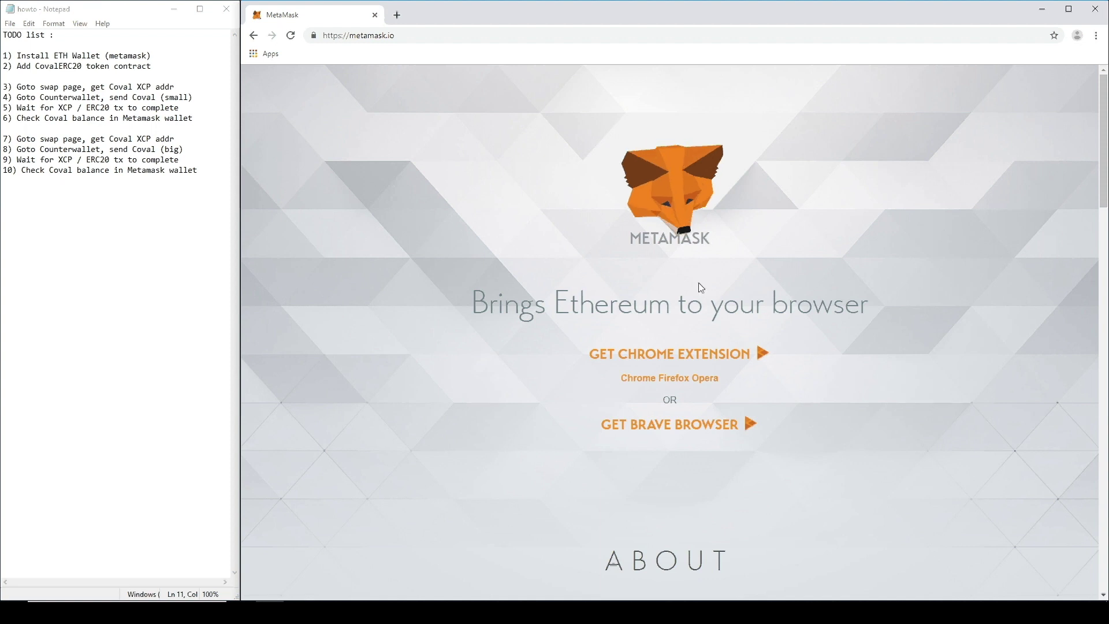
left_click(644, 358)
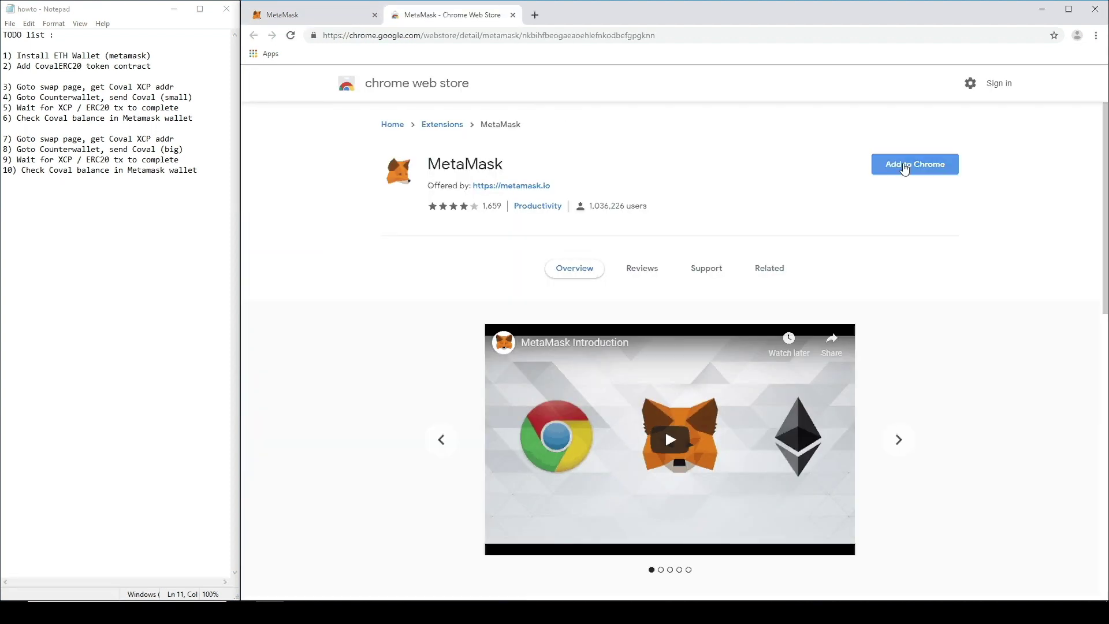
left_click(905, 169)
left_click(695, 185)
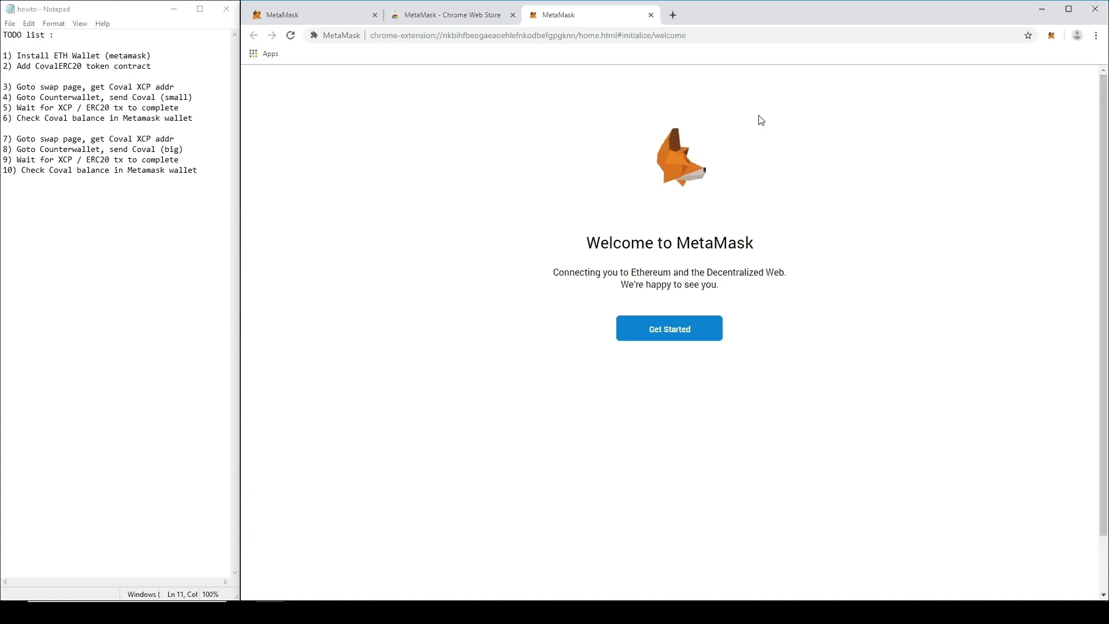
Step: Open a fresh browser tab and close the extra MetaMask tabs
left_click(673, 15)
left_click(651, 15)
left_click(513, 15)
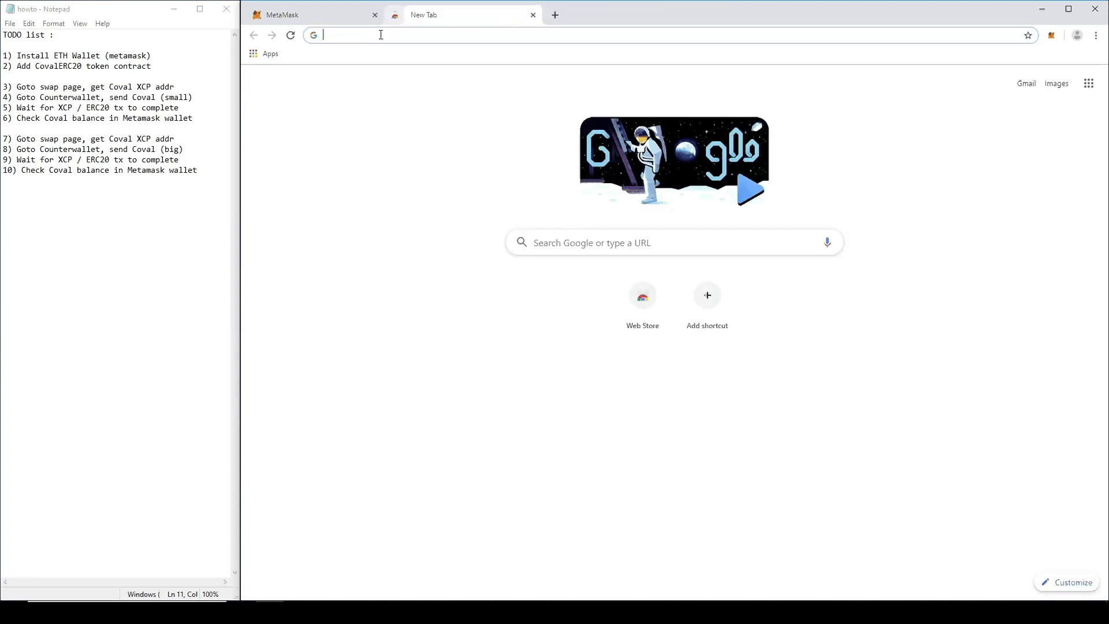
left_click(375, 15)
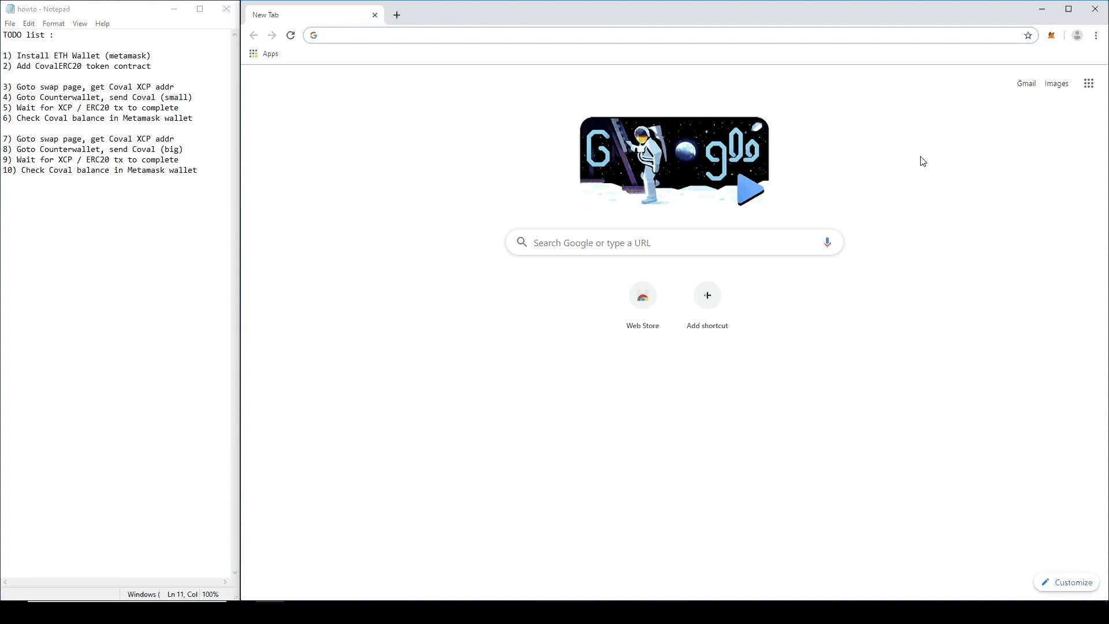
Step: Launch MetaMask from the toolbar, press Get Started and choose Create a Wallet
left_click(1052, 37)
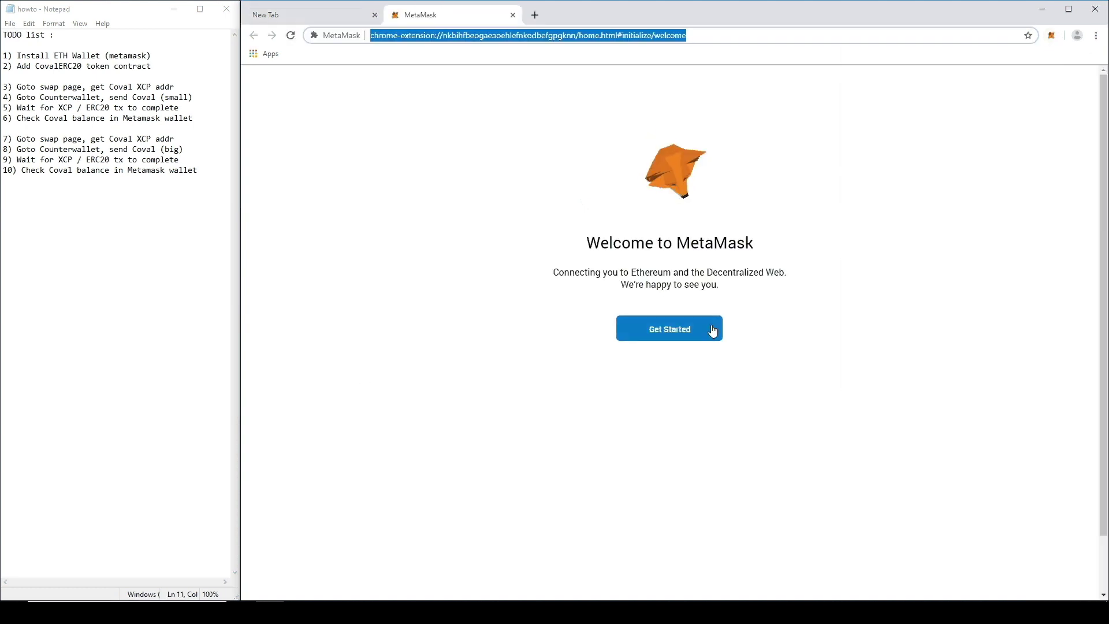
left_click(705, 330)
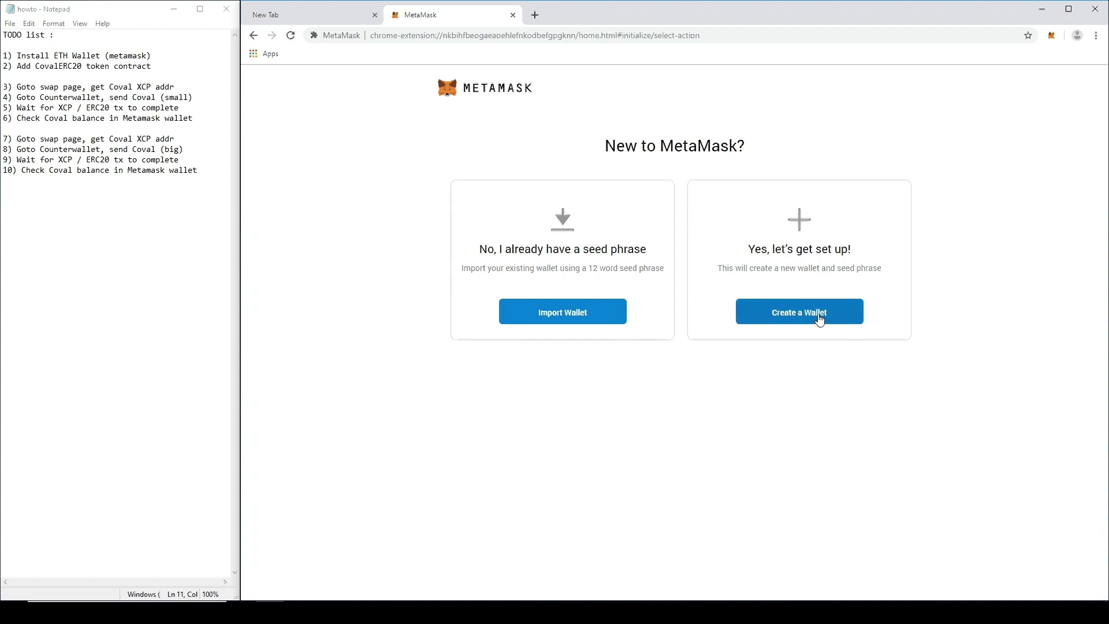
left_click(820, 321)
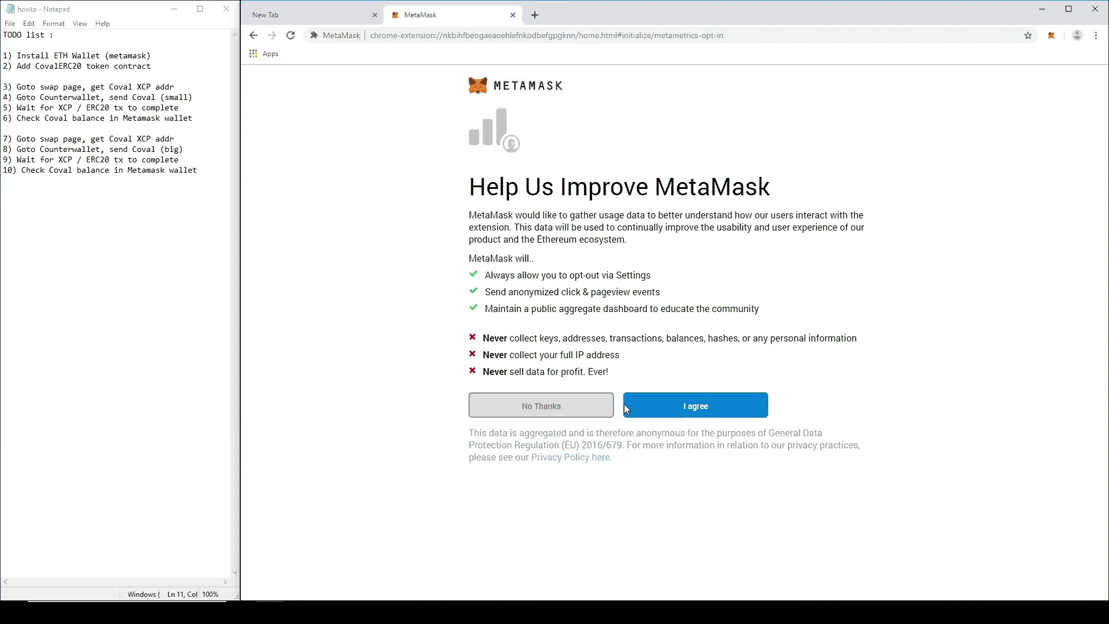
Step: Agree to usage data sharing, enter and confirm the wallet password, accept the Terms of Use, and create the wallet
left_click(664, 405)
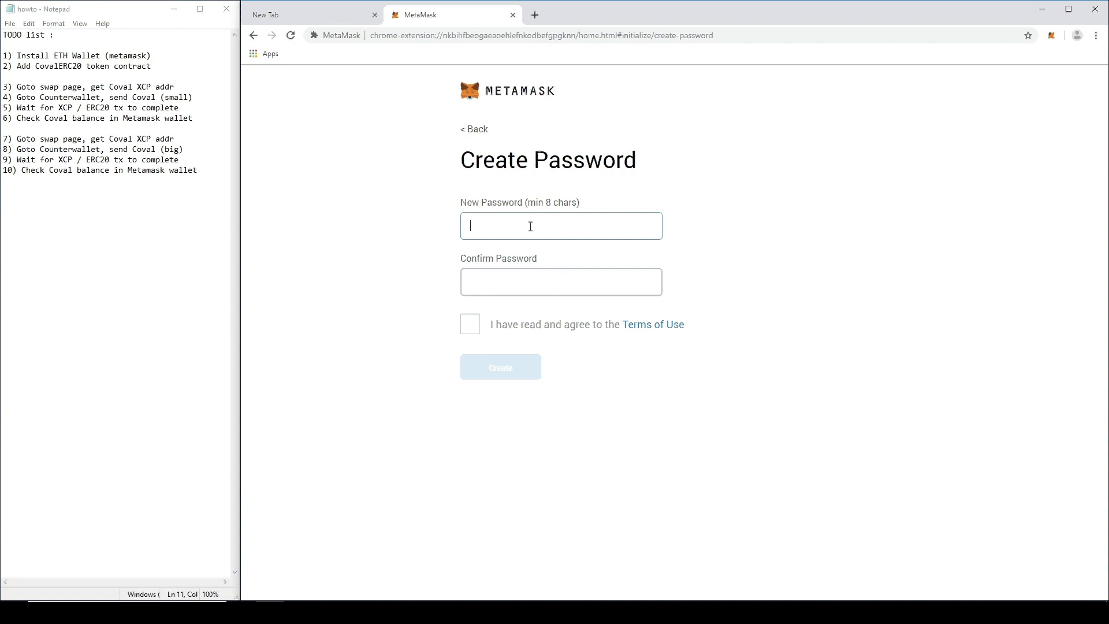
type("12345678")
left_click(627, 288)
type("12345")
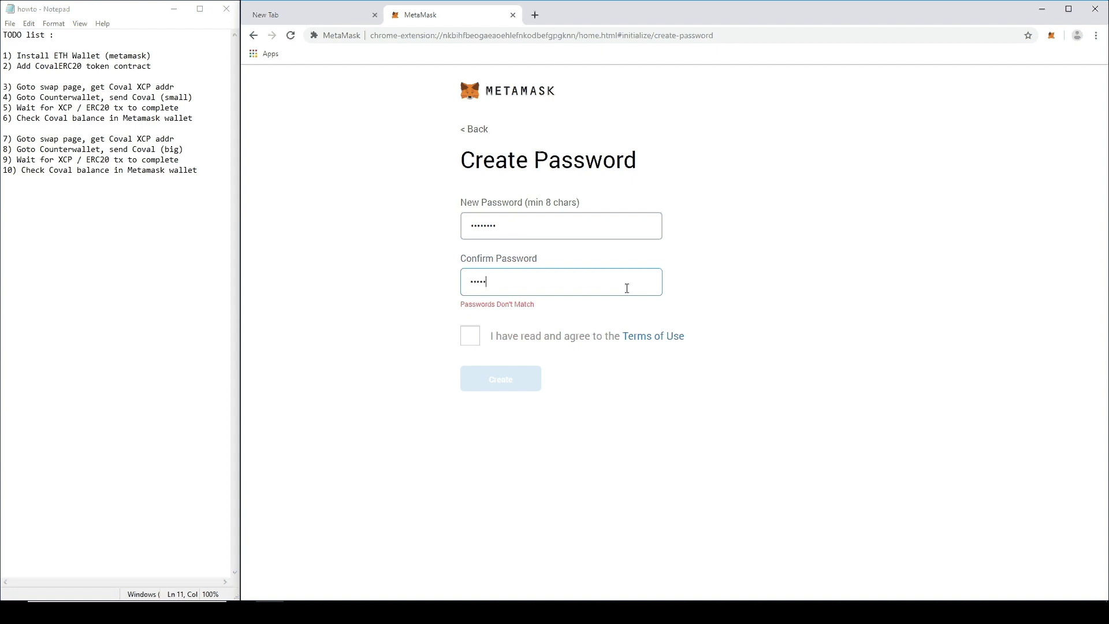
type("678")
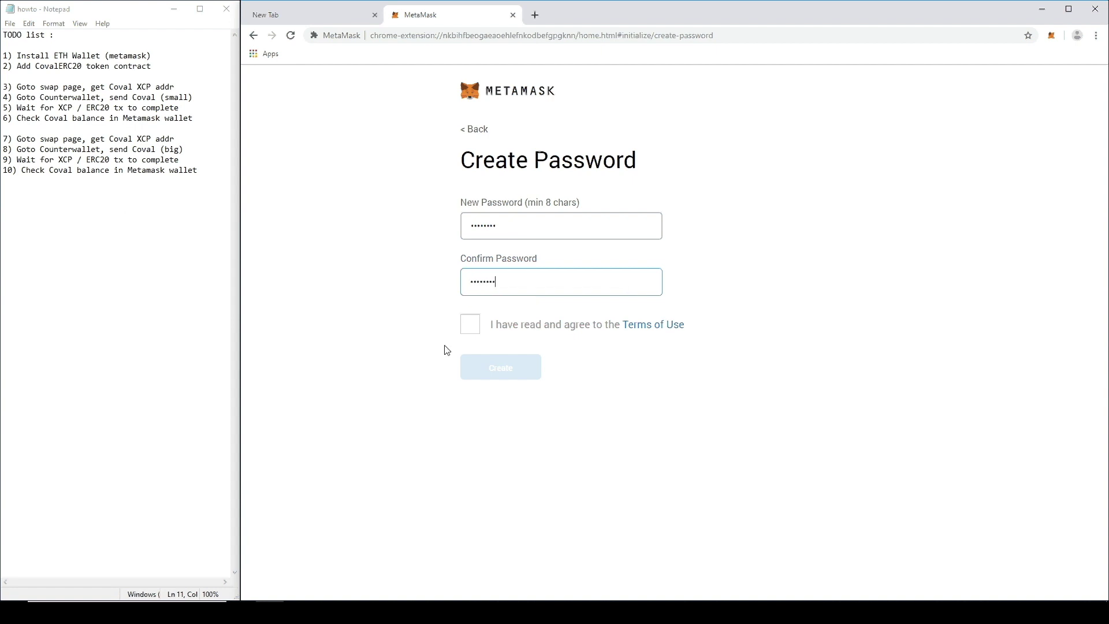
left_click(470, 324)
left_click(524, 374)
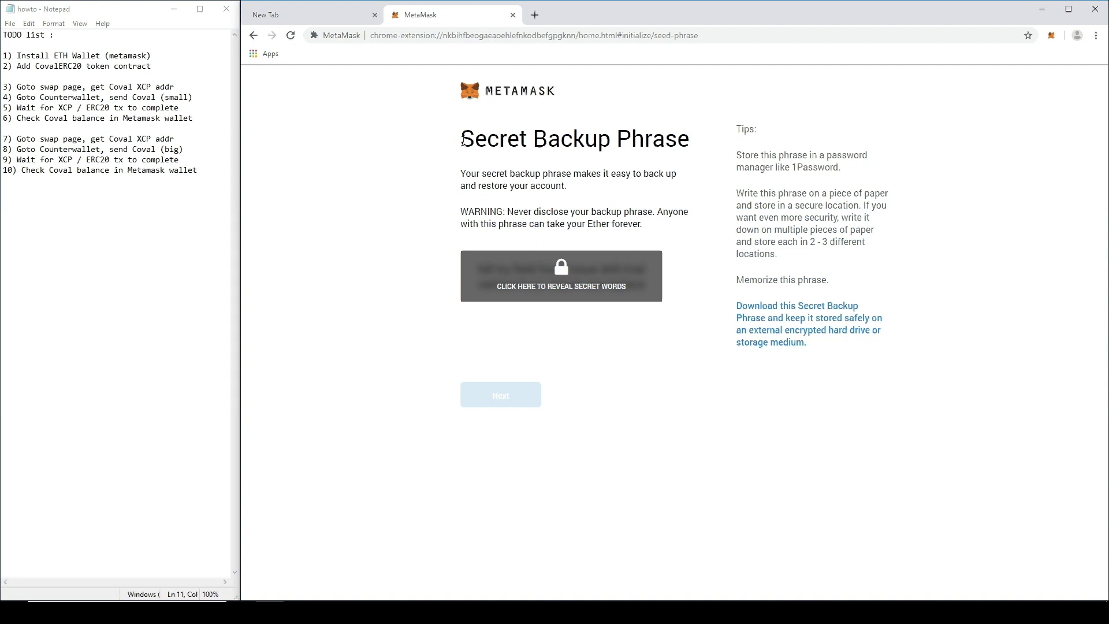
Step: Add the heading 'HIGHLY SENSITIVE DATA (DO NOT SHARE WITH ANYONE)' with PASS:, PHRS: and PKEY: lines
left_click(140, 217)
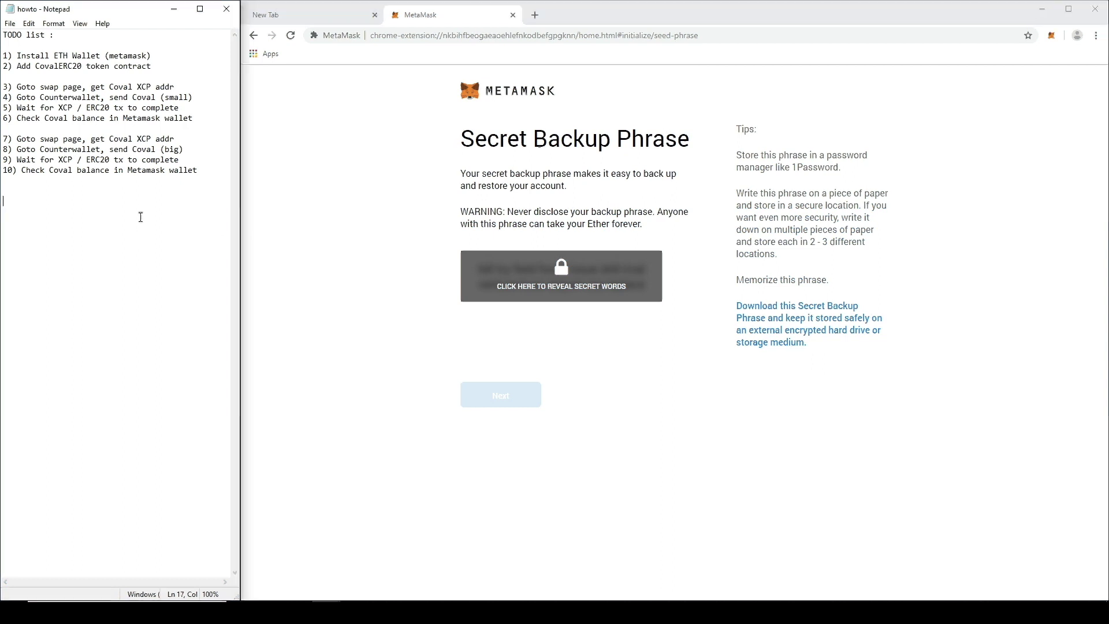
type("HIG")
type("LY")
key("BackSpace")
key("BackSpace")
type("HLY SENSITIVE DATA (DO NOT SHARE")
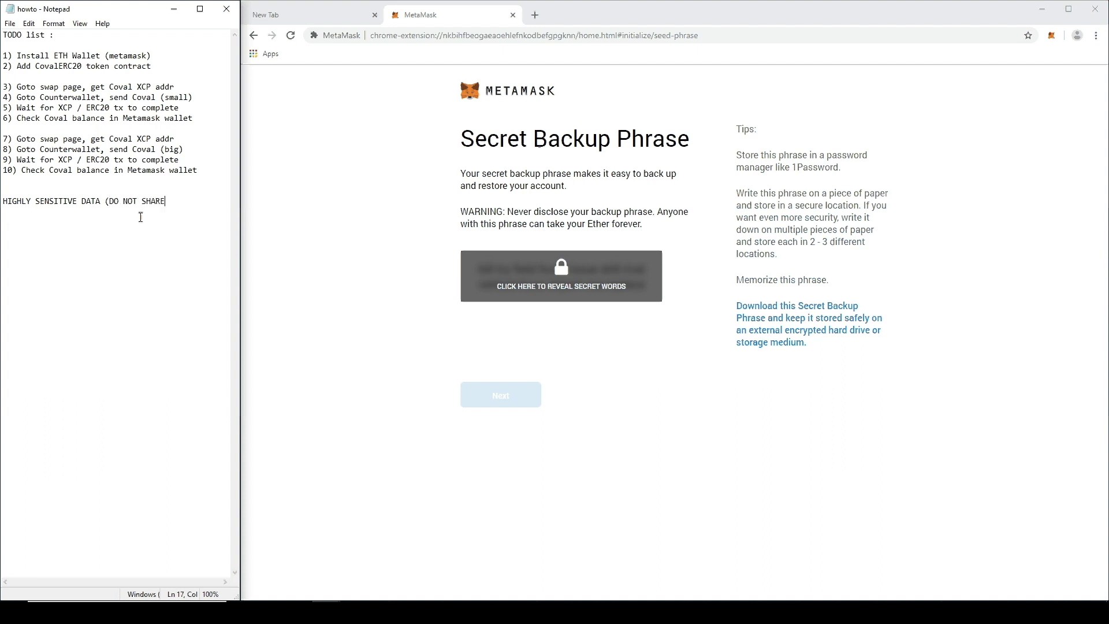
type(" WITH ANYONE)")
key("Return")
type("PASS: ")
type("PHRS:")
key("Return")
type("PKEY:")
Step: Enter the wallet password after PASS: in the notes
left_click(141, 217)
type("1234567")
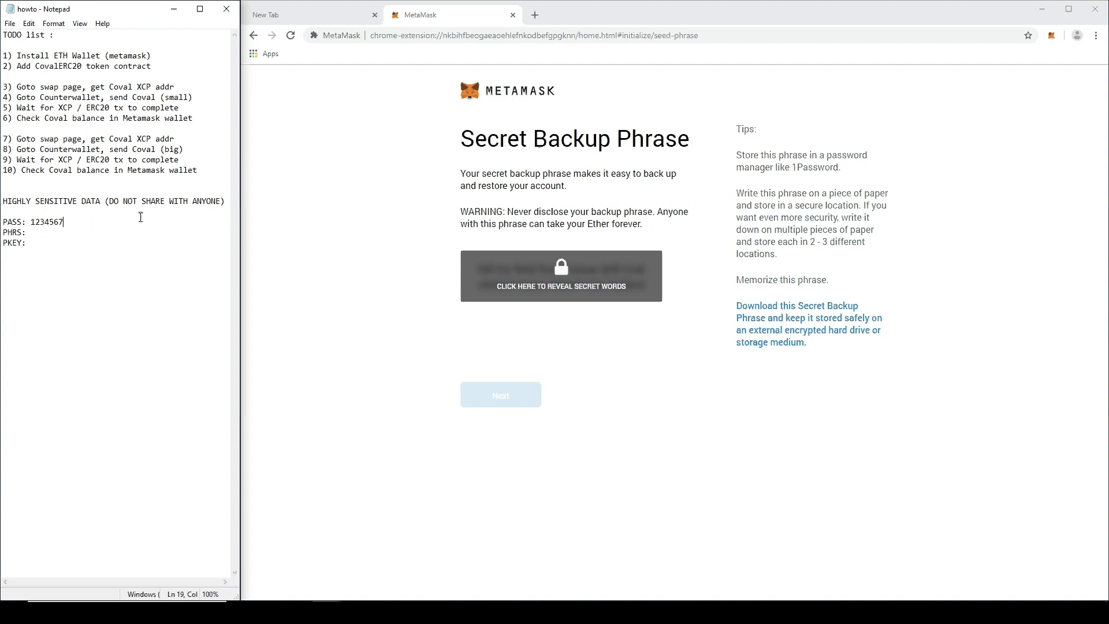
type("8")
key("Down")
Step: Reveal the twelve-word backup phrase, paste it after PHRS: wrapped over two lines, and continue
left_click(588, 293)
left_click_drag(652, 286, 475, 277)
key("ctrl+c")
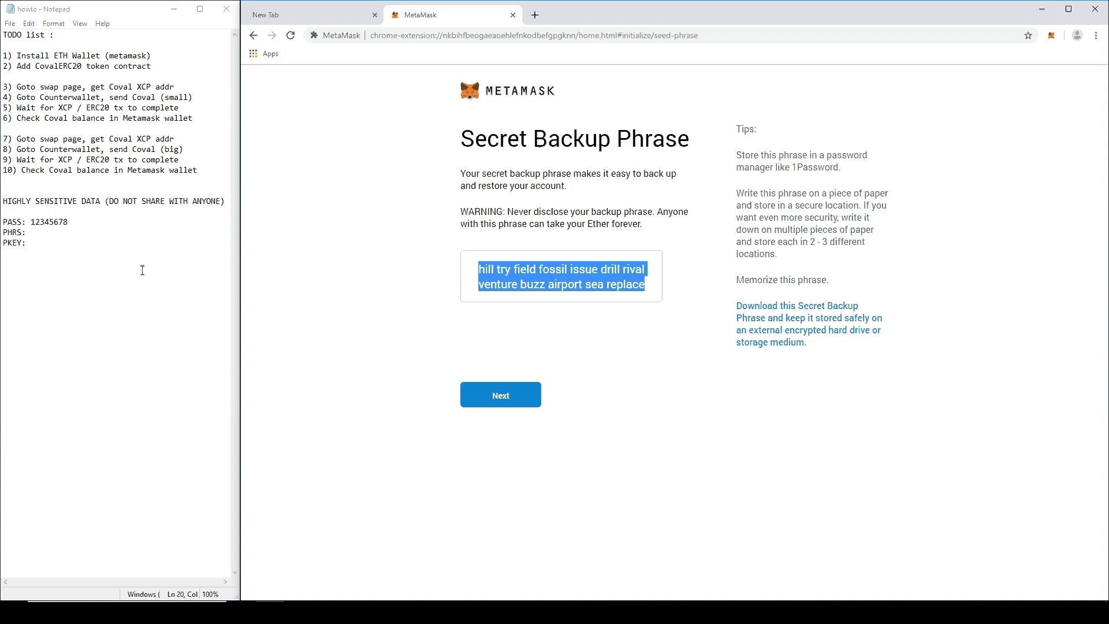
left_click(40, 233)
key("ctrl+v")
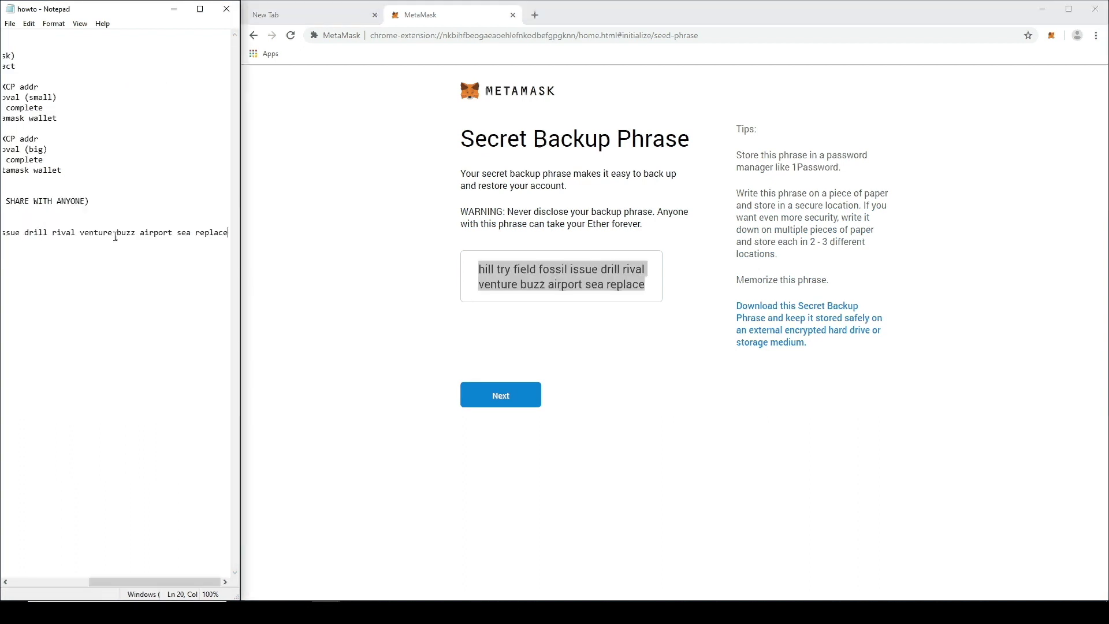
left_click(79, 232)
key("Return")
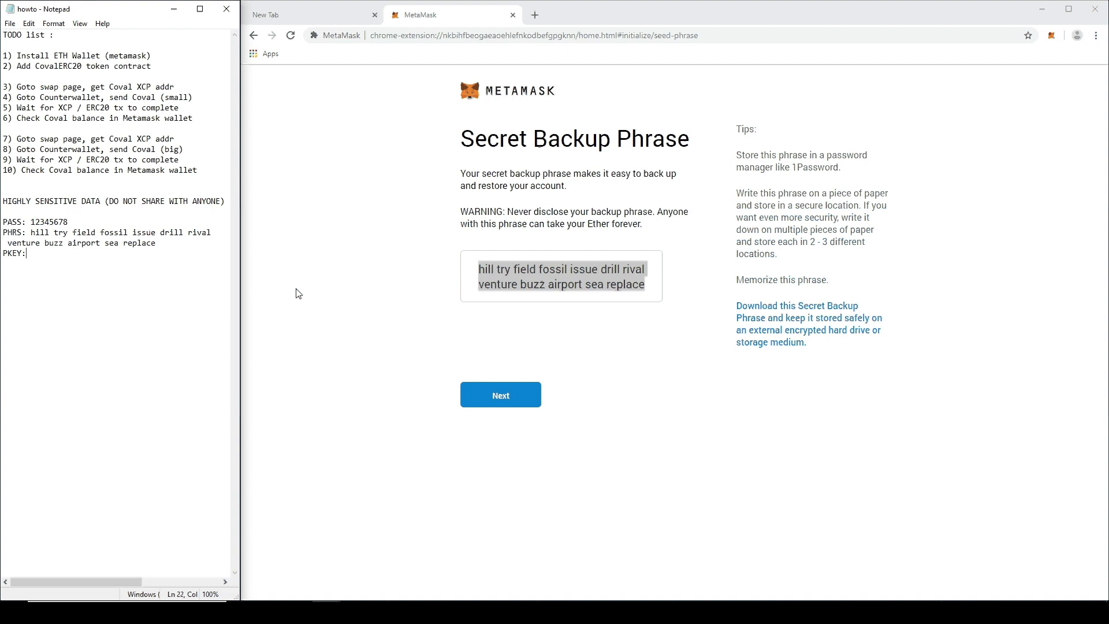
left_click(572, 367)
left_click(527, 392)
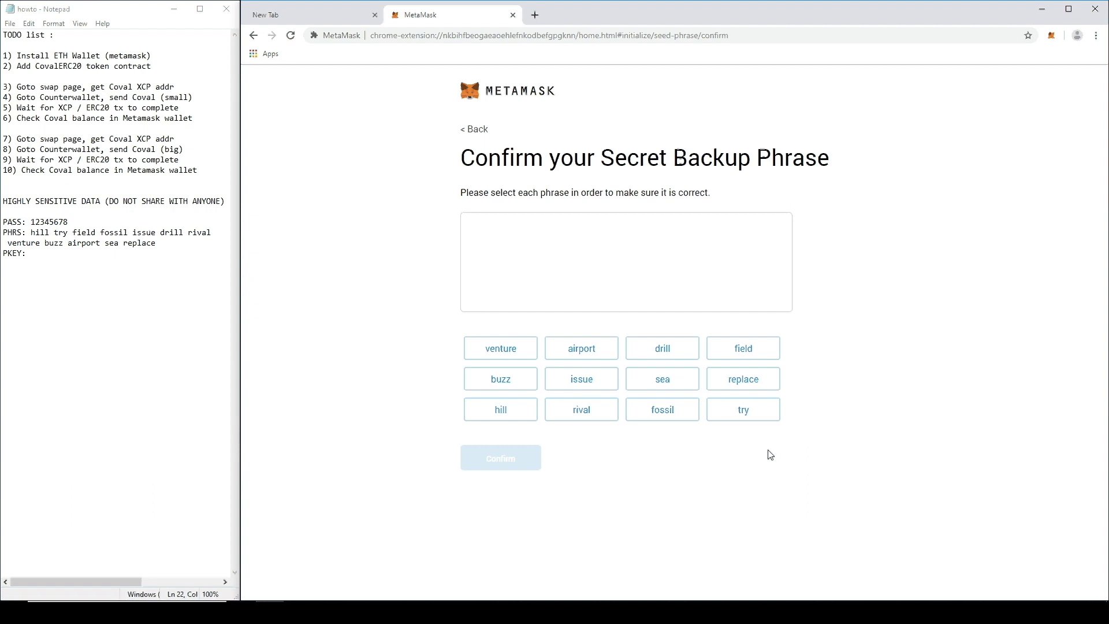
Step: Select the first six backup-phrase words in their correct order
left_click(504, 416)
left_click(738, 414)
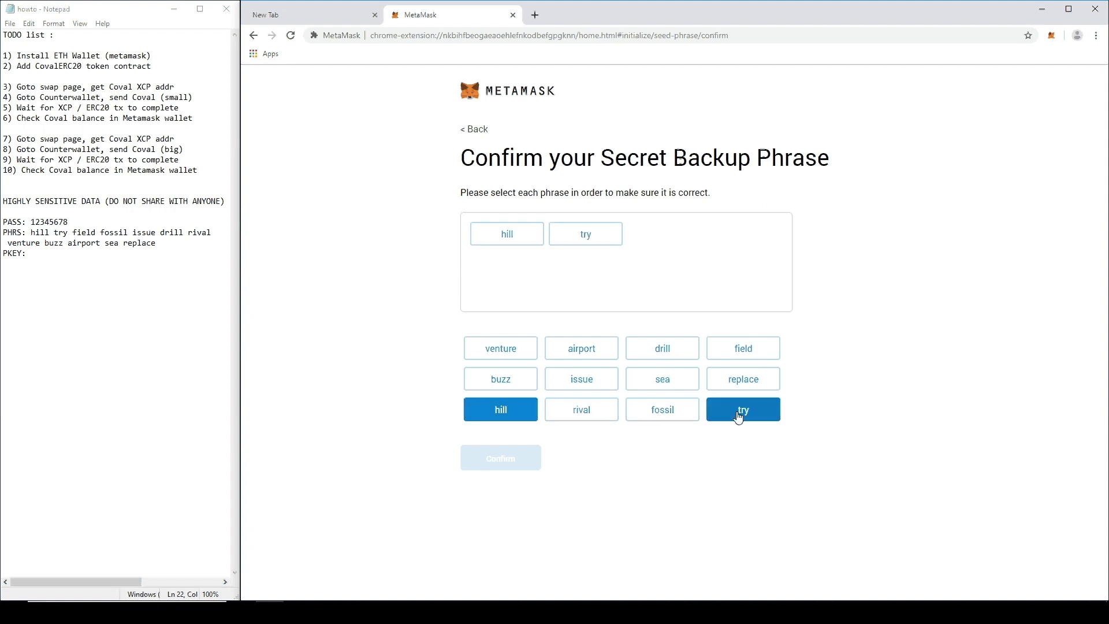
left_click(735, 358)
left_click(660, 416)
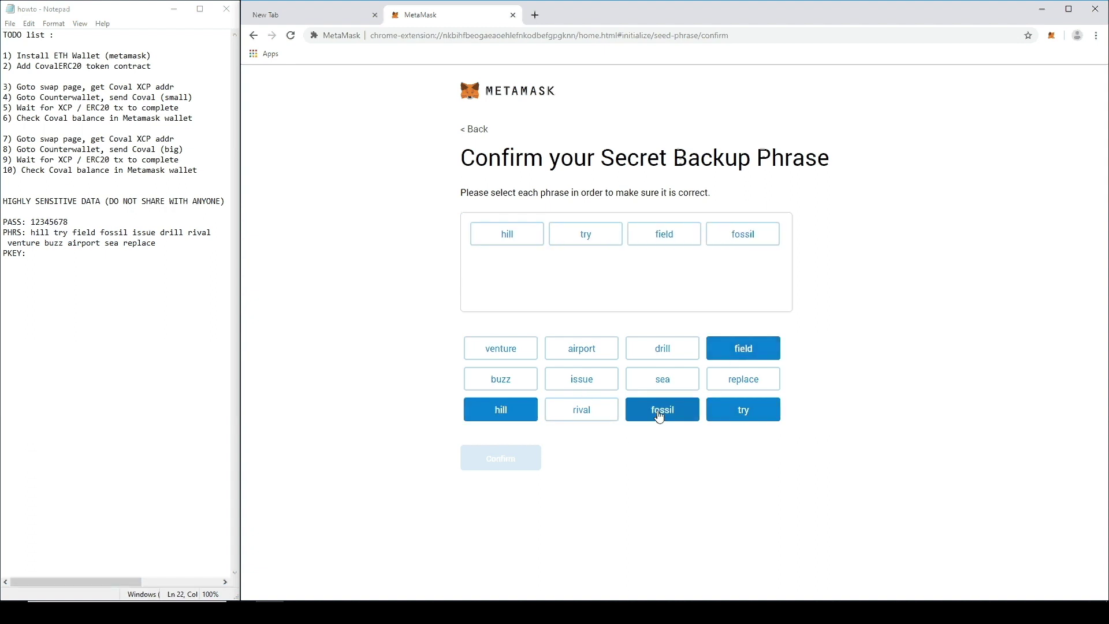
left_click(581, 382)
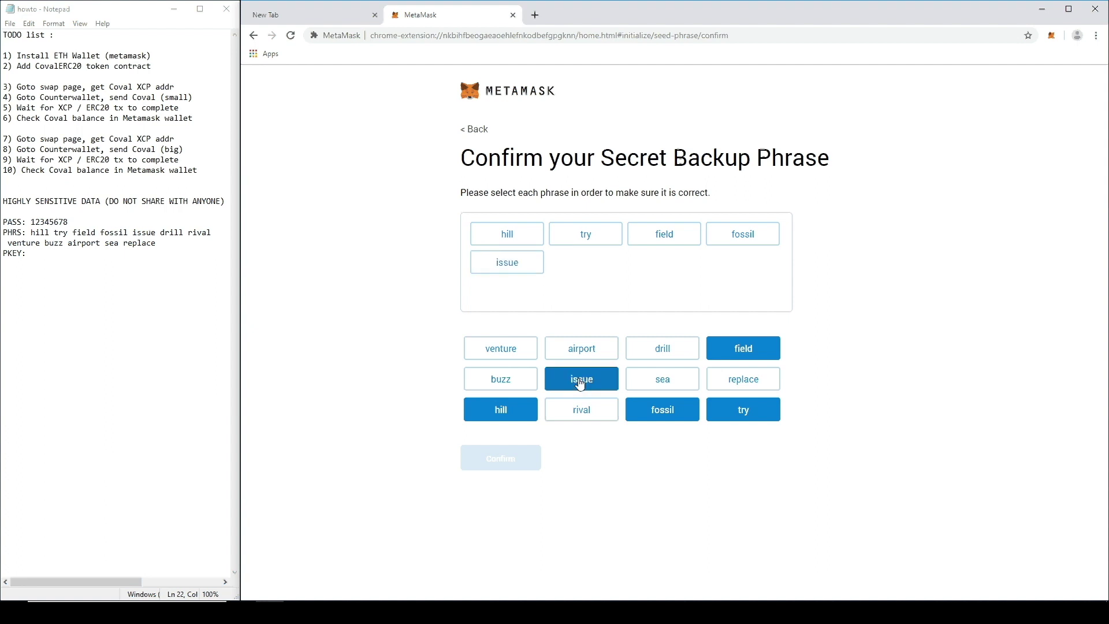
left_click(687, 350)
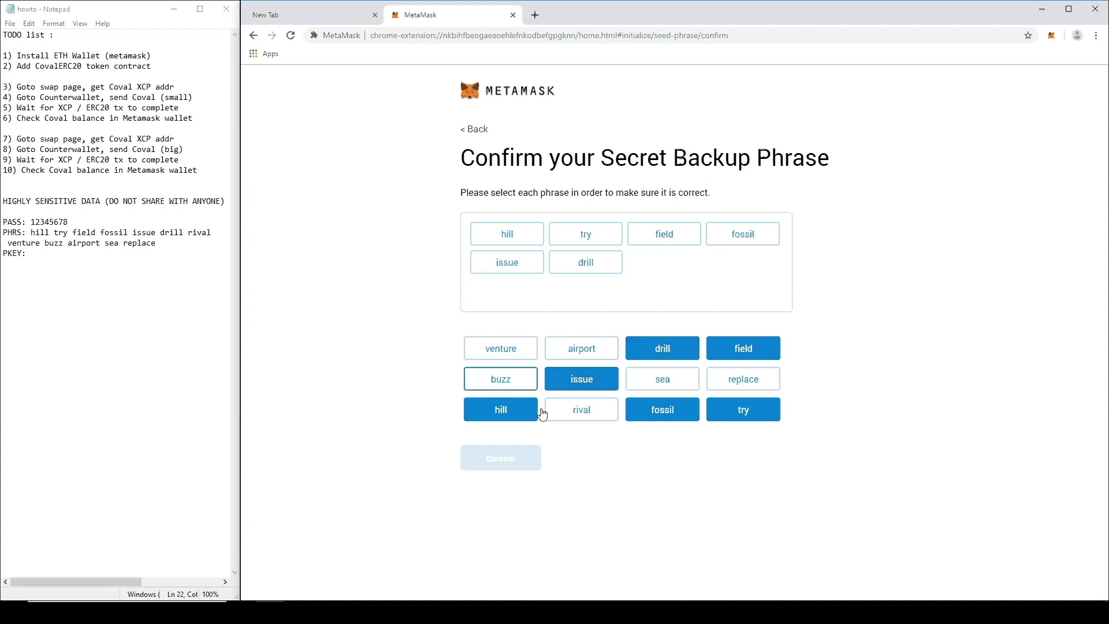
Step: Select the remaining six words, confirm the phrase, and finish with All Done
left_click(581, 412)
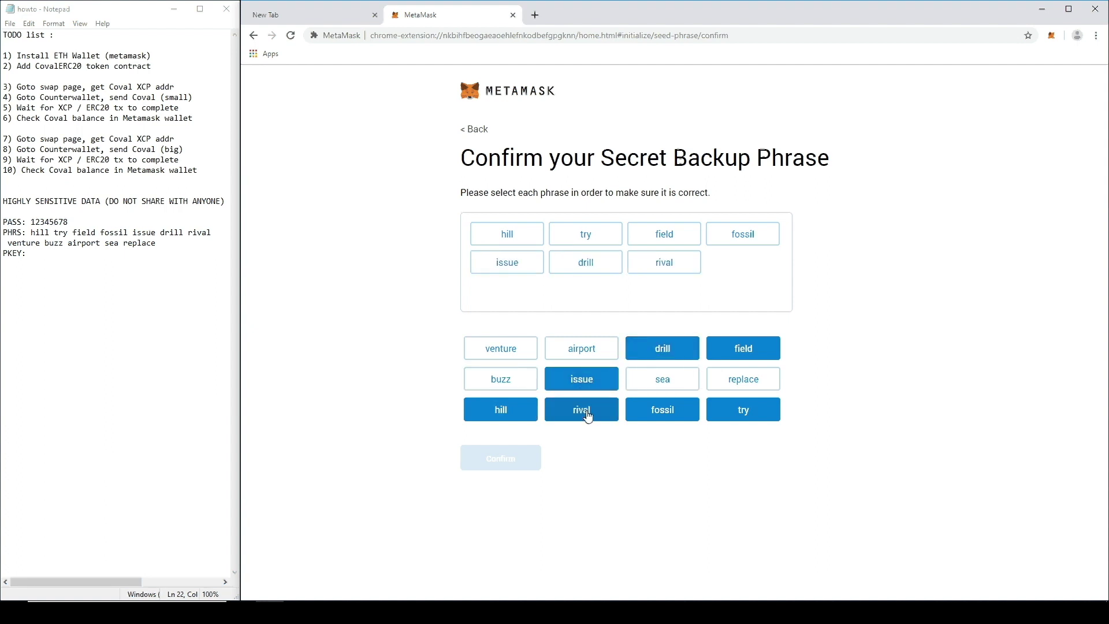
left_click(519, 357)
left_click(489, 380)
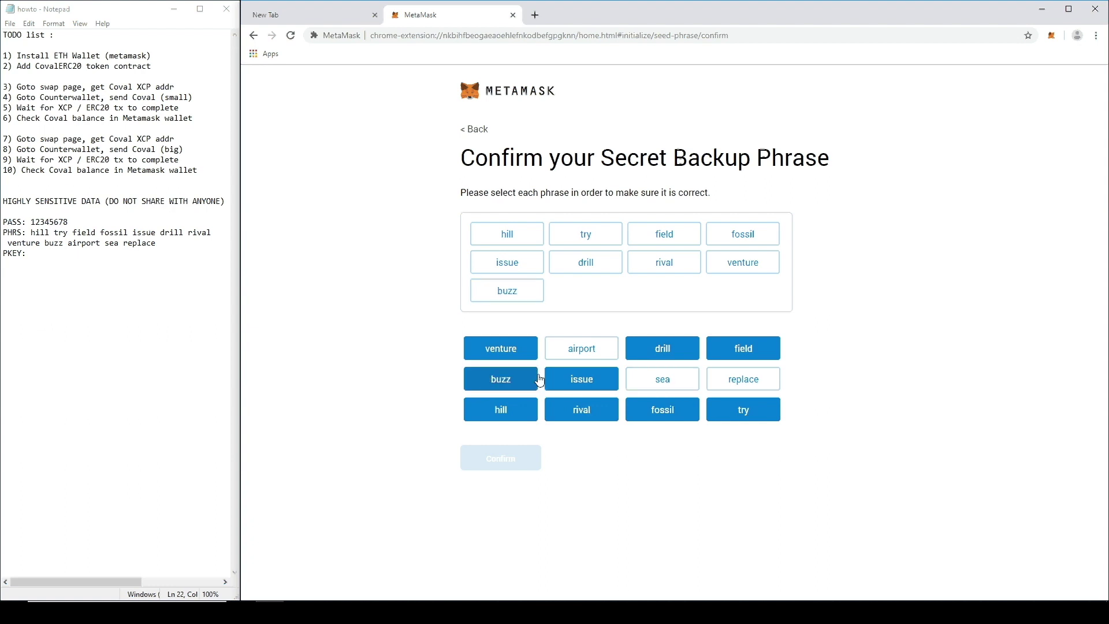
left_click(580, 351)
left_click(667, 383)
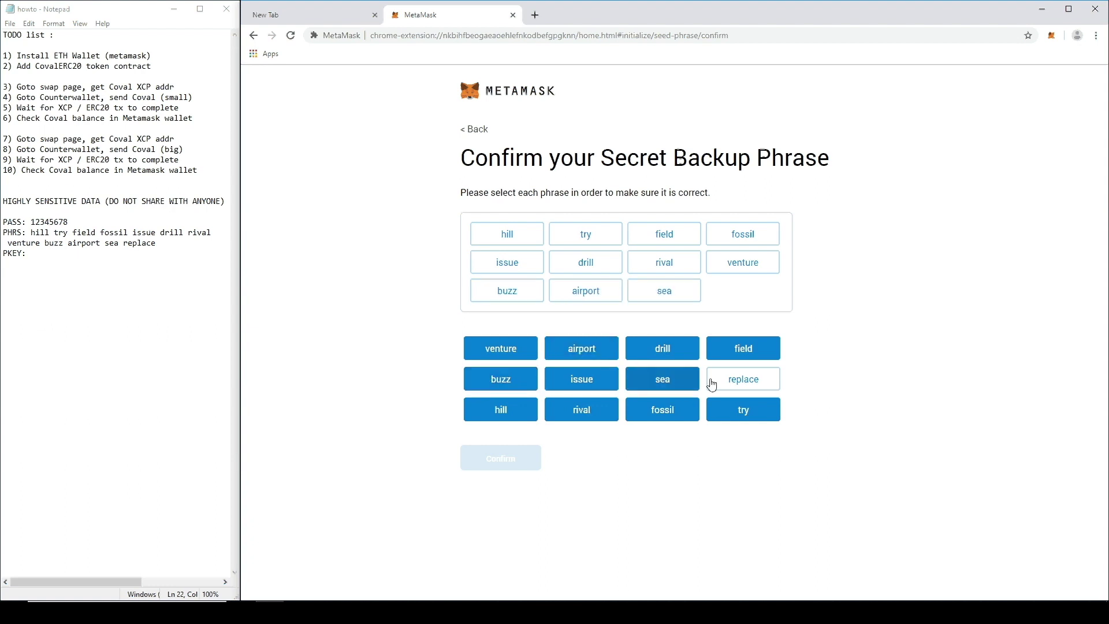
left_click(712, 385)
left_click(506, 463)
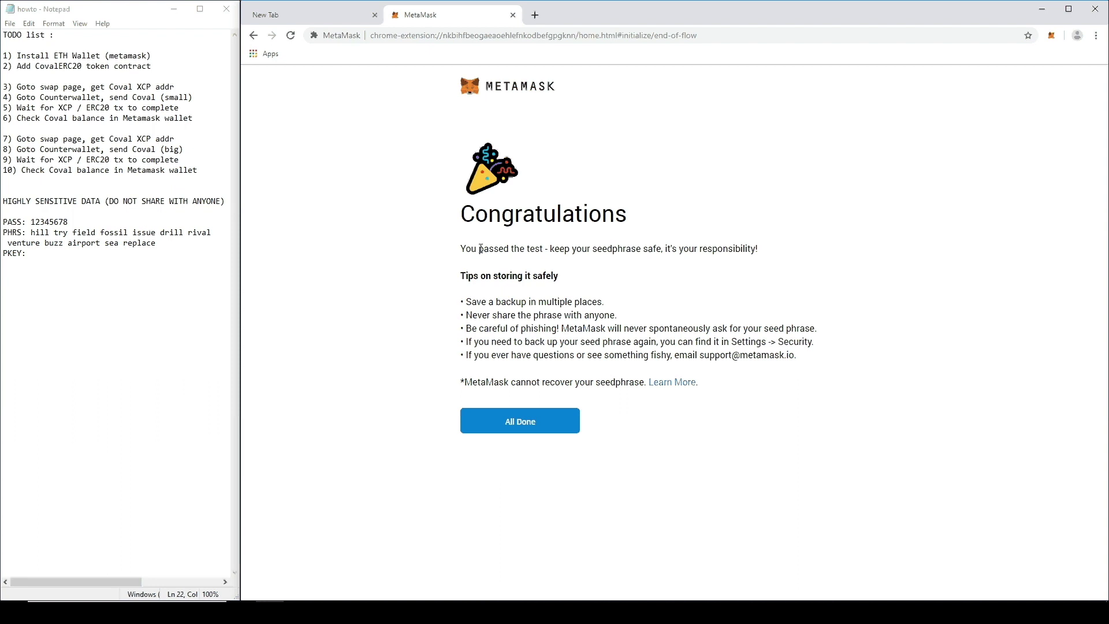
left_click(539, 426)
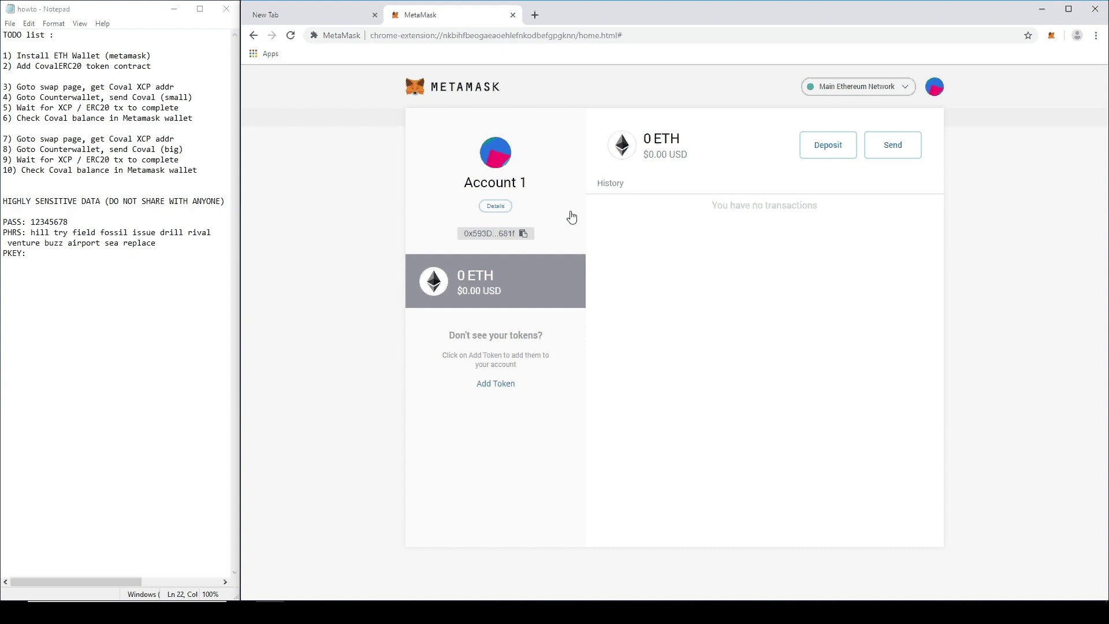
Step: Export Account 1's private key using the wallet password and paste it after PKEY: in the notes
left_click(510, 213)
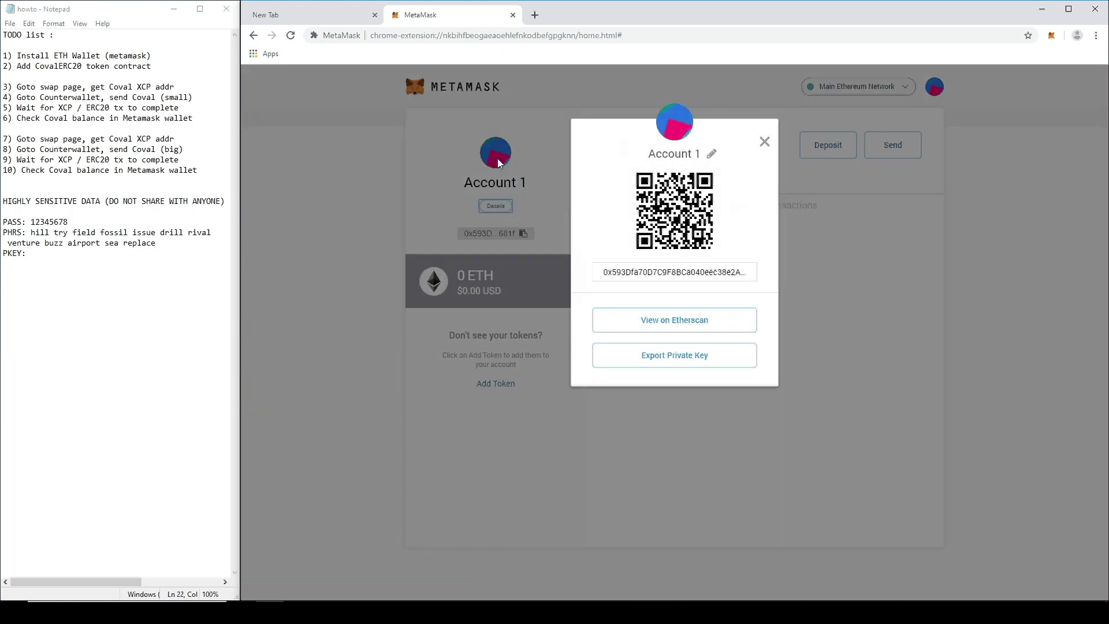
left_click(694, 359)
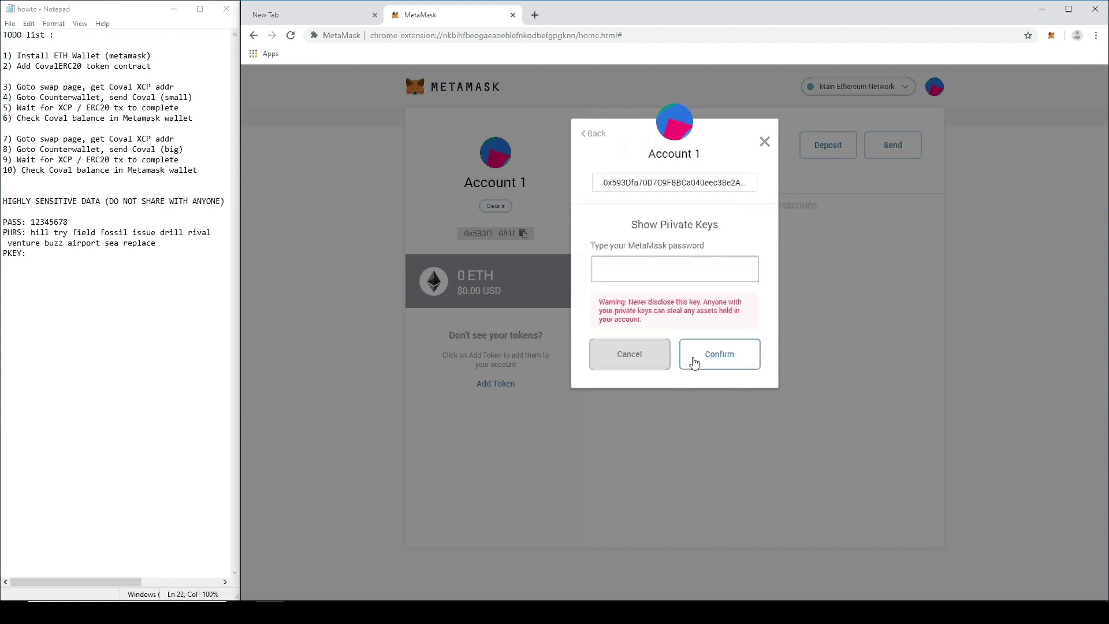
type("12345678")
left_click(727, 354)
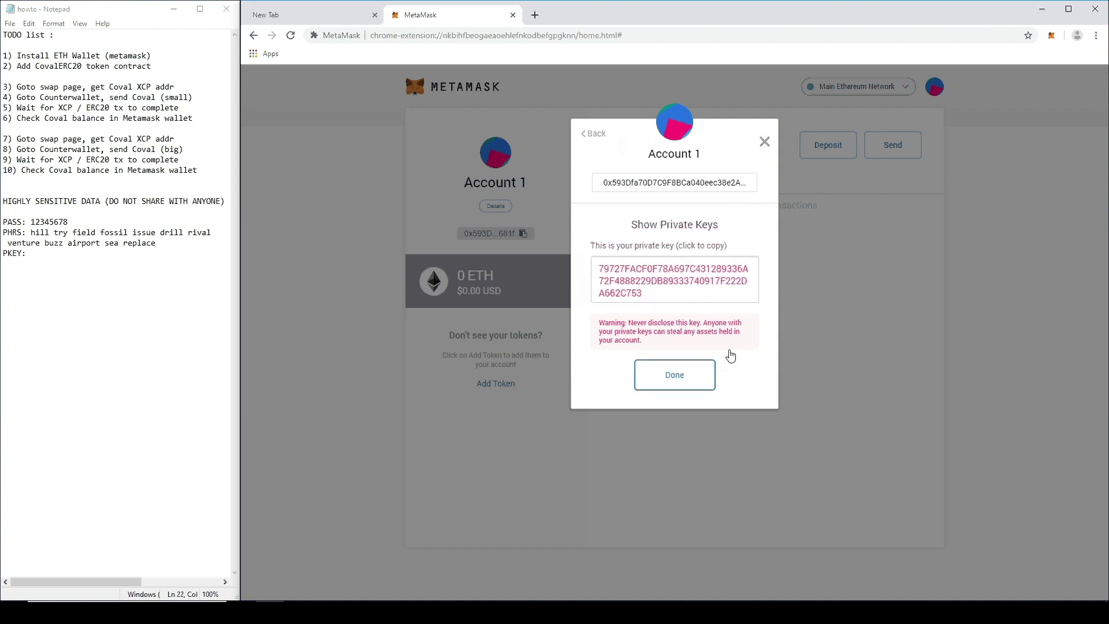
left_click(644, 269)
key("ctrl+c")
left_click(57, 253)
key("ctrl+v")
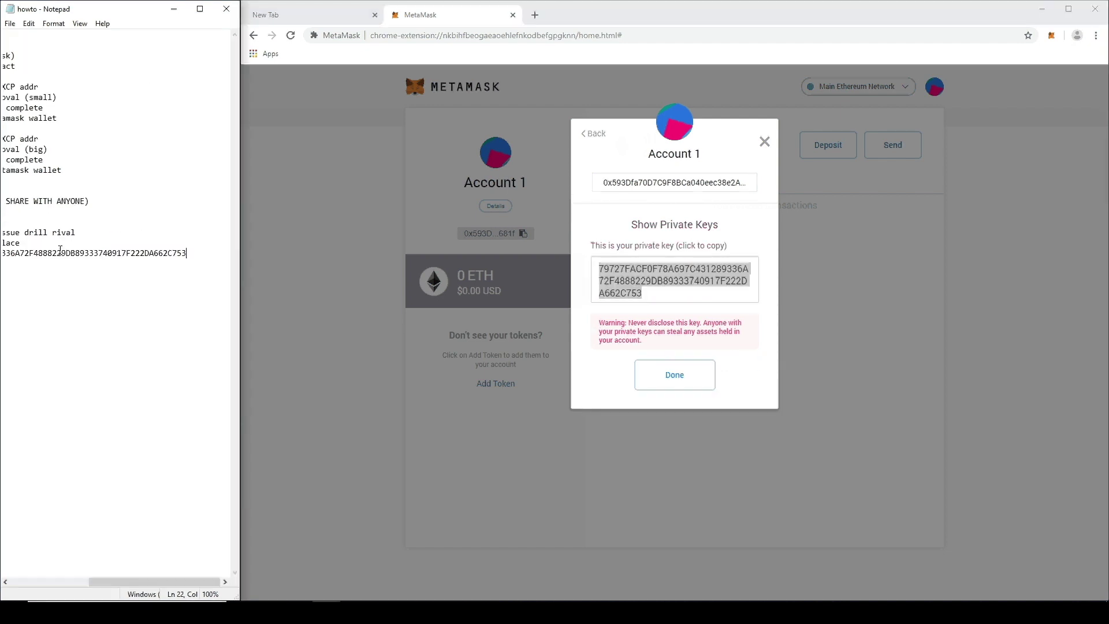
key("Home")
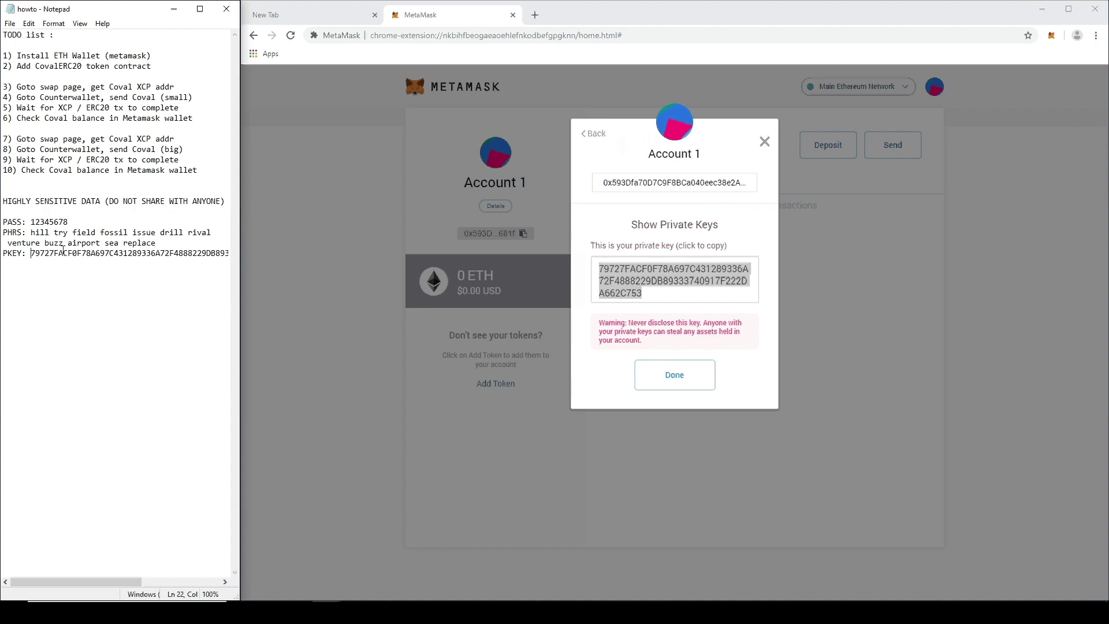
left_click(672, 374)
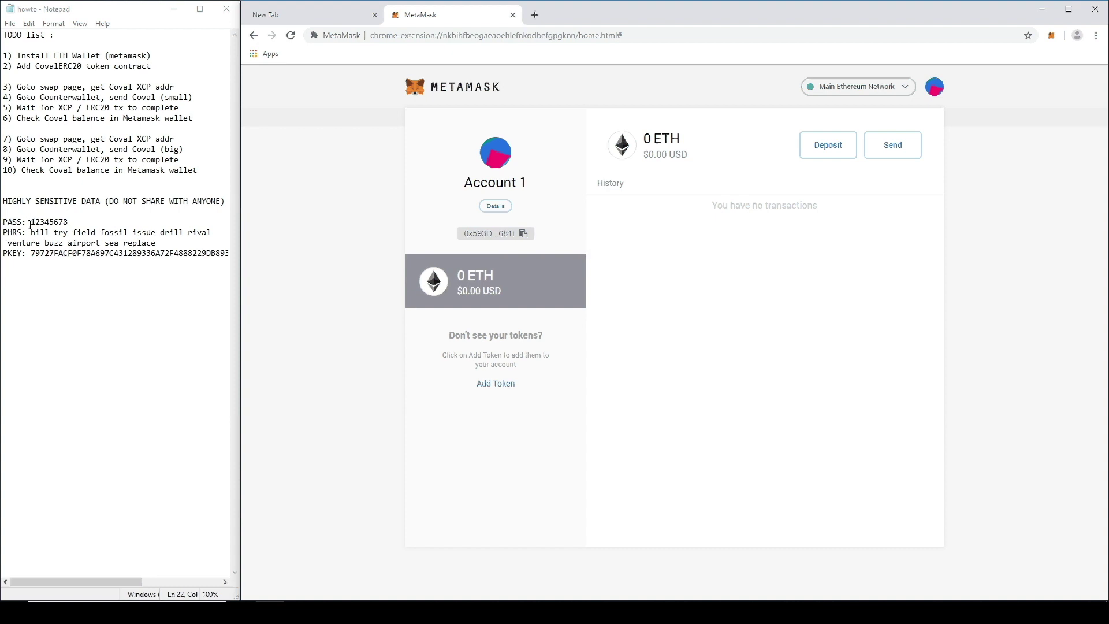
left_click_drag(30, 222, 74, 222)
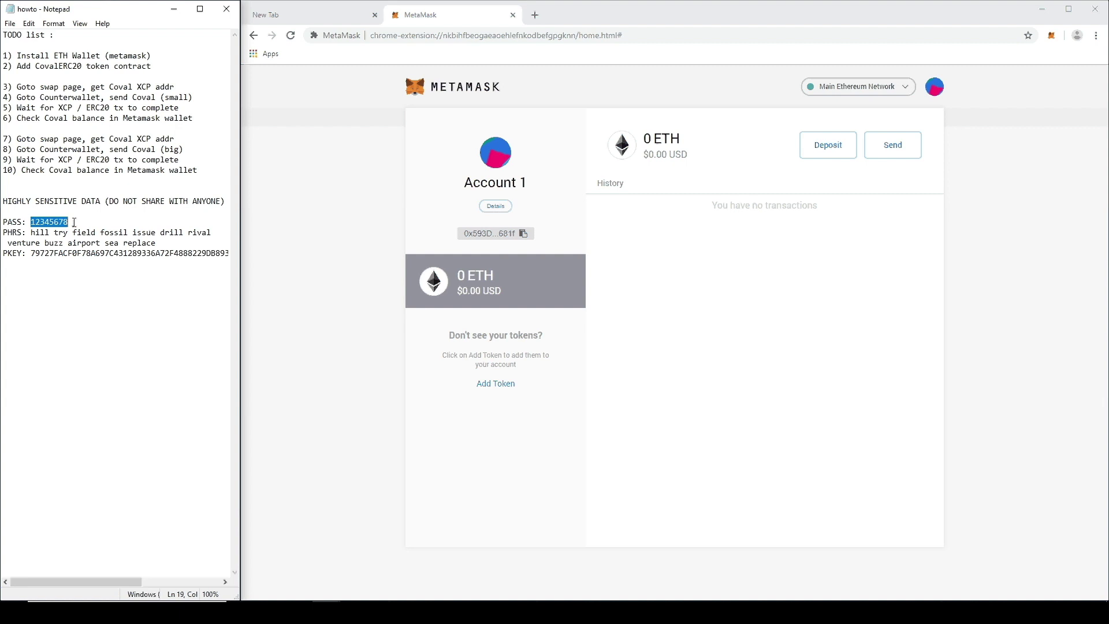
left_click_drag(31, 233, 161, 244)
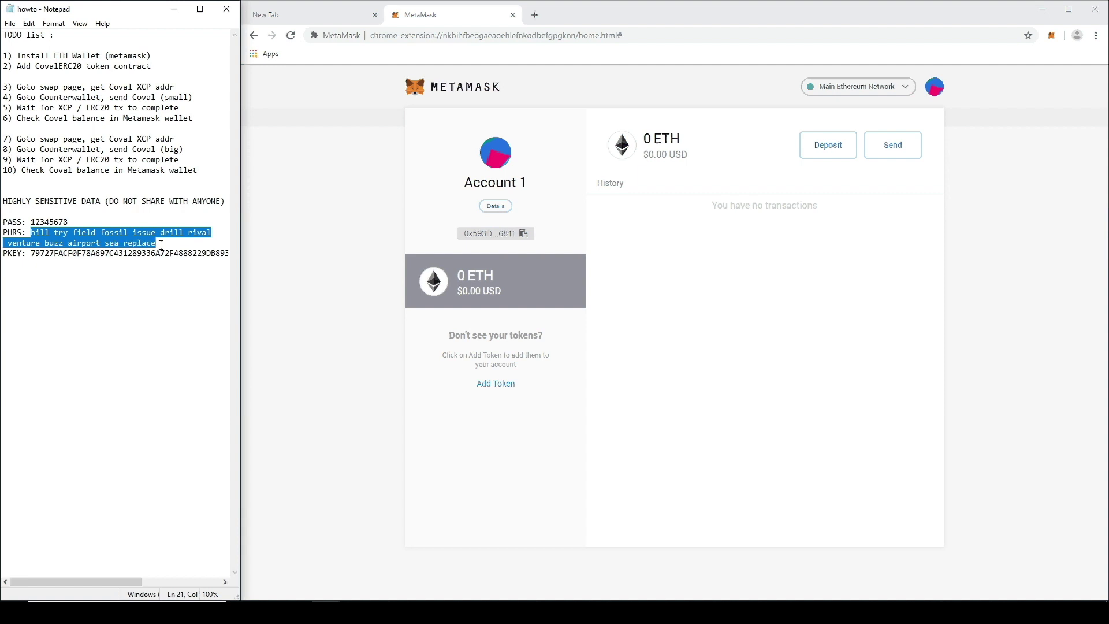
left_click_drag(161, 245, 31, 232)
Step: Insert an 'ETH' line above the sensitive section and paste Account 1's Ethereum address into it
left_click(43, 189)
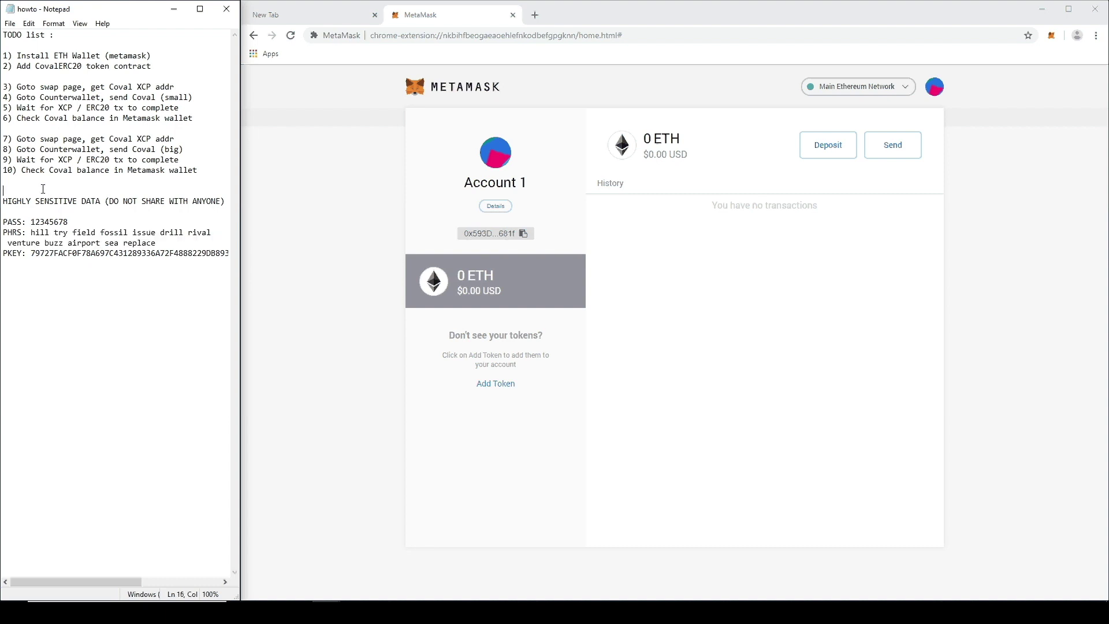
key("Return")
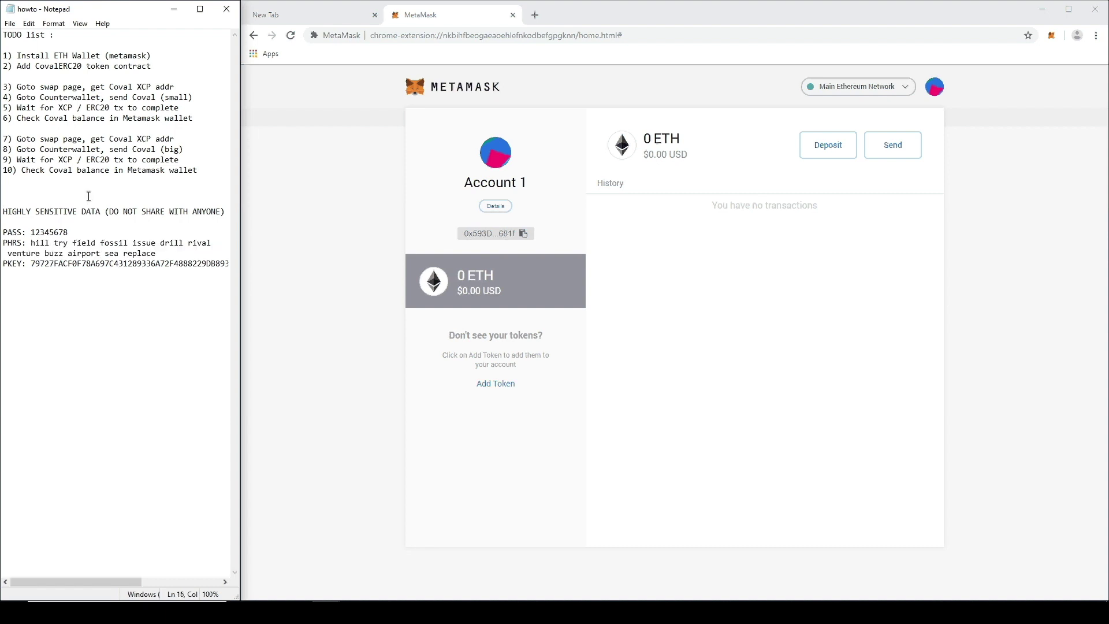
type("ETH :")
left_click(523, 234)
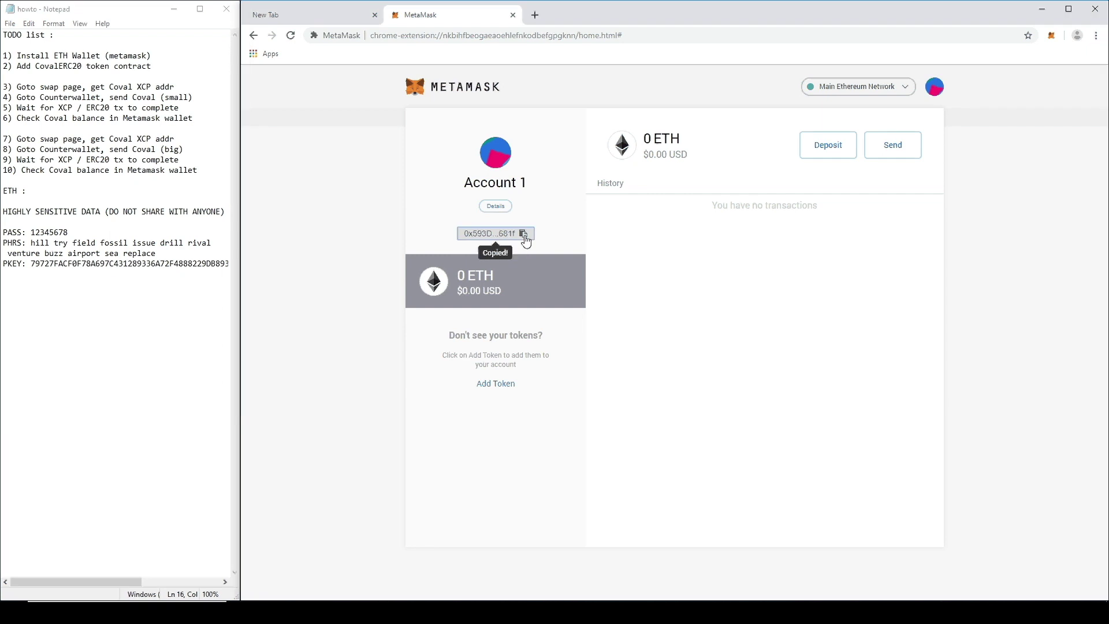
left_click(56, 193)
key("ctrl+v")
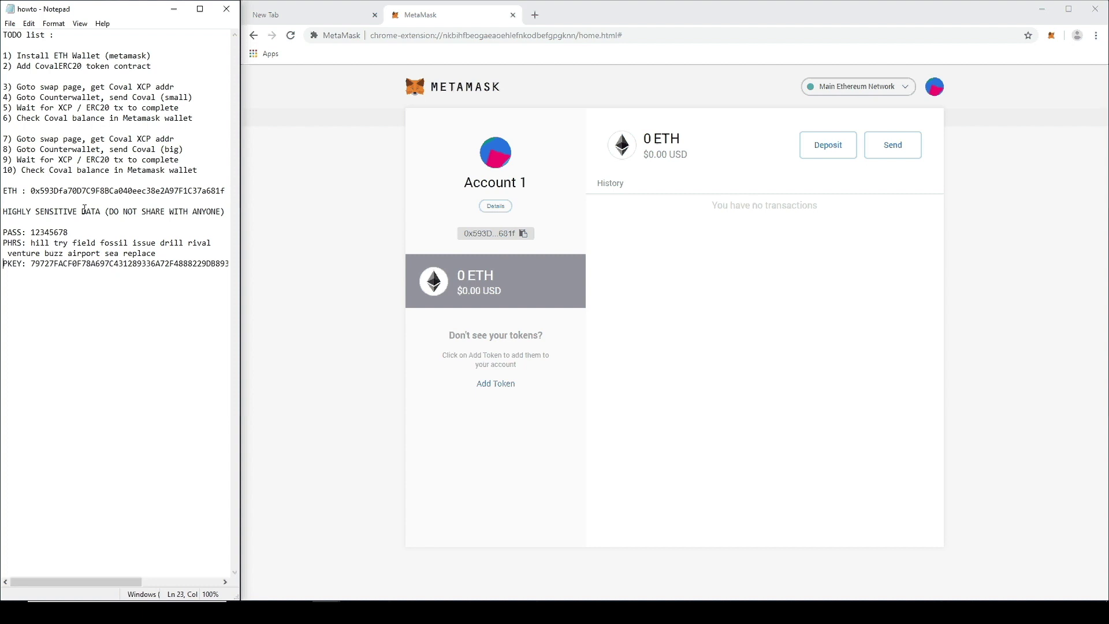
key("End")
key("Home")
Step: Highlight TODO steps 1 and 2, including Add CovalERC20 token contract
left_click(621, 324)
left_click_drag(155, 55, 8, 55)
left_click_drag(169, 65, 4, 66)
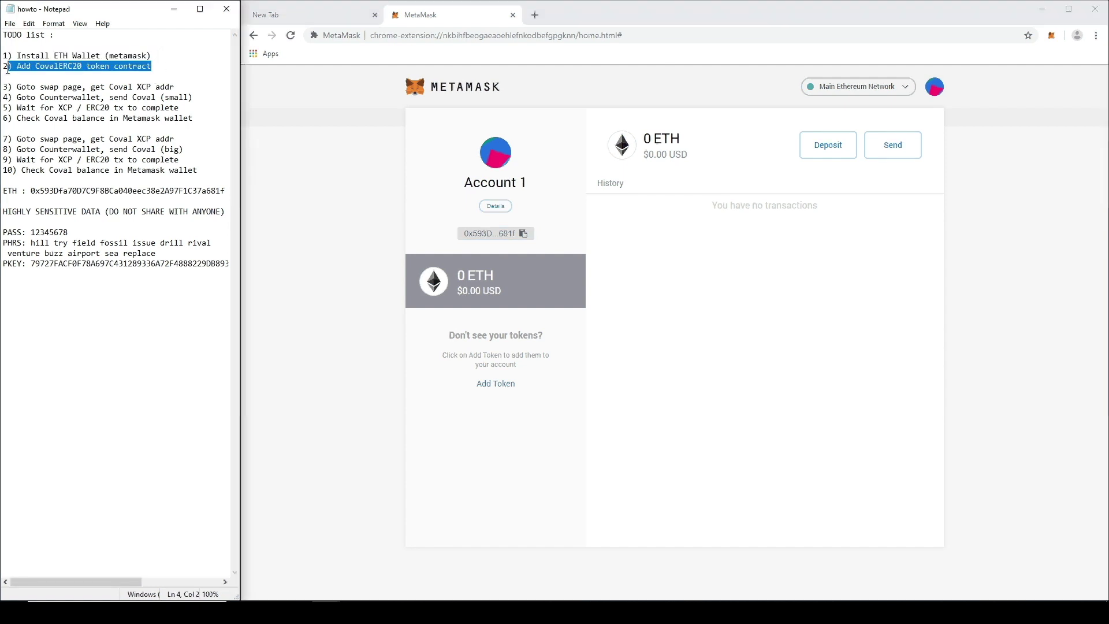
left_click(70, 68)
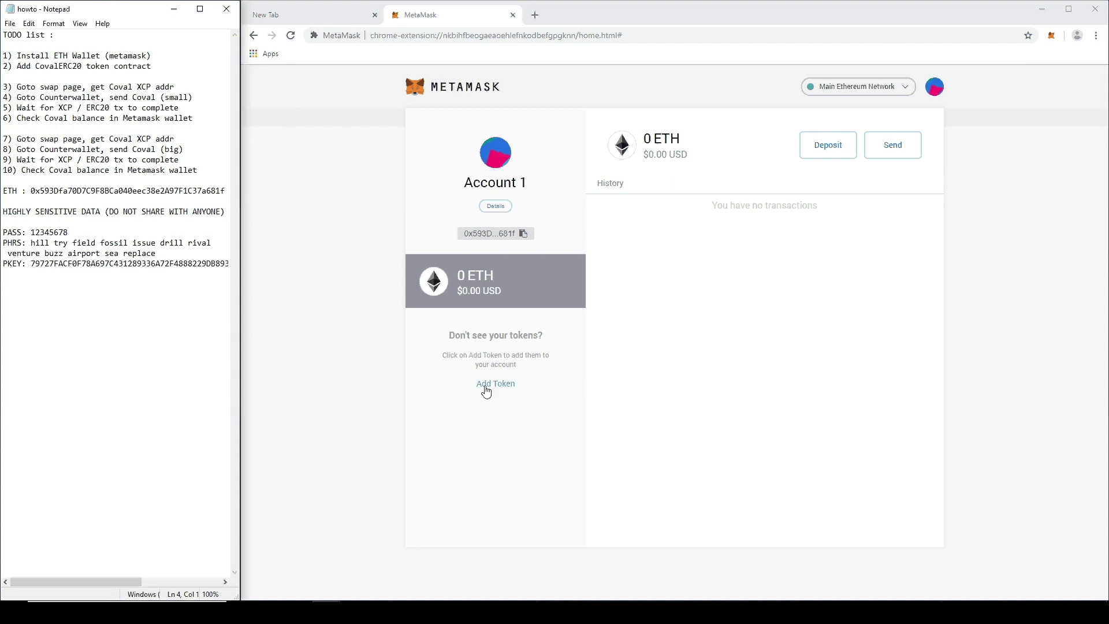
Step: Open MetaMask's Add Tokens Custom Token form, ready for a contract address
left_click(525, 429)
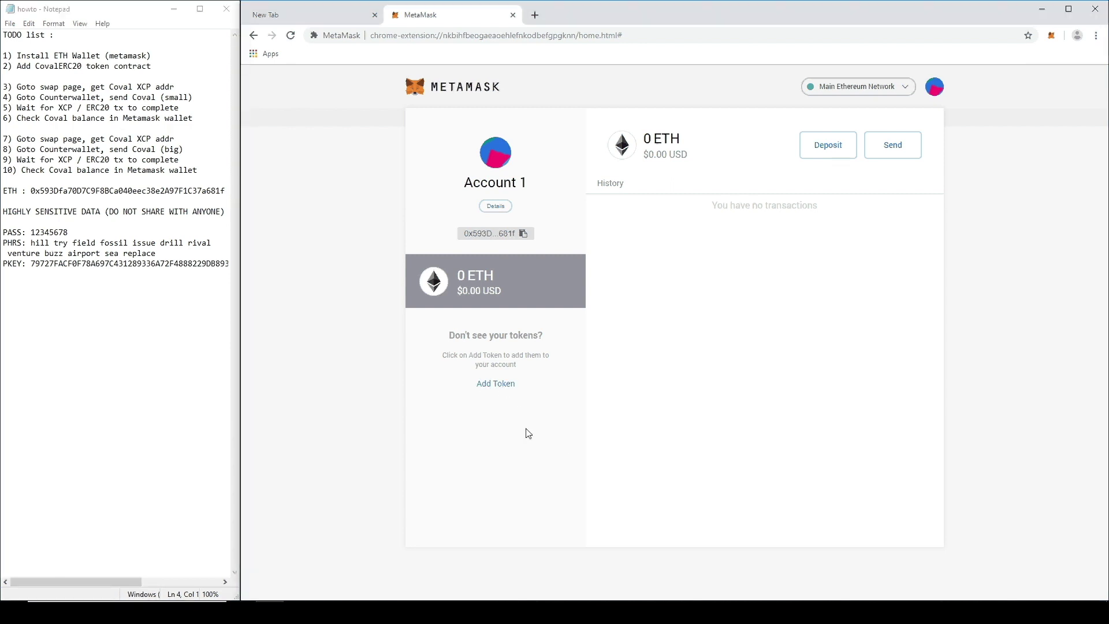
left_click(497, 385)
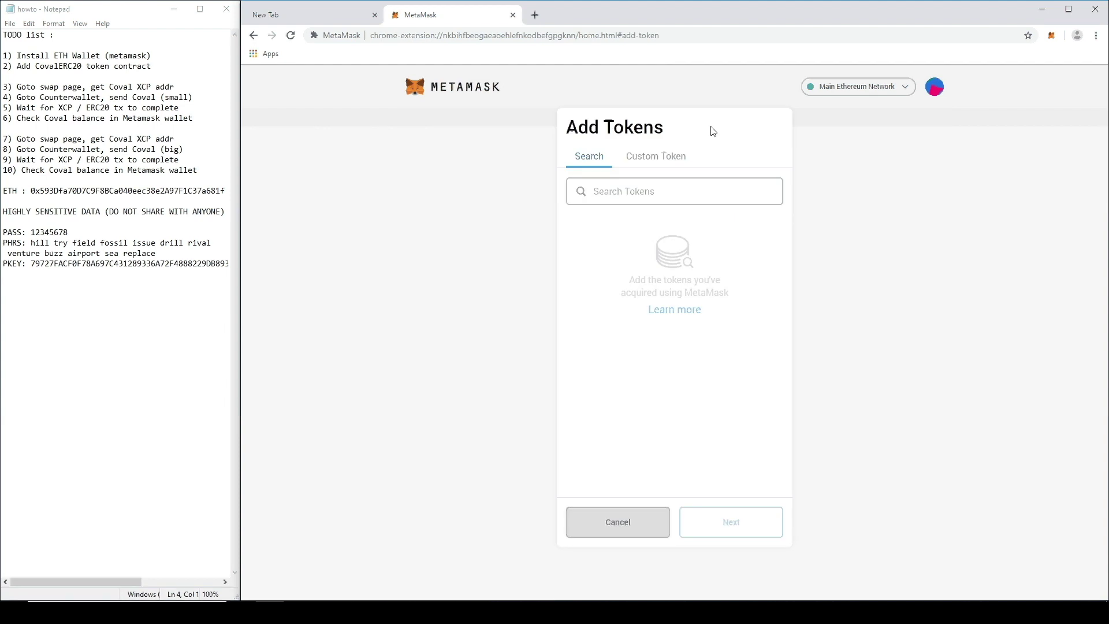
left_click(650, 158)
left_click(604, 209)
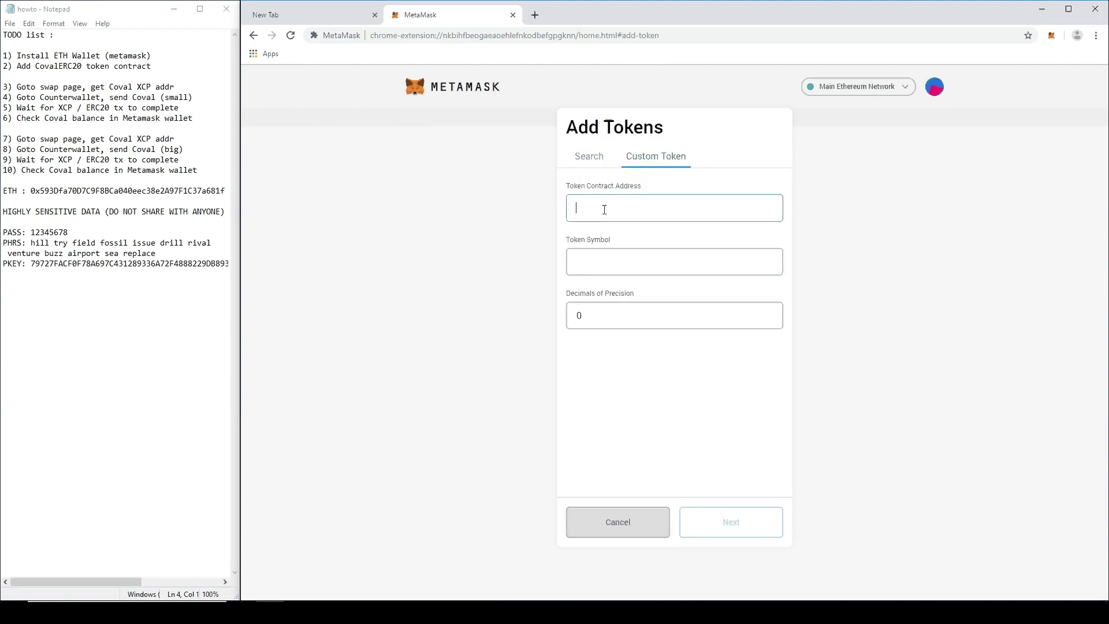
Step: On etherscan.io, search coval, open the CircuitsOfValue token page and copy its contract address
left_click(535, 16)
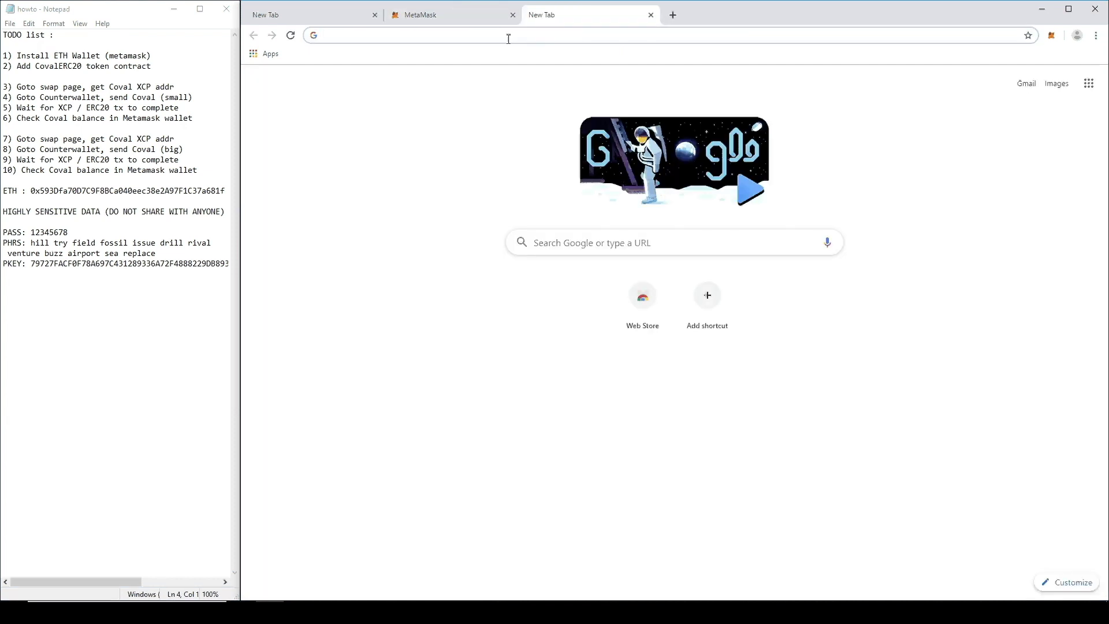
type("etherscan..")
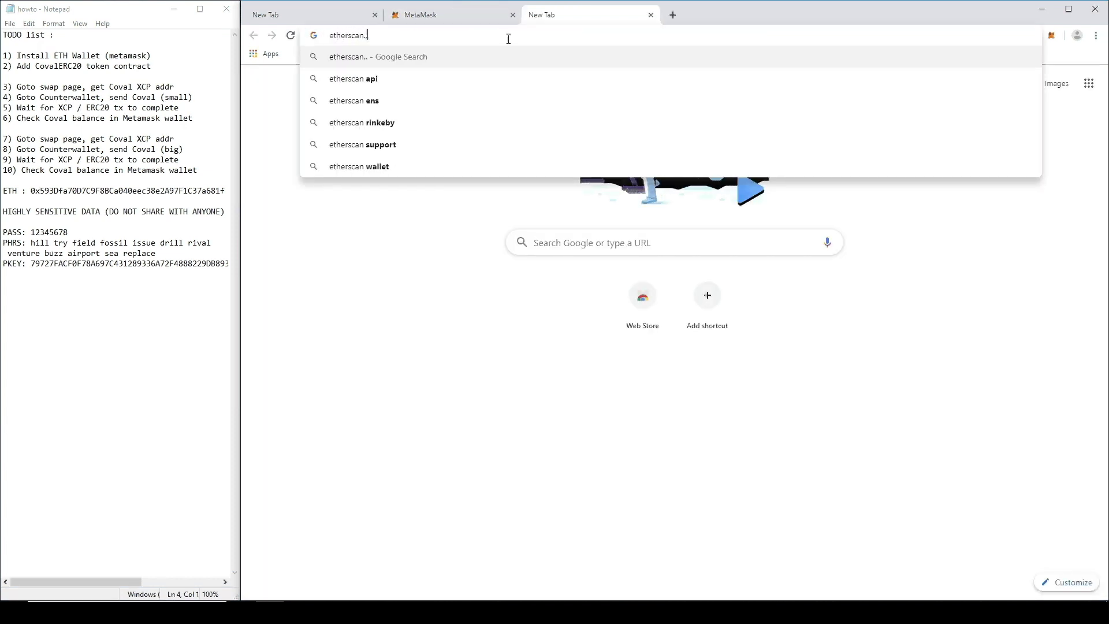
key("BackSpace")
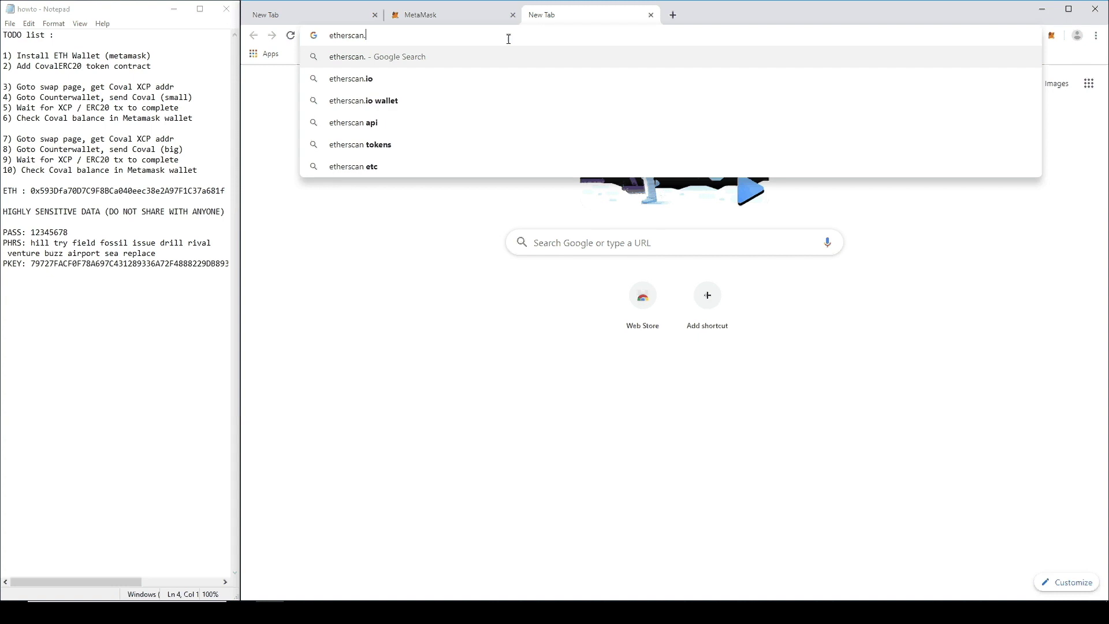
type("io")
key("Return")
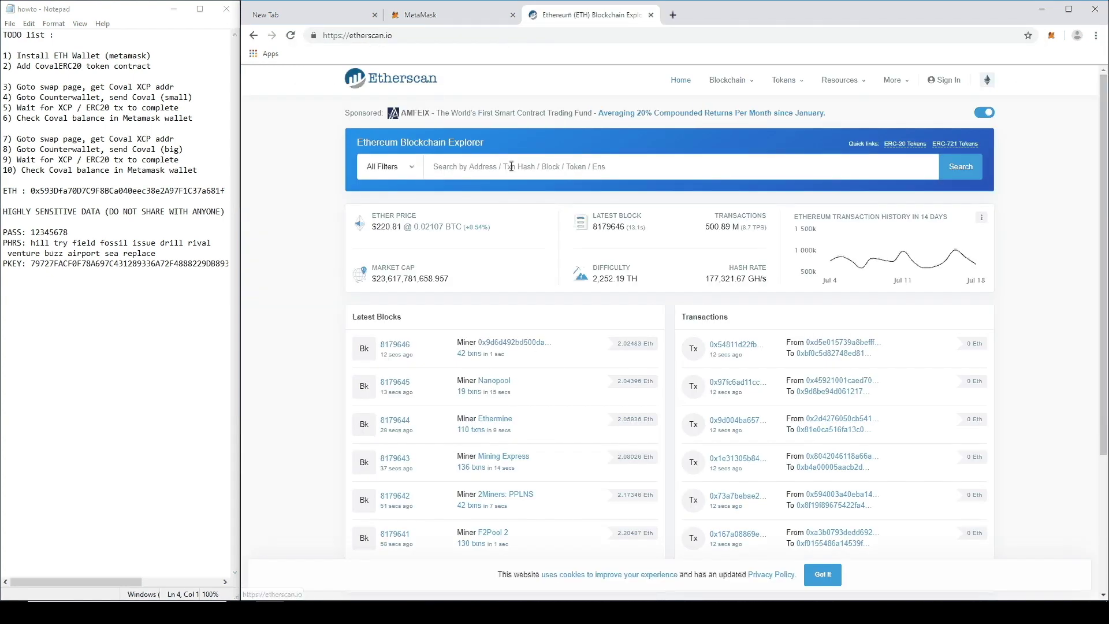
left_click(511, 167)
type("coval")
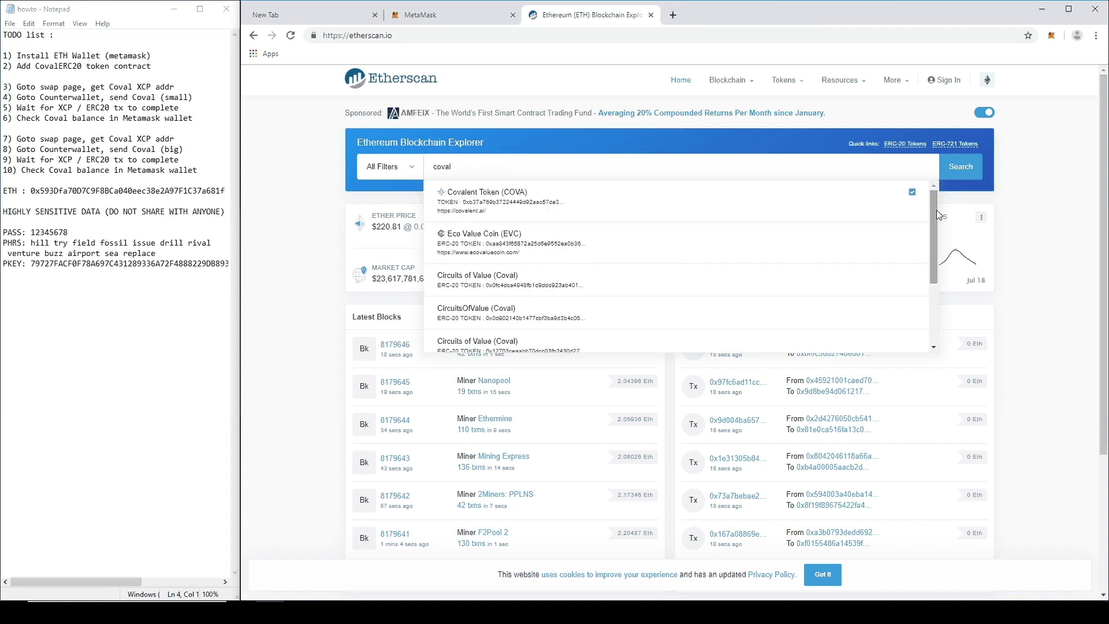
left_click_drag(934, 210, 937, 276)
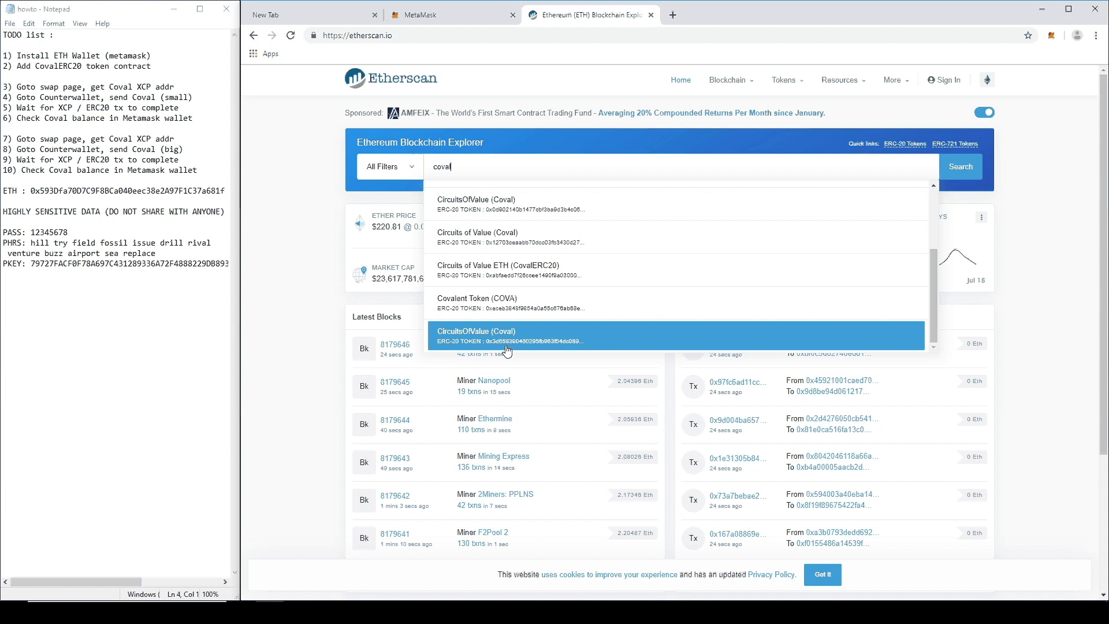
left_click(543, 341)
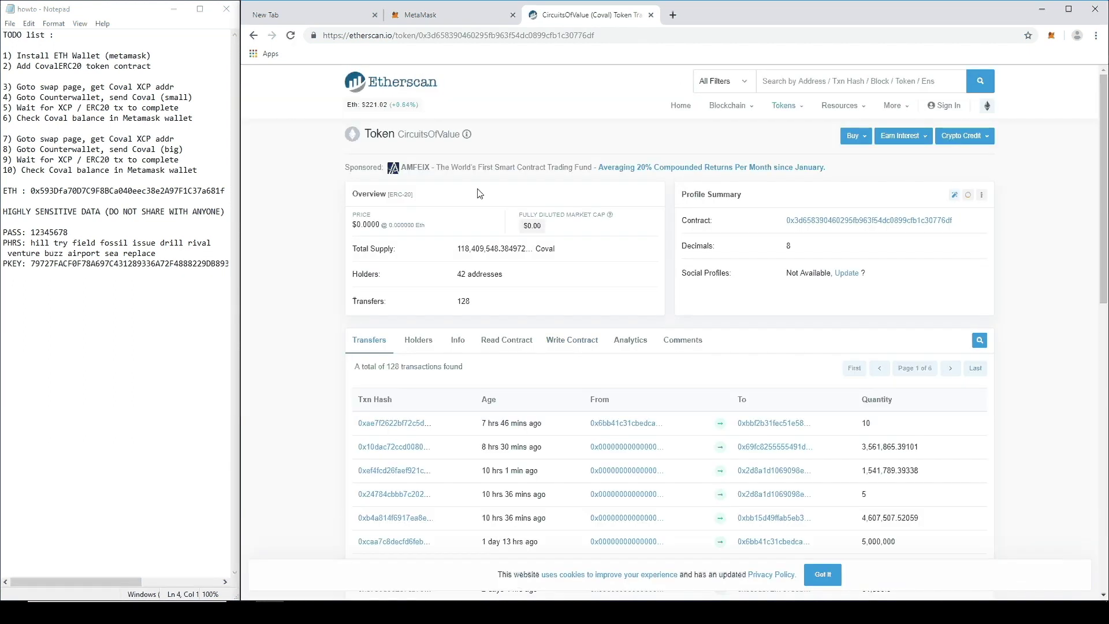
left_click_drag(678, 197, 744, 197)
left_click(855, 236)
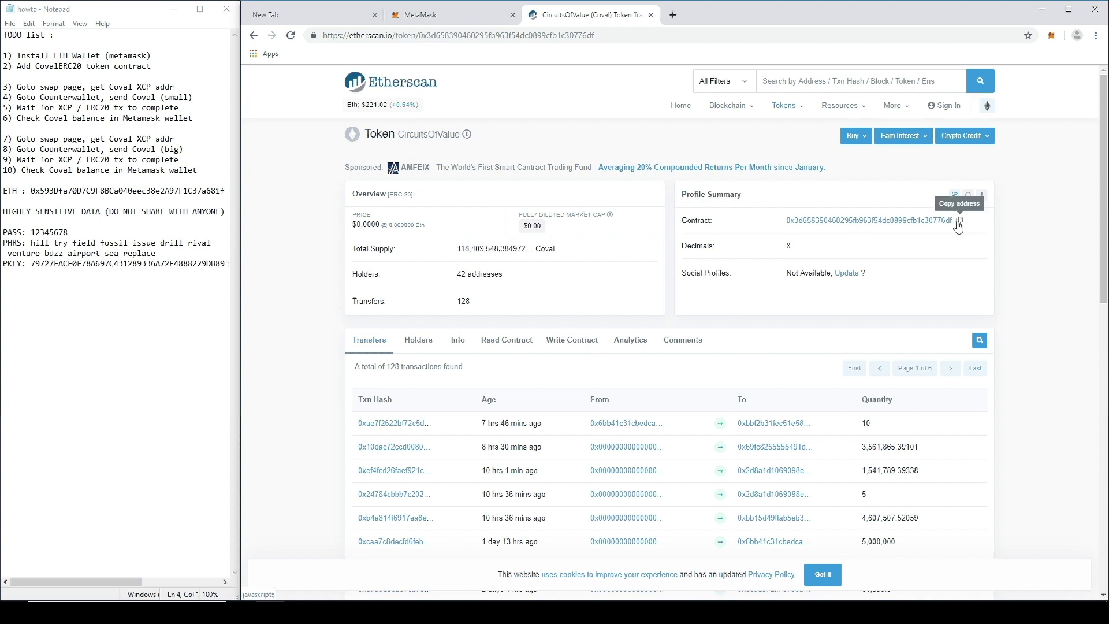
left_click(960, 221)
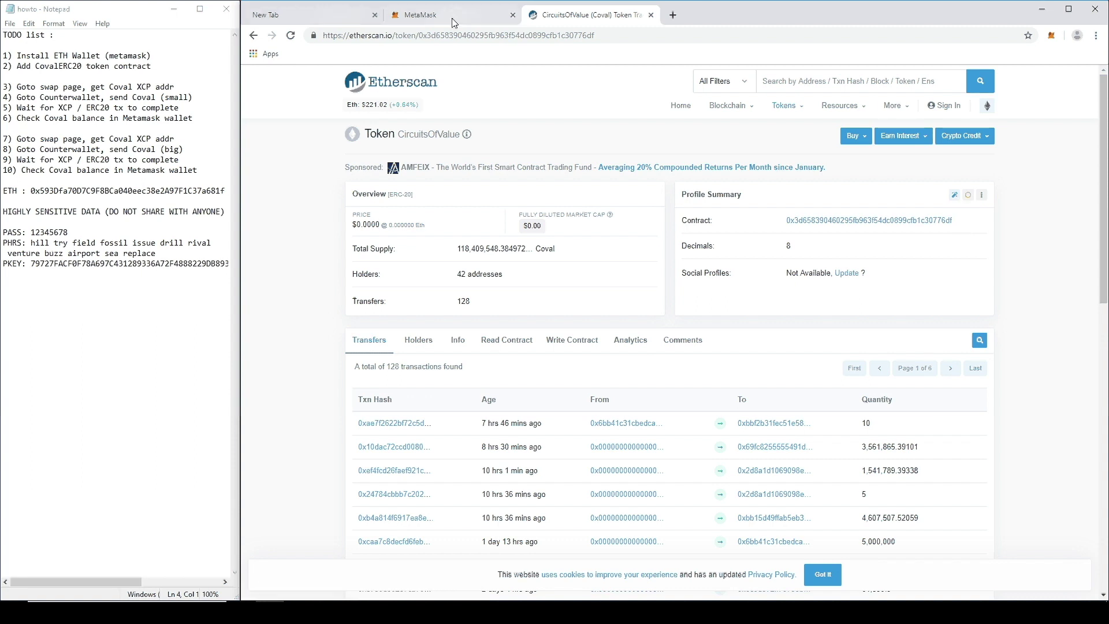
Step: Paste the Coval contract address into the Custom Token form and add the token
left_click(431, 15)
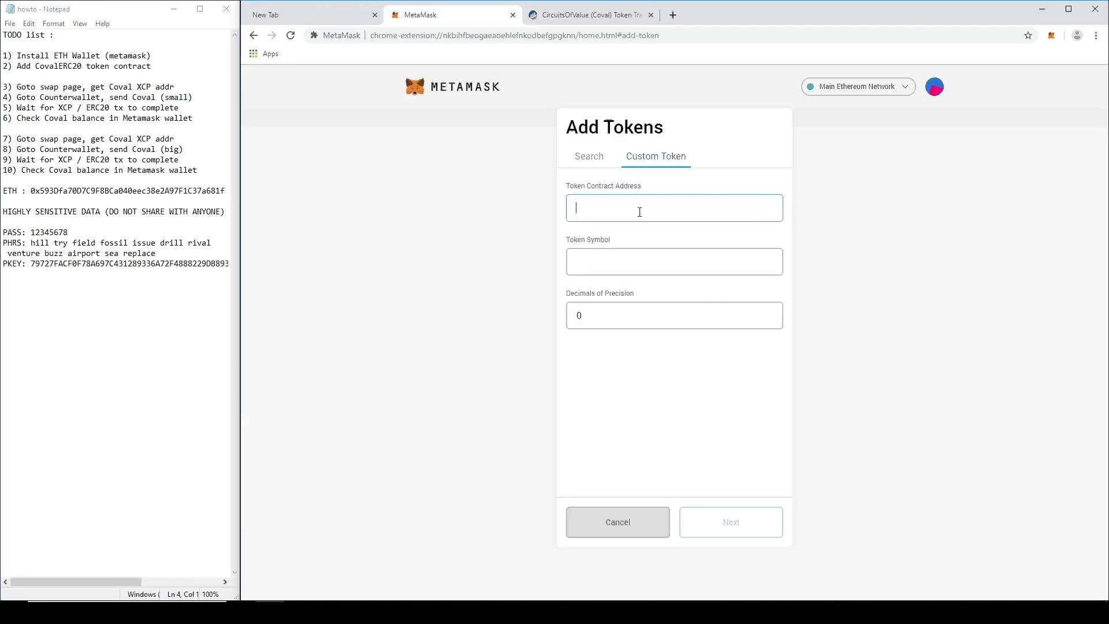
key("ctrl+v")
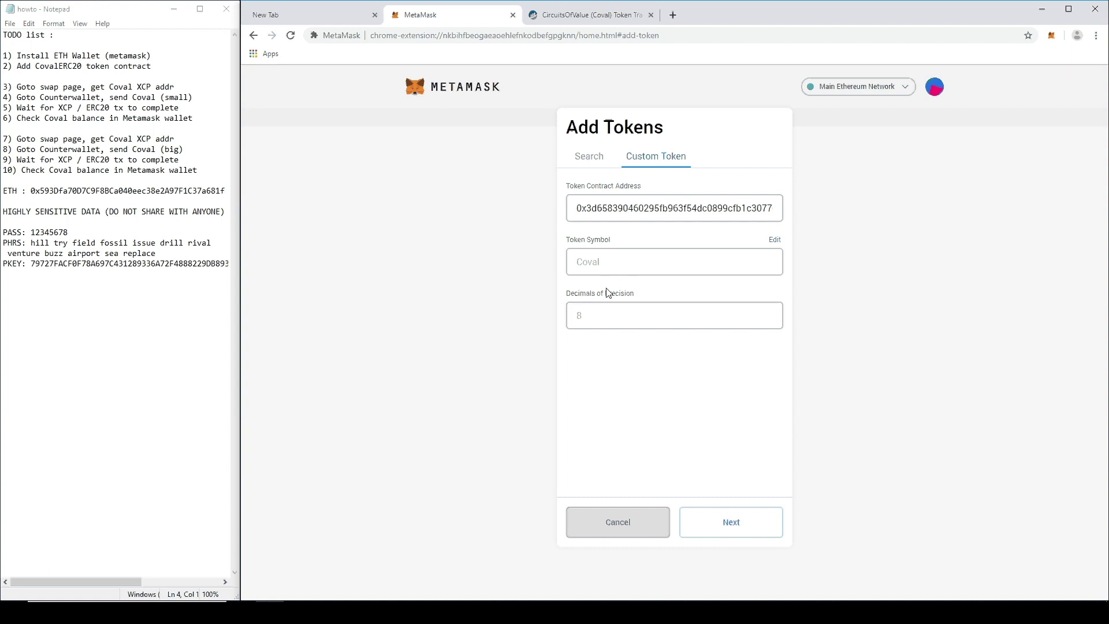
left_click(731, 524)
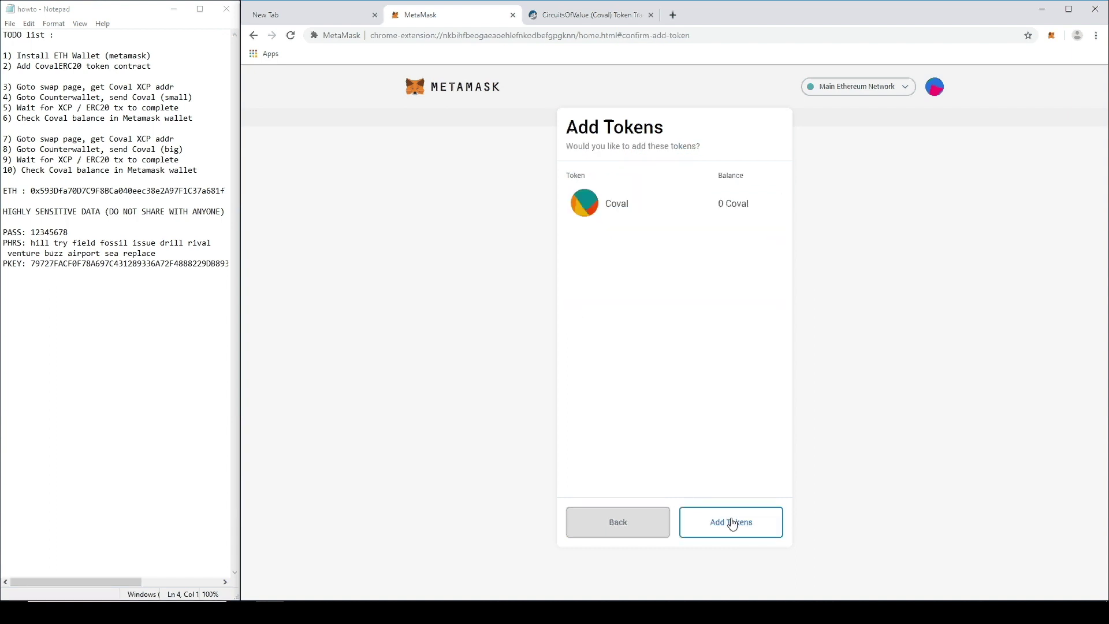
left_click(735, 527)
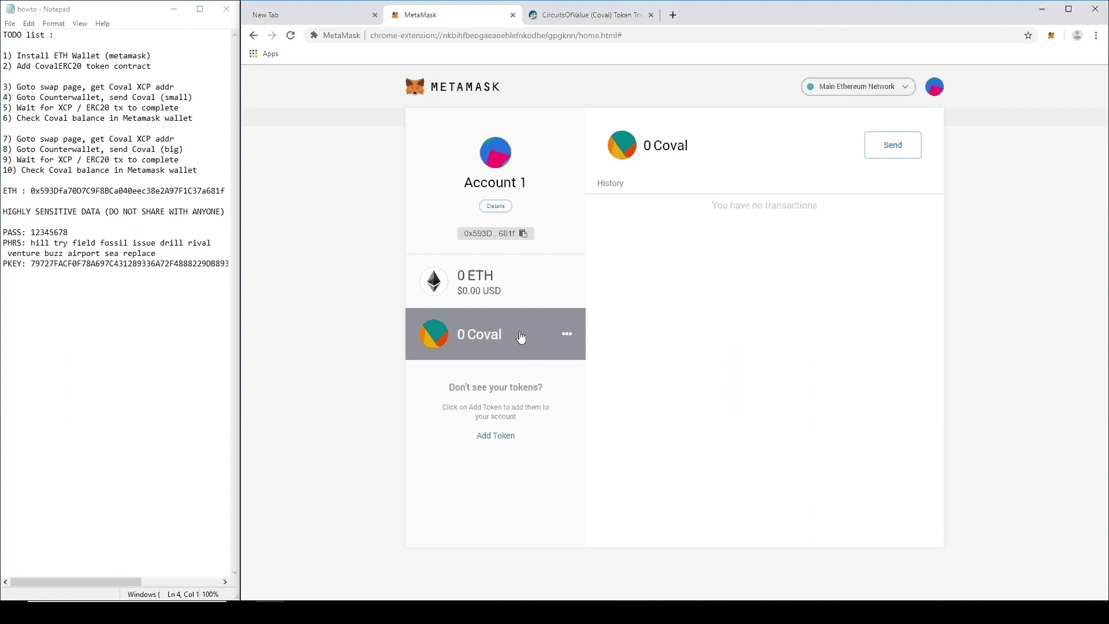
Step: Check the ETH and Coval balance details on Account 1, both at 0
left_click(500, 287)
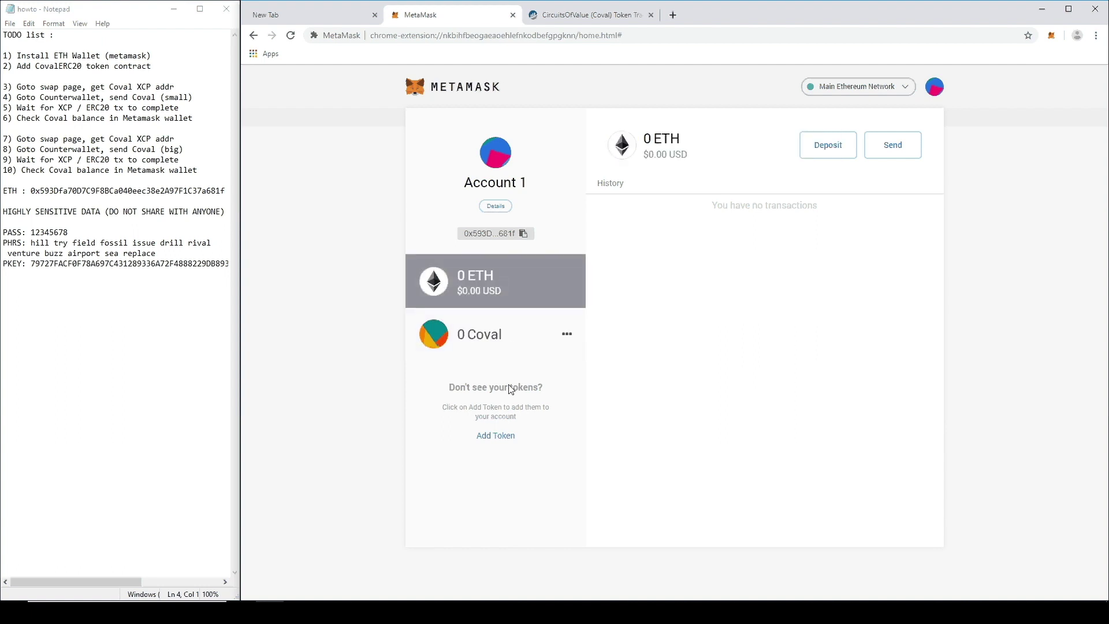
left_click(506, 345)
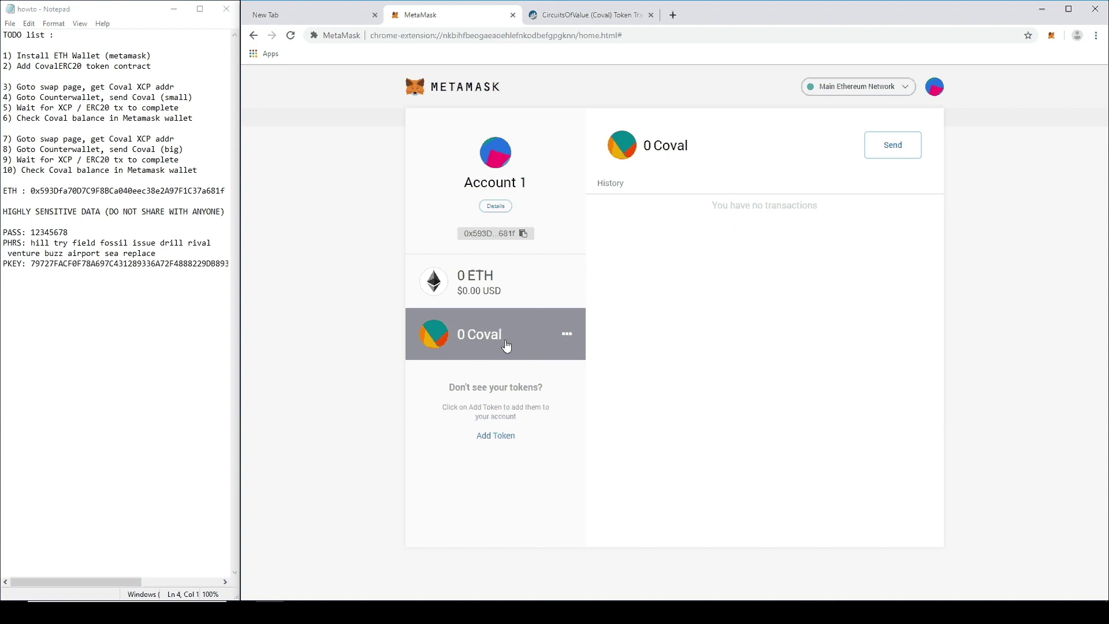
left_click(511, 278)
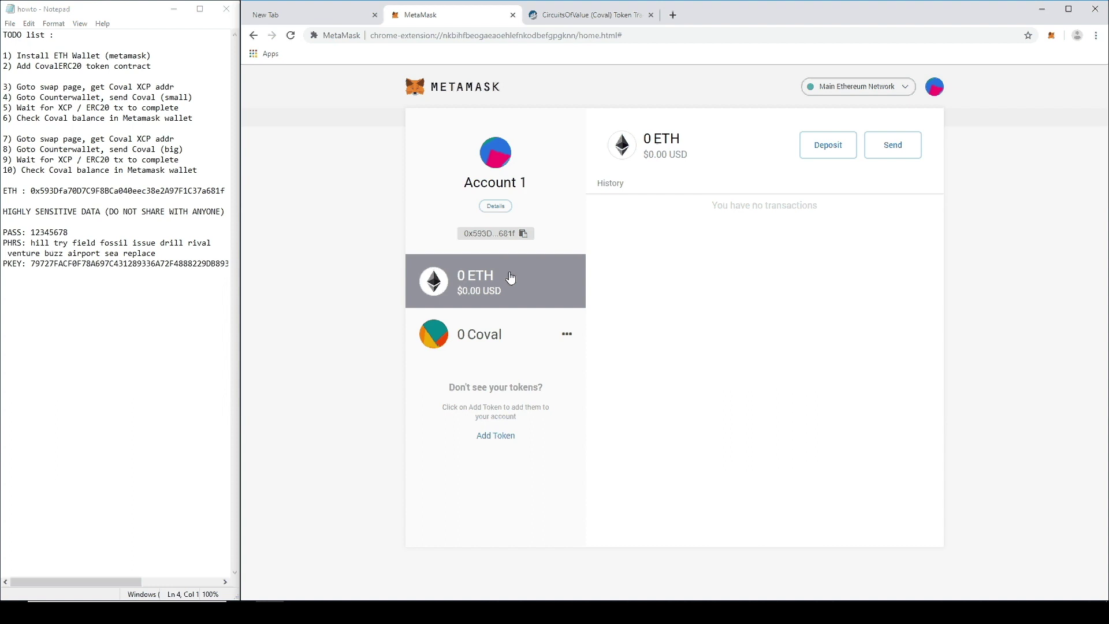
left_click(507, 338)
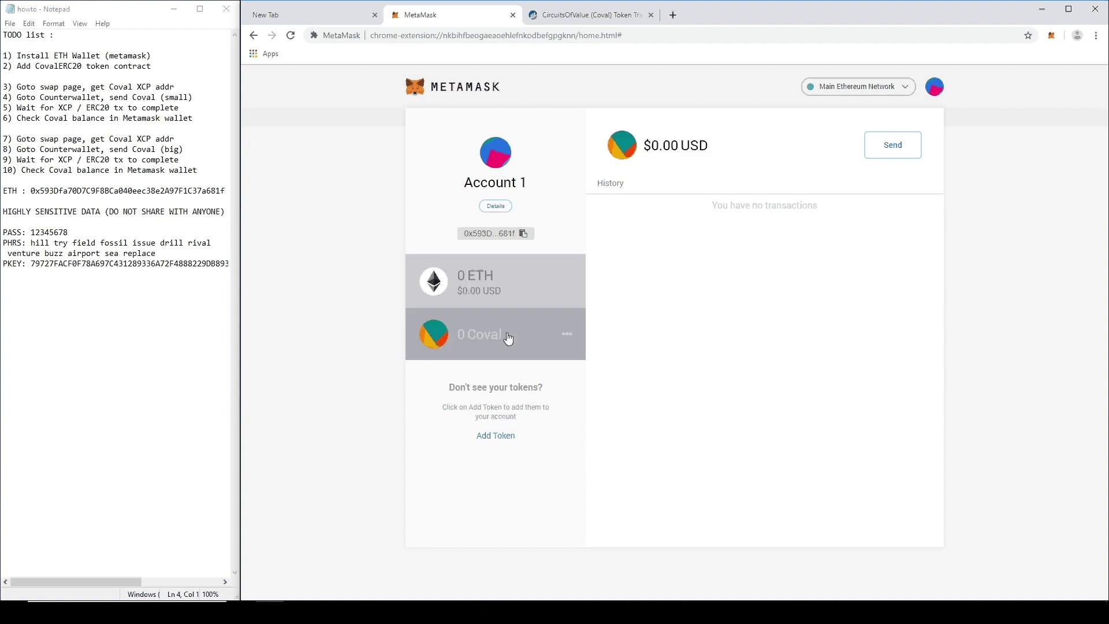
Step: Highlight the two finished TODO items and the Goto swap page step
left_click_drag(167, 65, 3, 57)
left_click(59, 87)
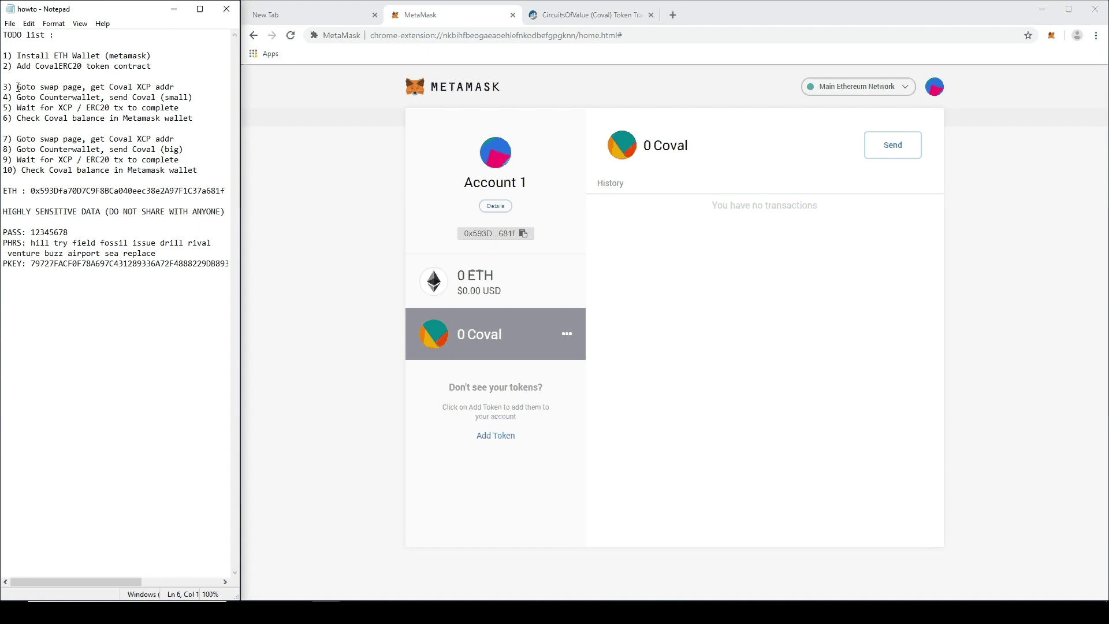
left_click_drag(18, 87, 64, 86)
left_click(86, 87)
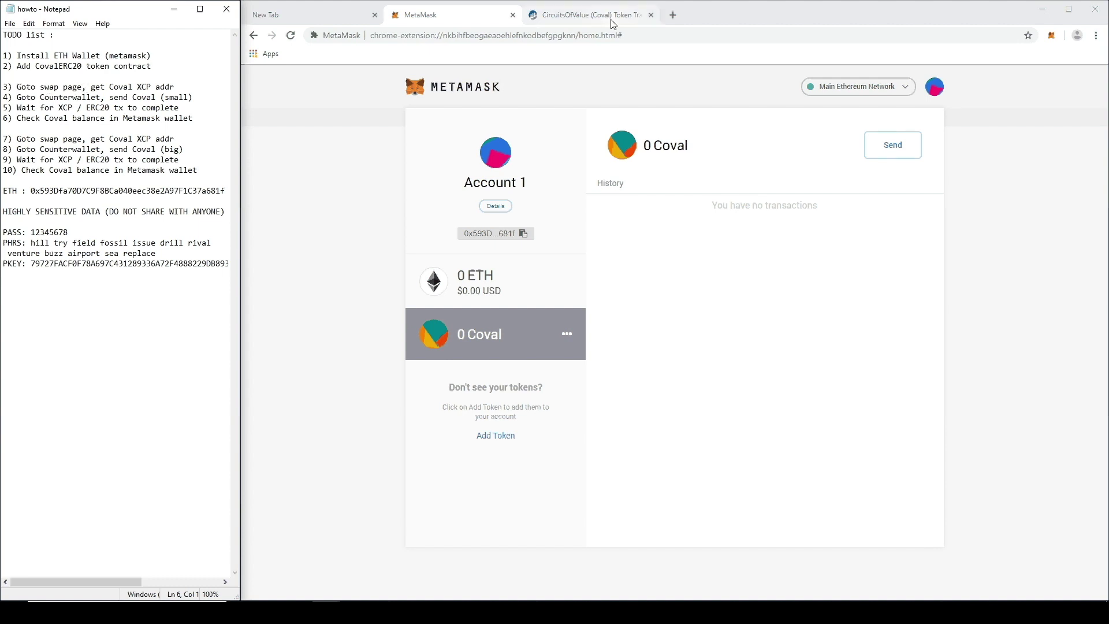
Step: Load swap.circuitsofvalue.com in a new tab, bookmark it, and choose to specify your own Ethereum address
left_click(675, 14)
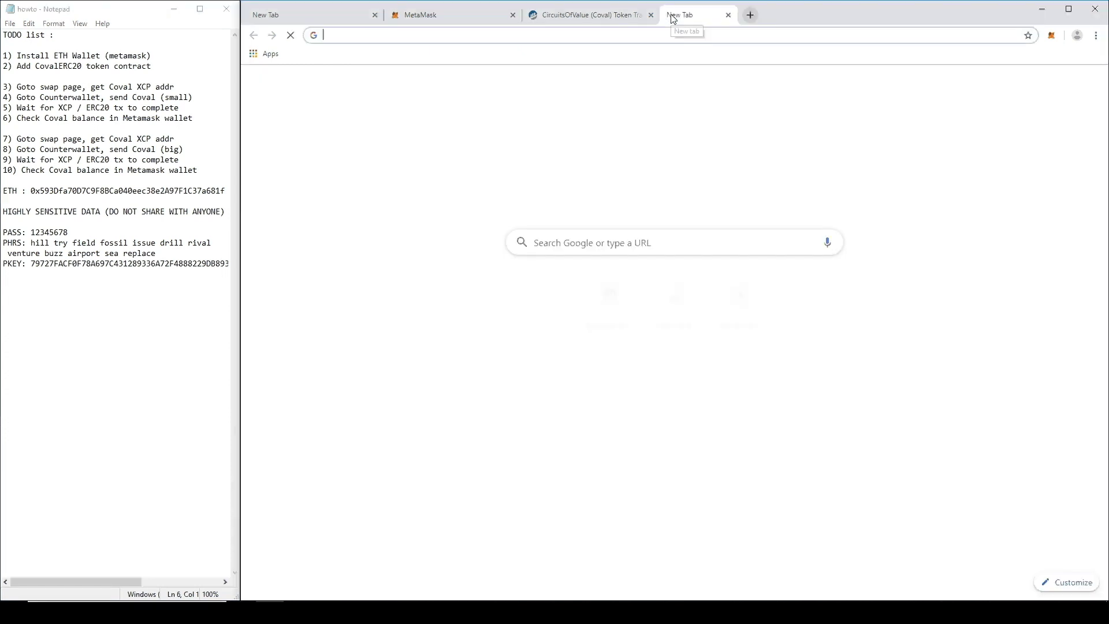
type("http")
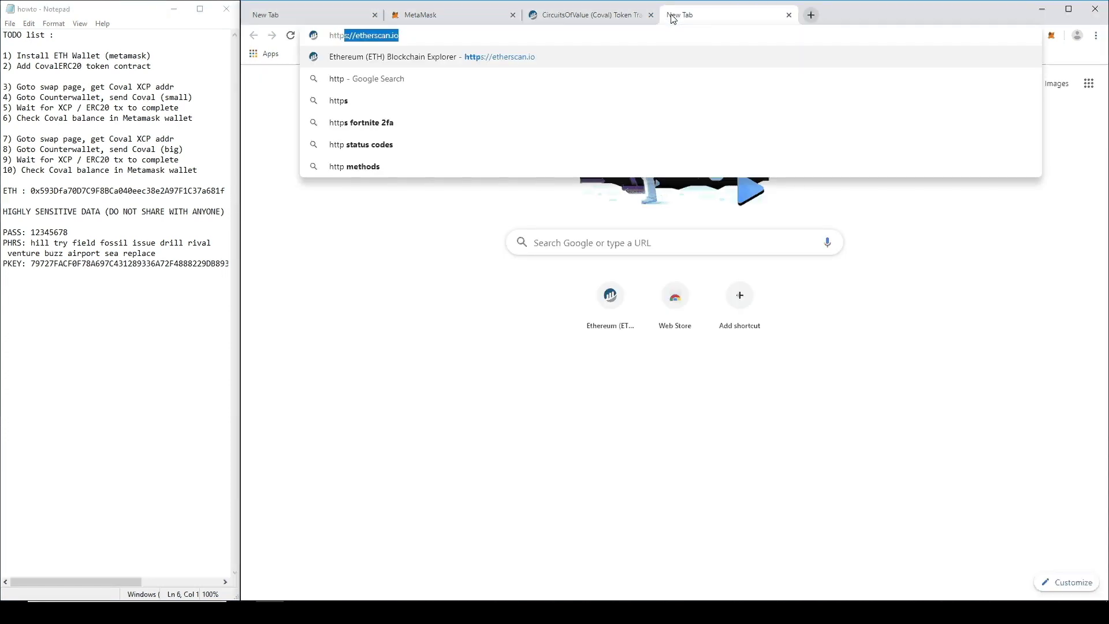
type("://swap")
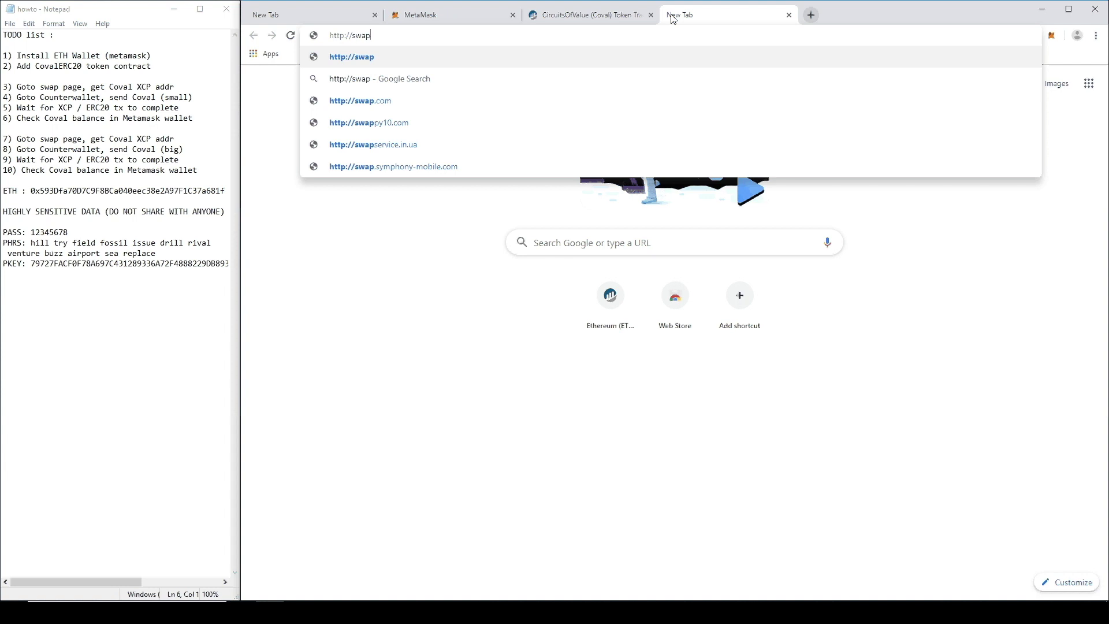
type(".circui")
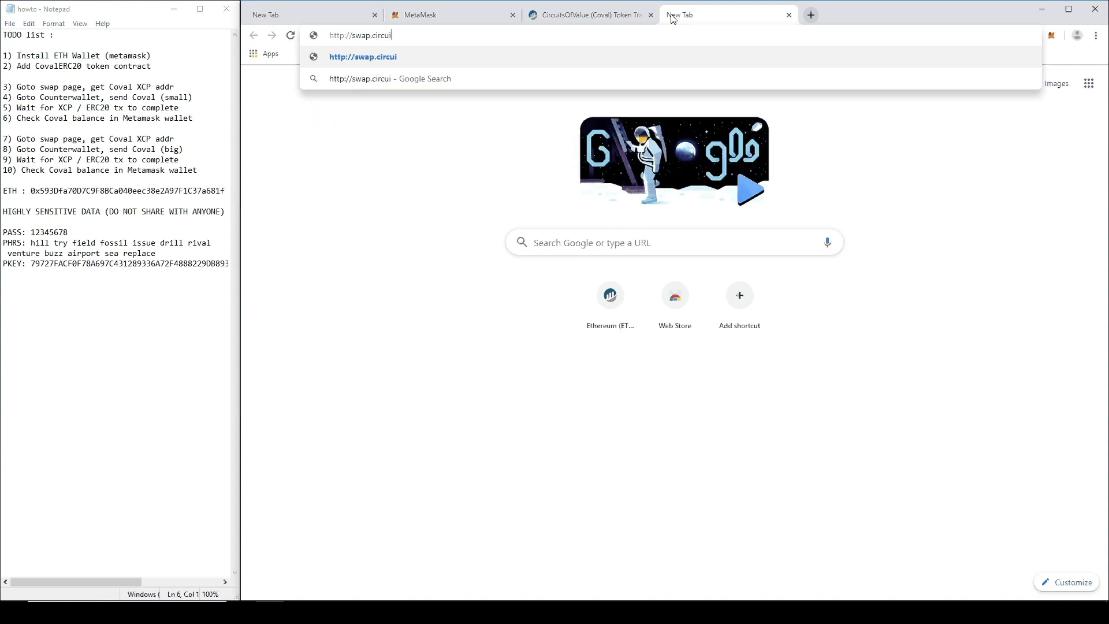
type("tsofvalue.com")
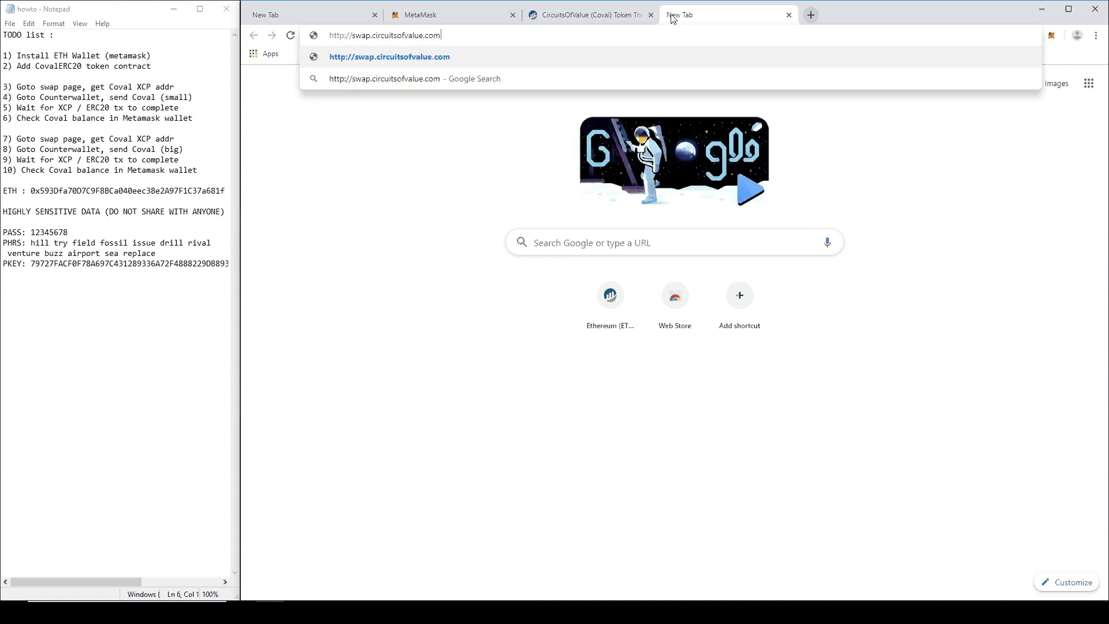
key("Return")
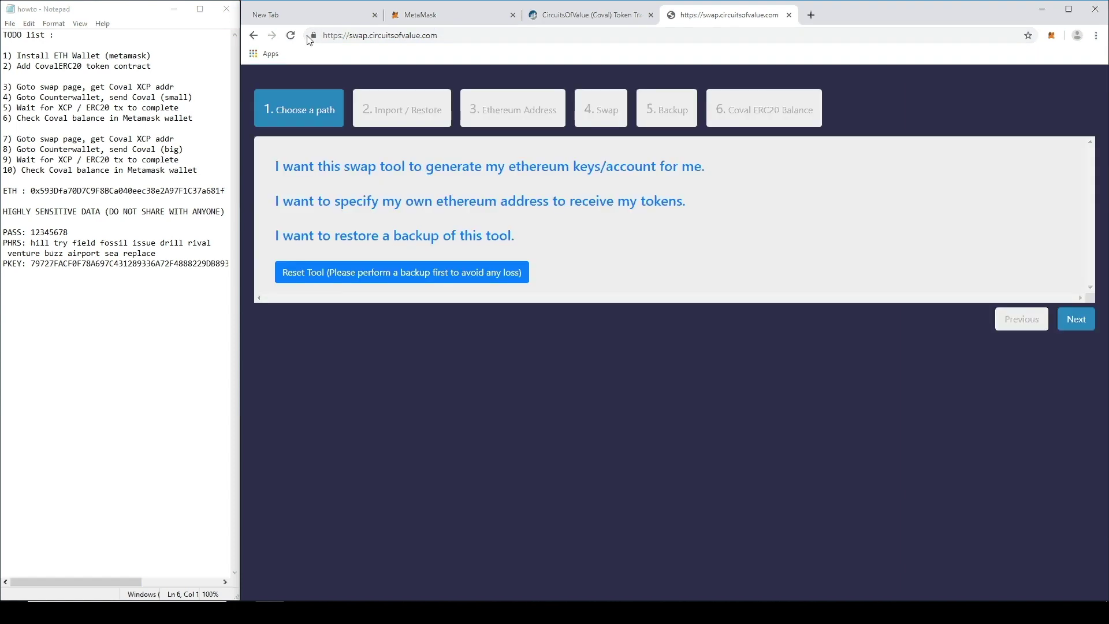
left_click_drag(313, 34, 337, 58)
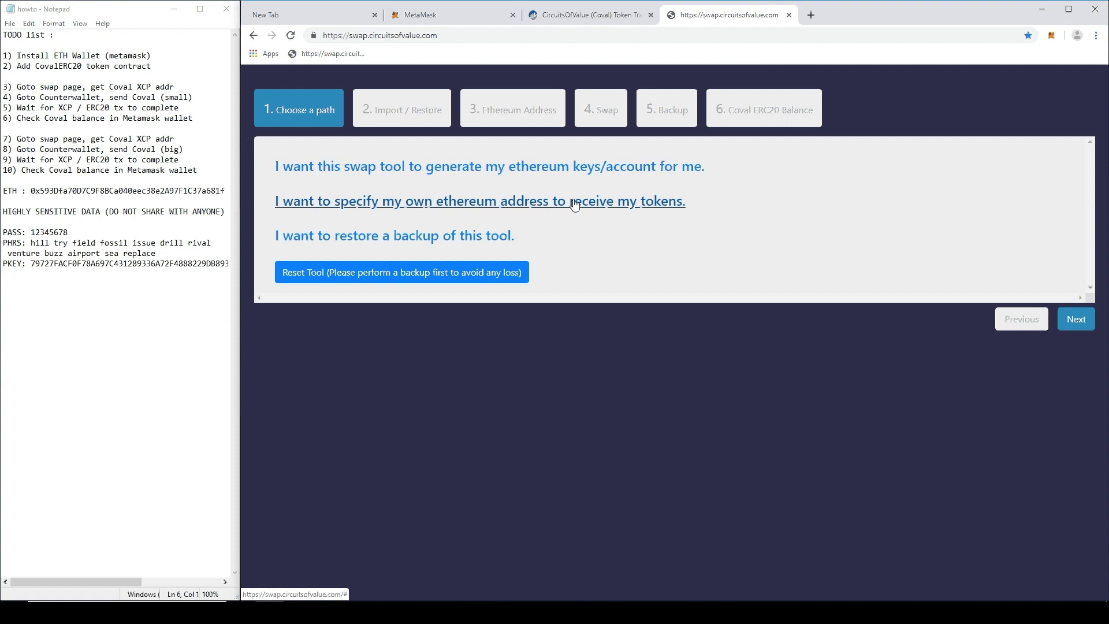
left_click(646, 209)
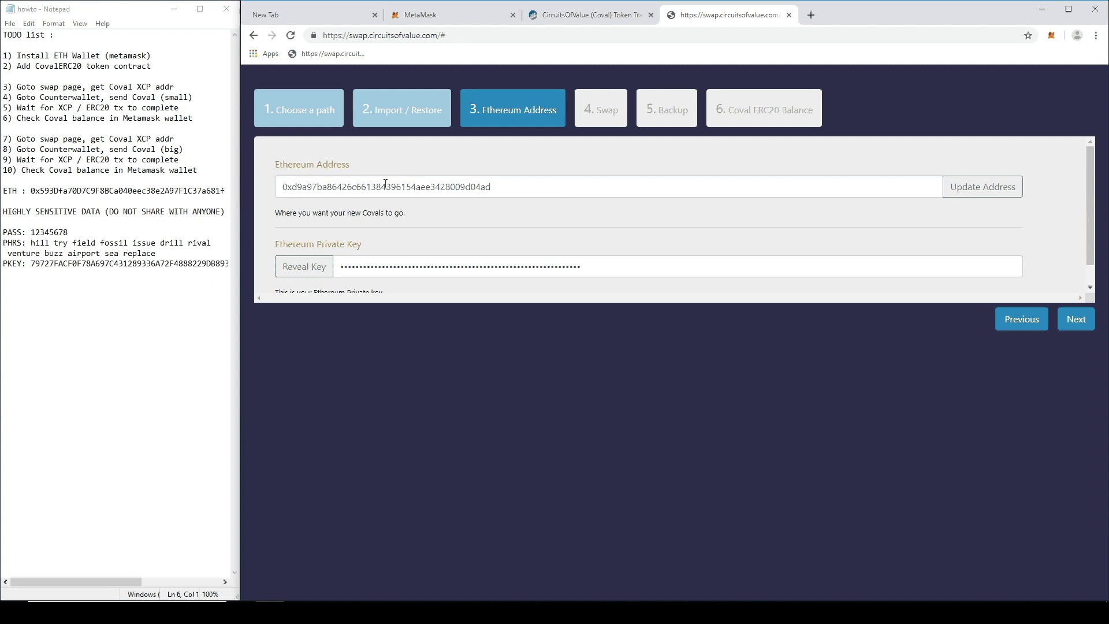
Step: Replace the generated Ethereum address with the wallet's ETH address from the notes, update it, and continue to Swap
left_click_drag(502, 185, 210, 178)
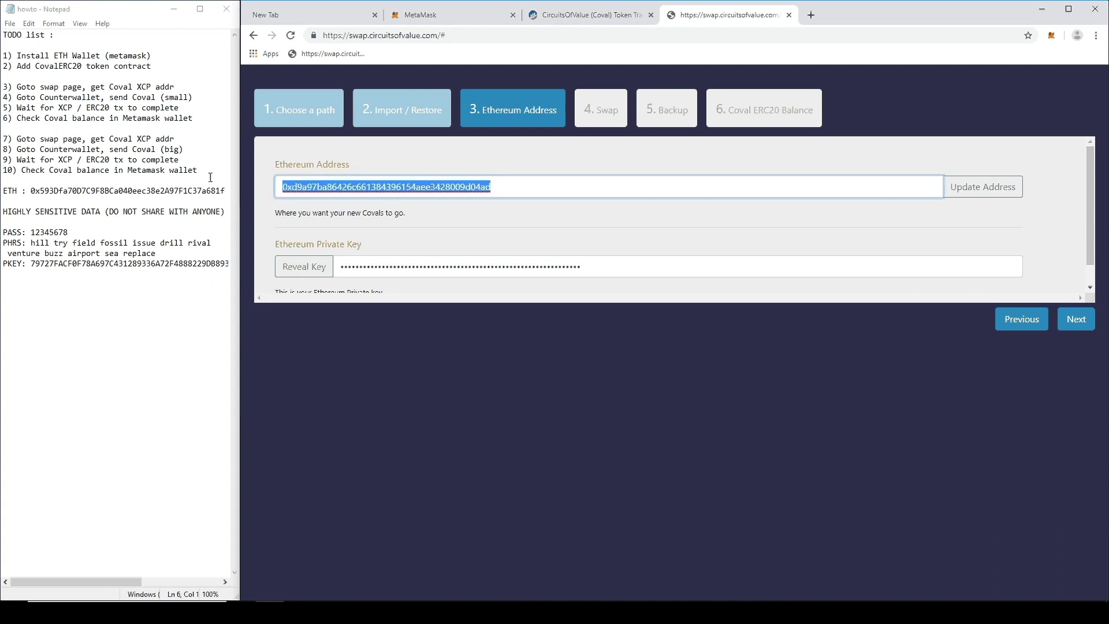
key("BackSpace")
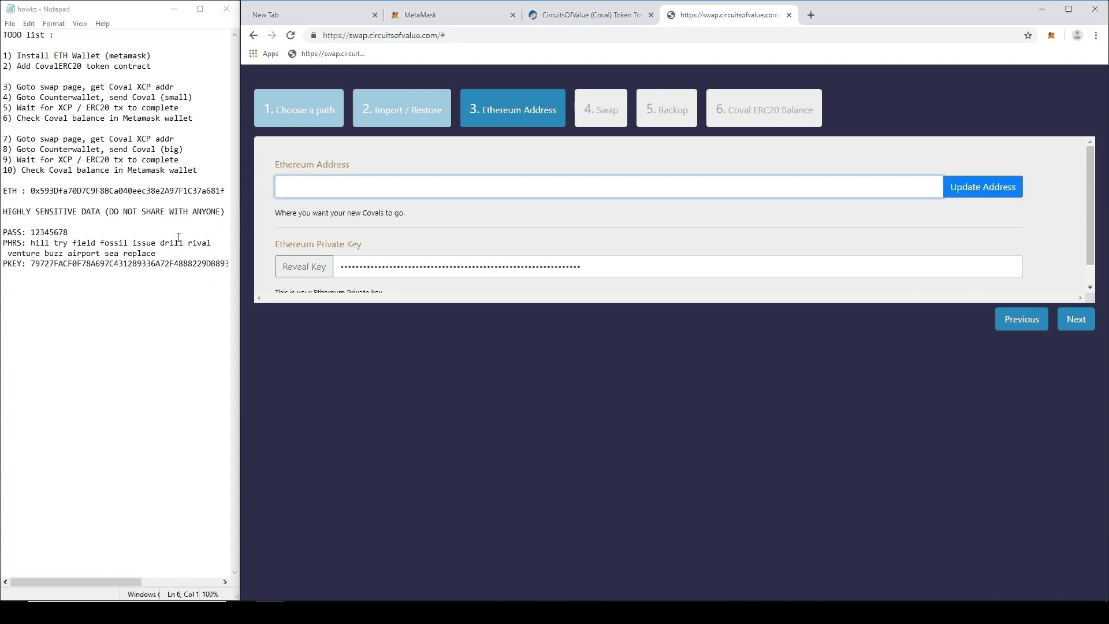
double_click(75, 190)
key("ctrl+c")
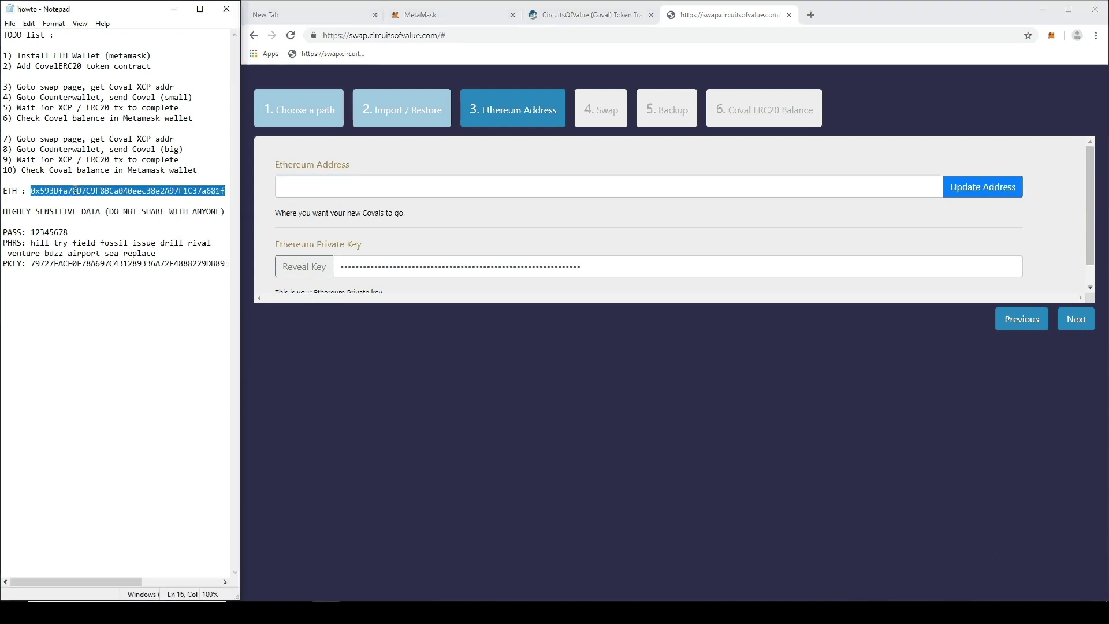
left_click(343, 186)
key("ctrl+v")
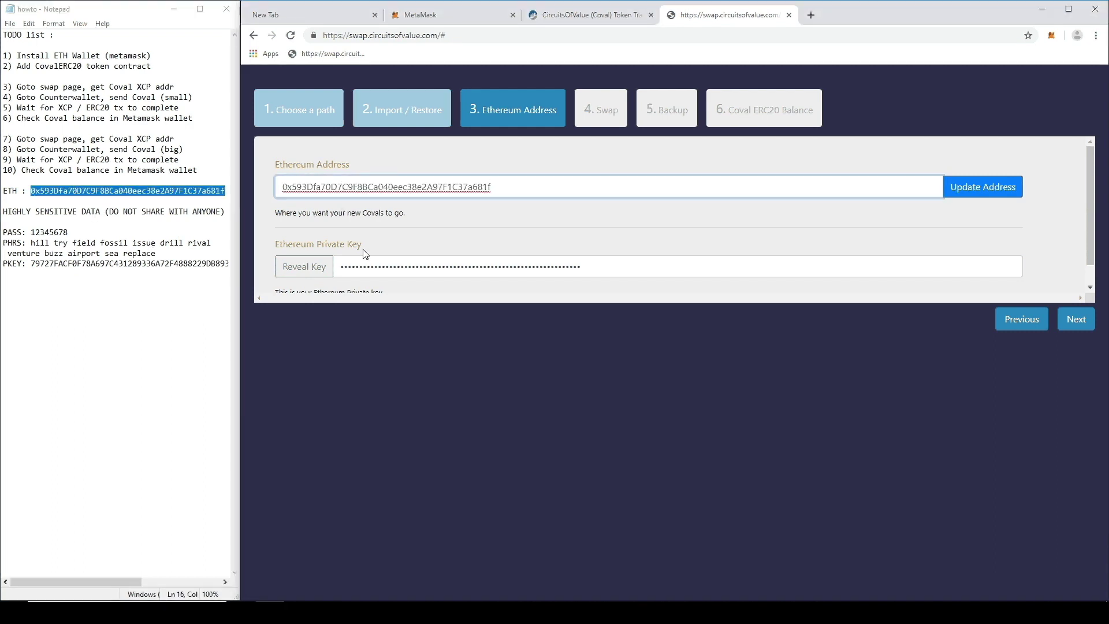
left_click(448, 220)
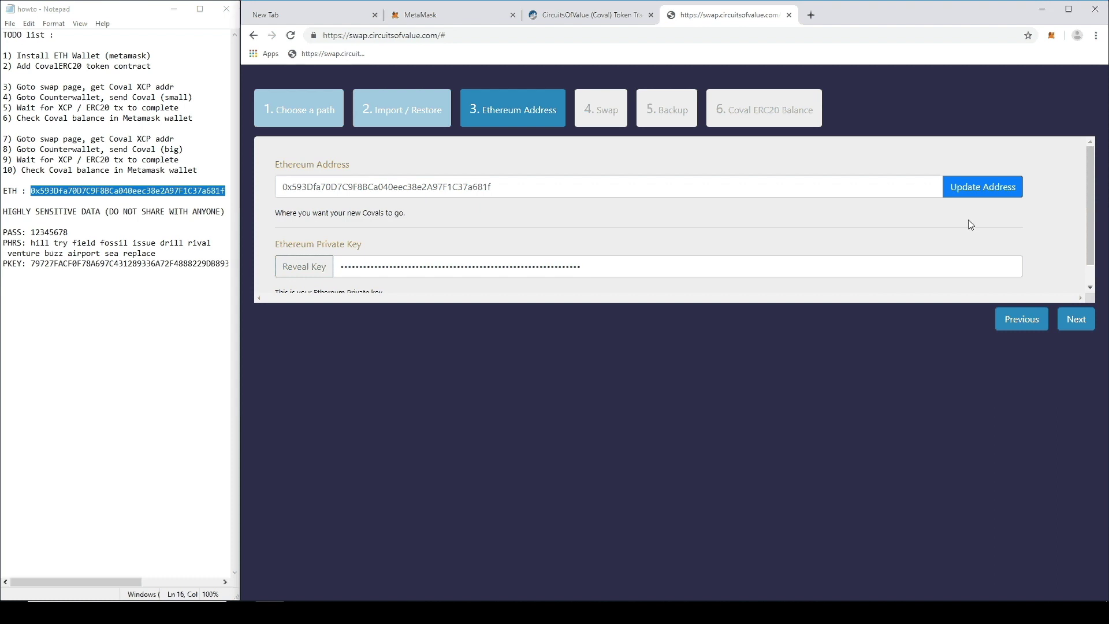
left_click(1012, 191)
left_click(987, 191)
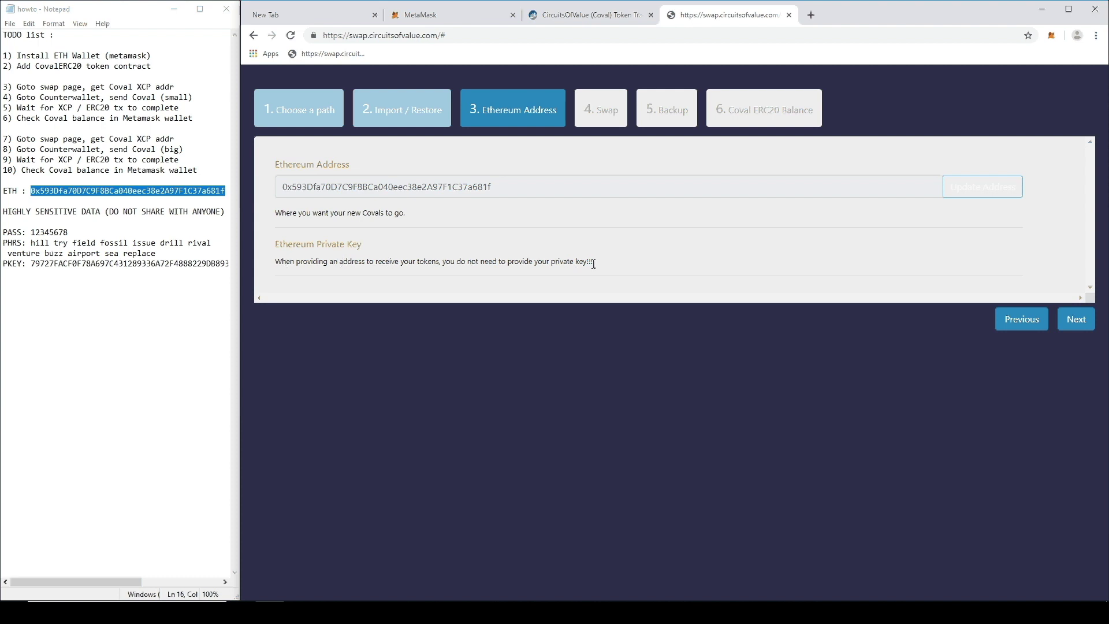
left_click(1075, 324)
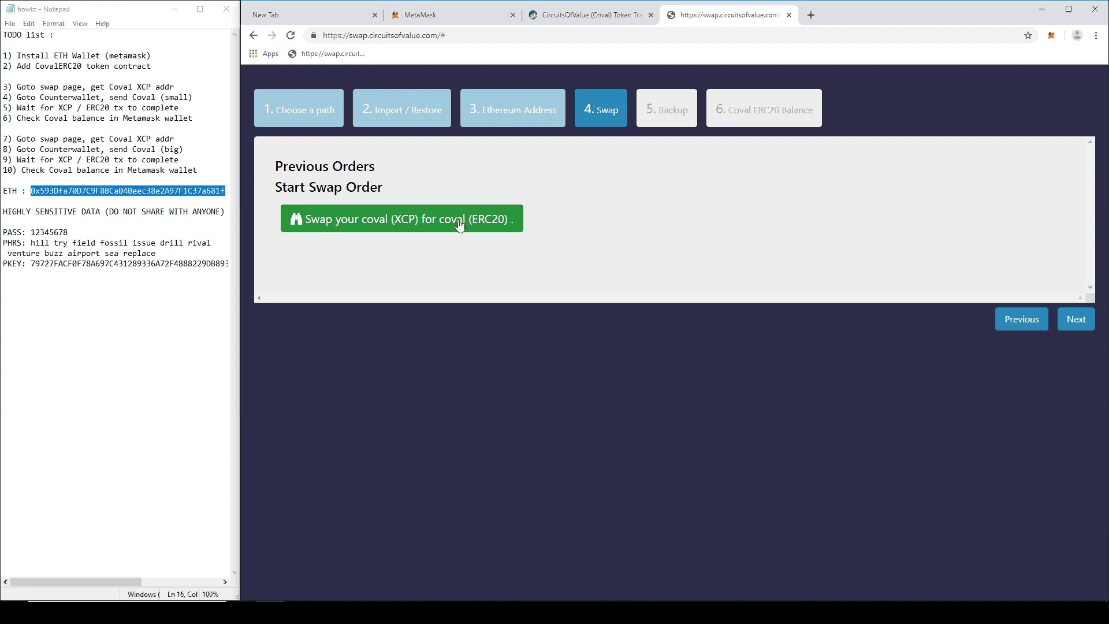
Step: Create a coval XCP-to-ERC20 swap order, copy its Counterparty deposit address, and mark step 4 in the notes
left_click(501, 229)
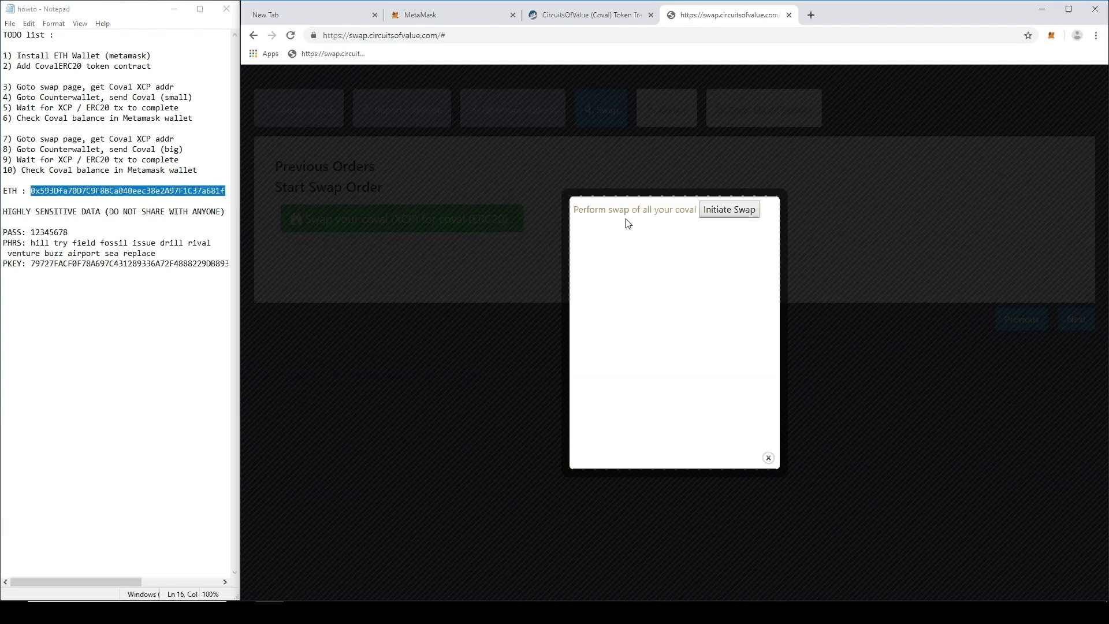
left_click(749, 216)
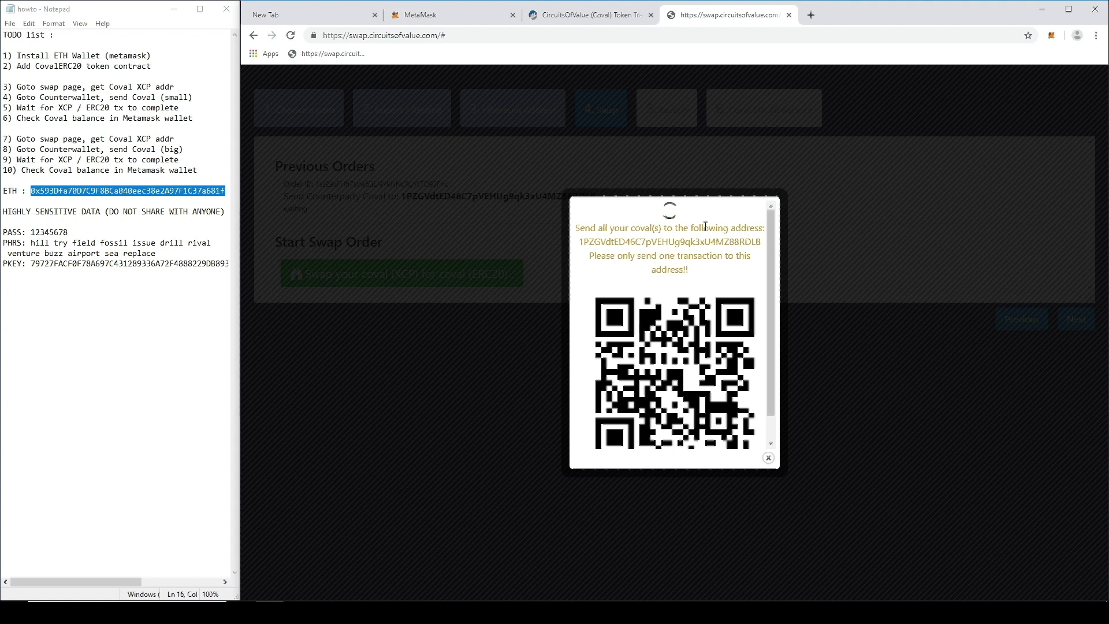
left_click_drag(589, 255, 687, 270)
left_click(715, 254)
double_click(692, 242)
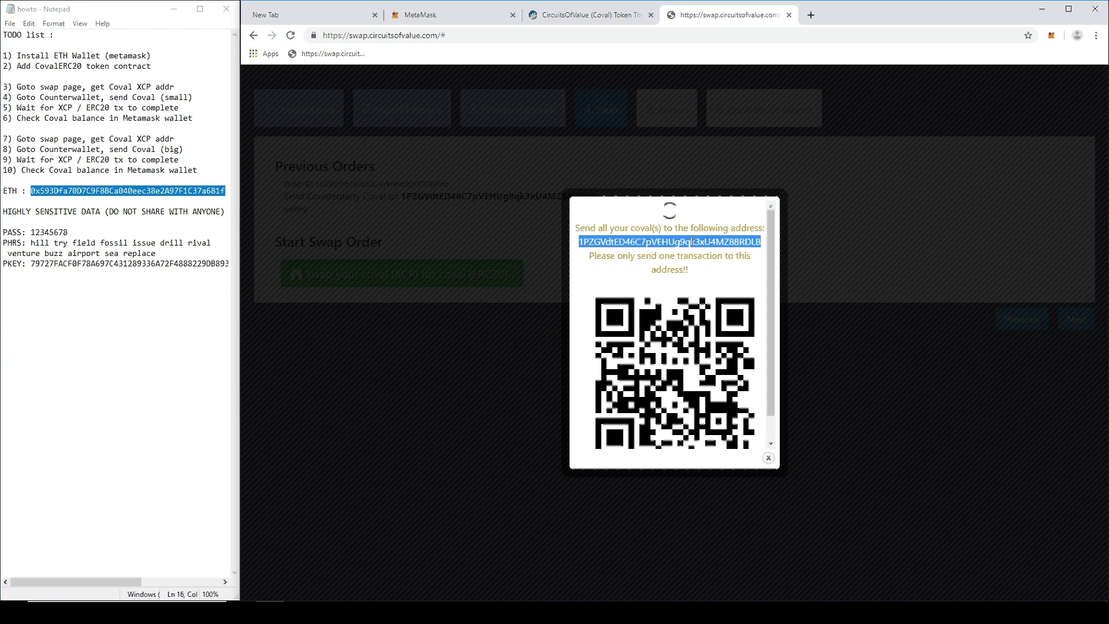
double_click(682, 241)
left_click(768, 457)
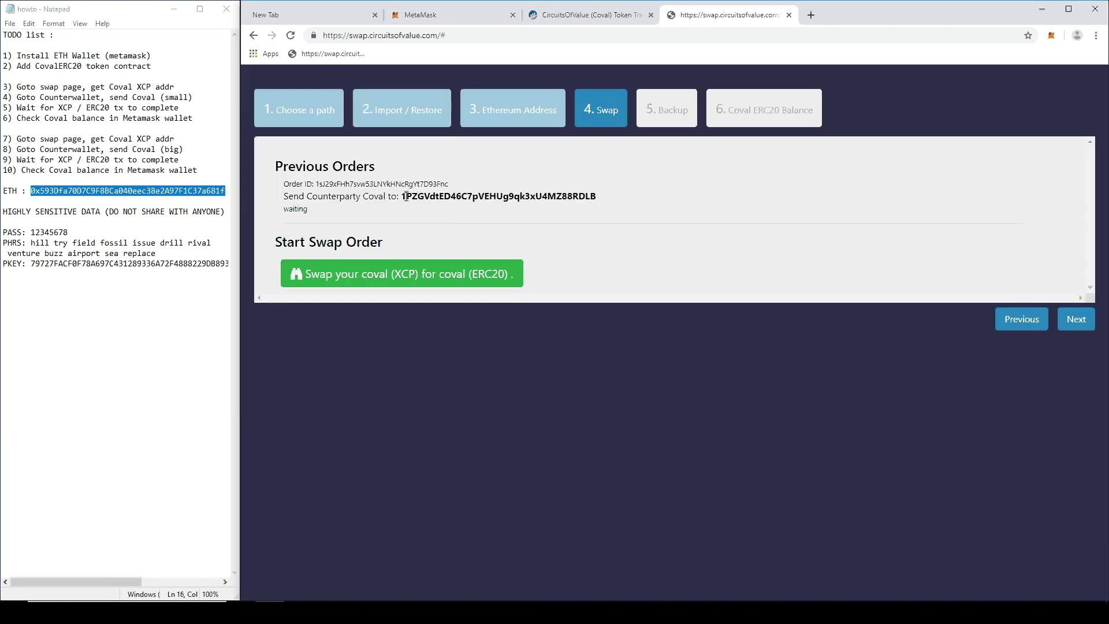
double_click(530, 196)
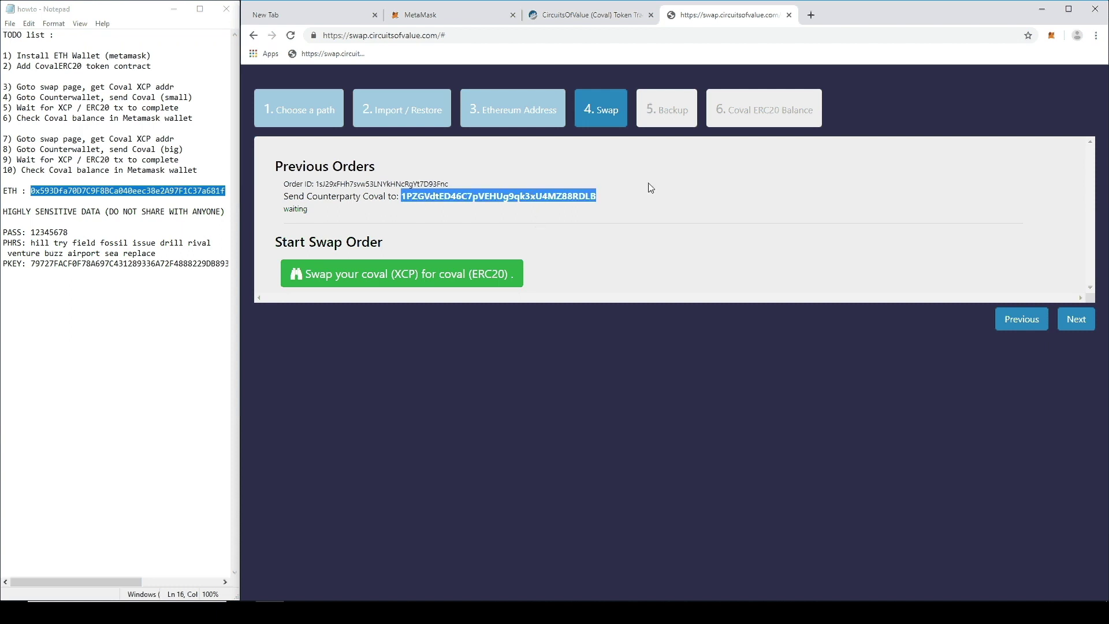
left_click(645, 197)
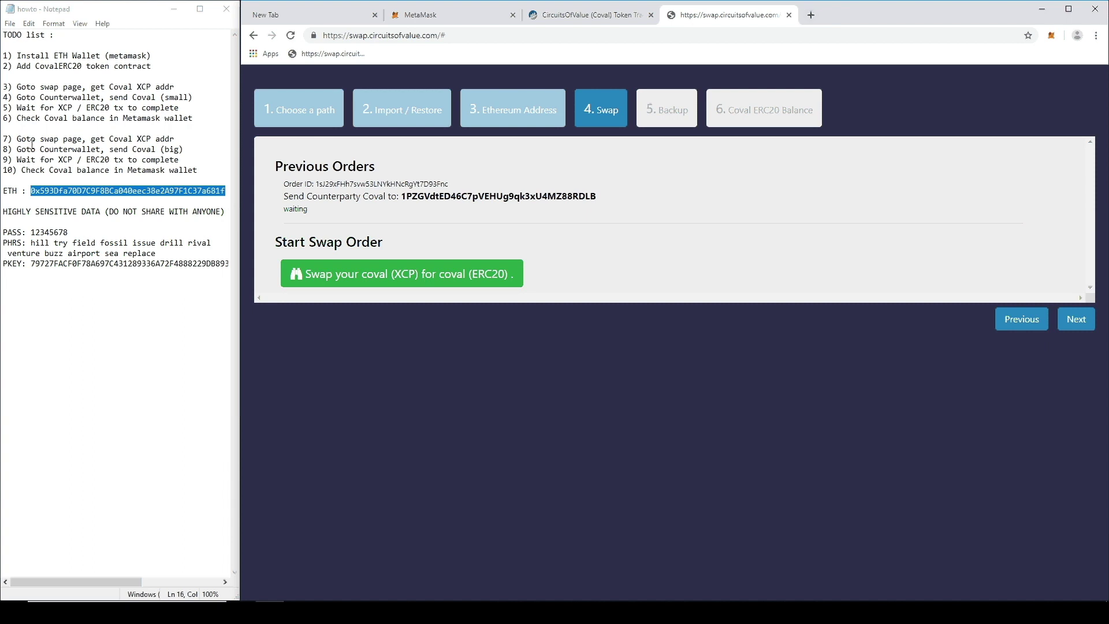
left_click_drag(16, 97, 193, 97)
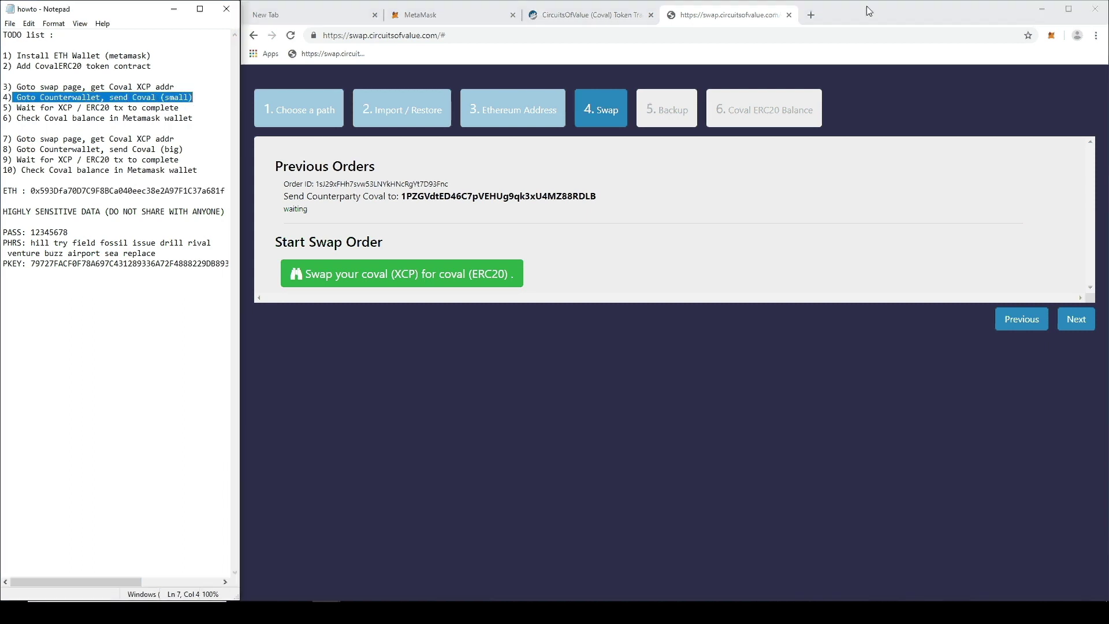
Step: Search for counterwallet in a new tab and pick the CoinDaddy Counterwallet server
left_click(811, 14)
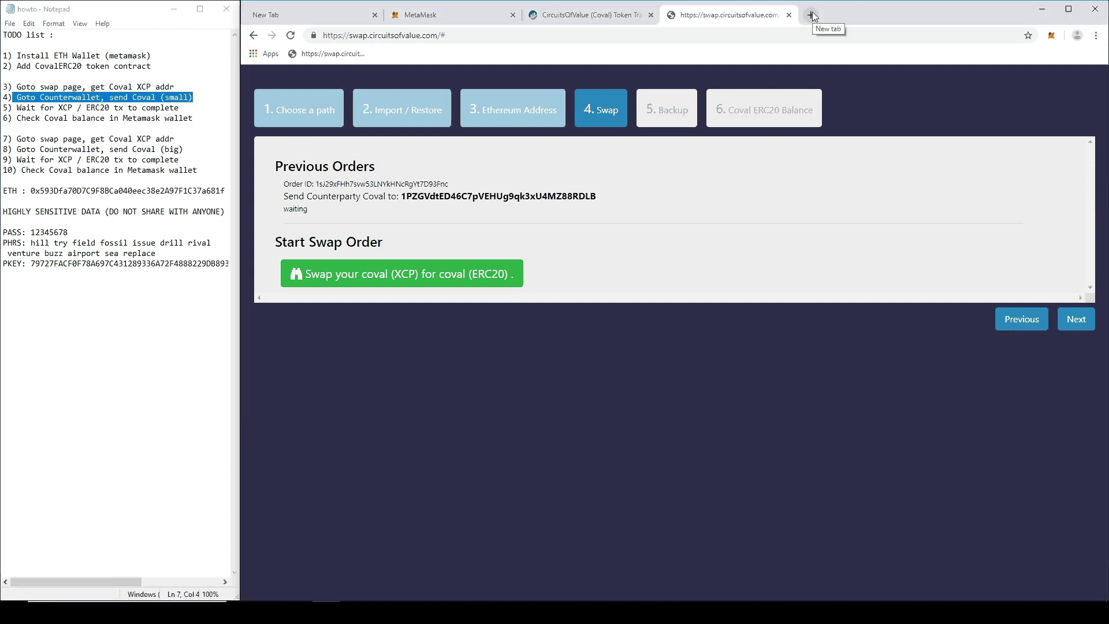
type("counterwallet")
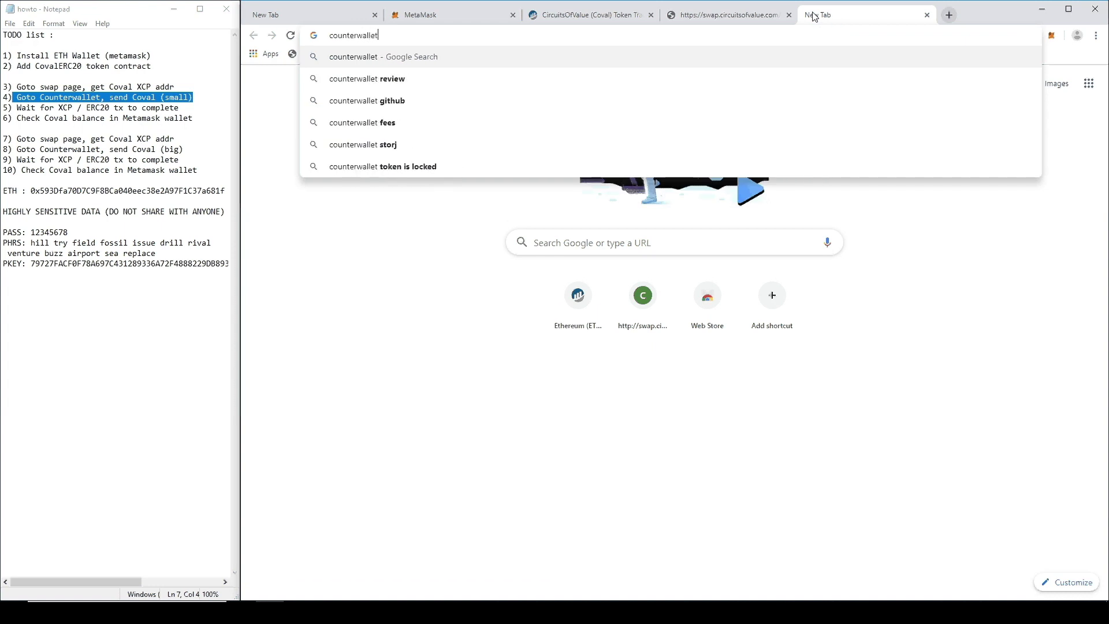
key("Return")
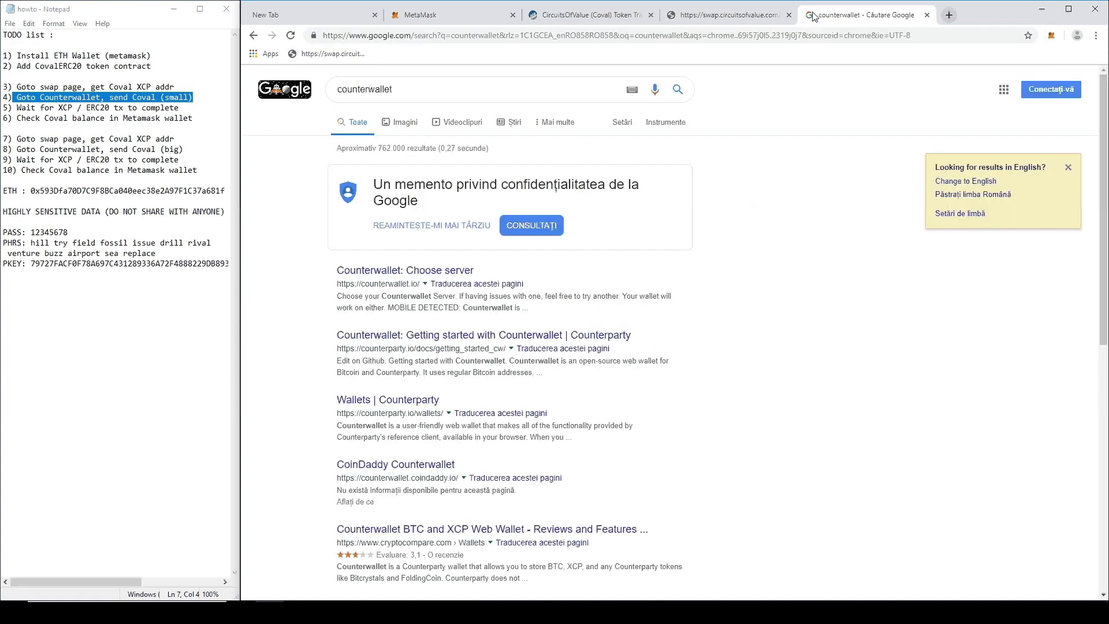
left_click(362, 271)
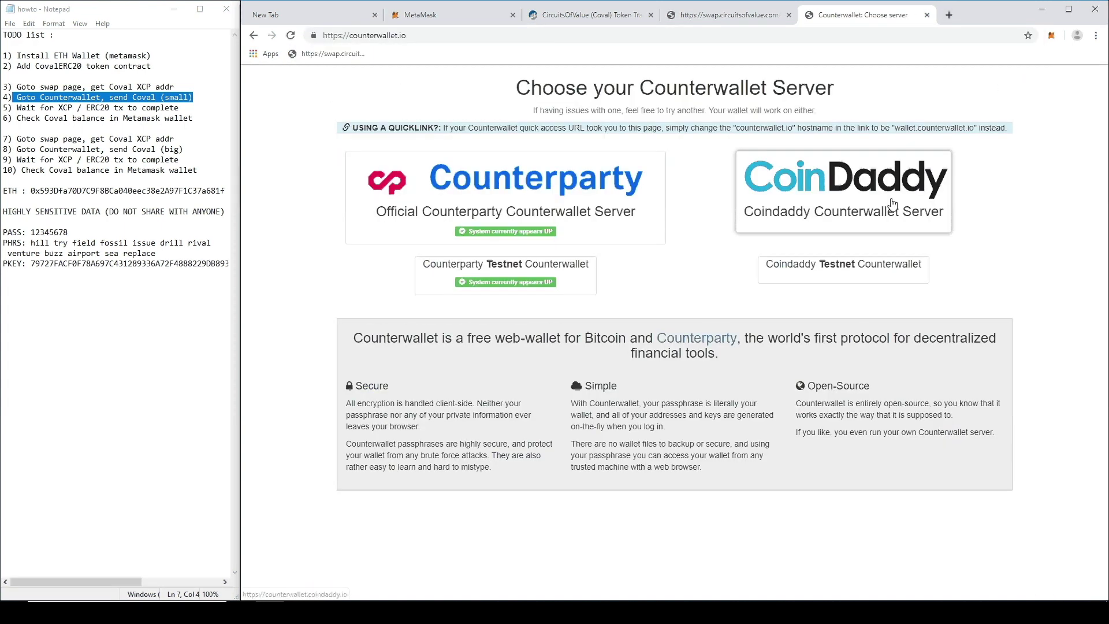
left_click(859, 200)
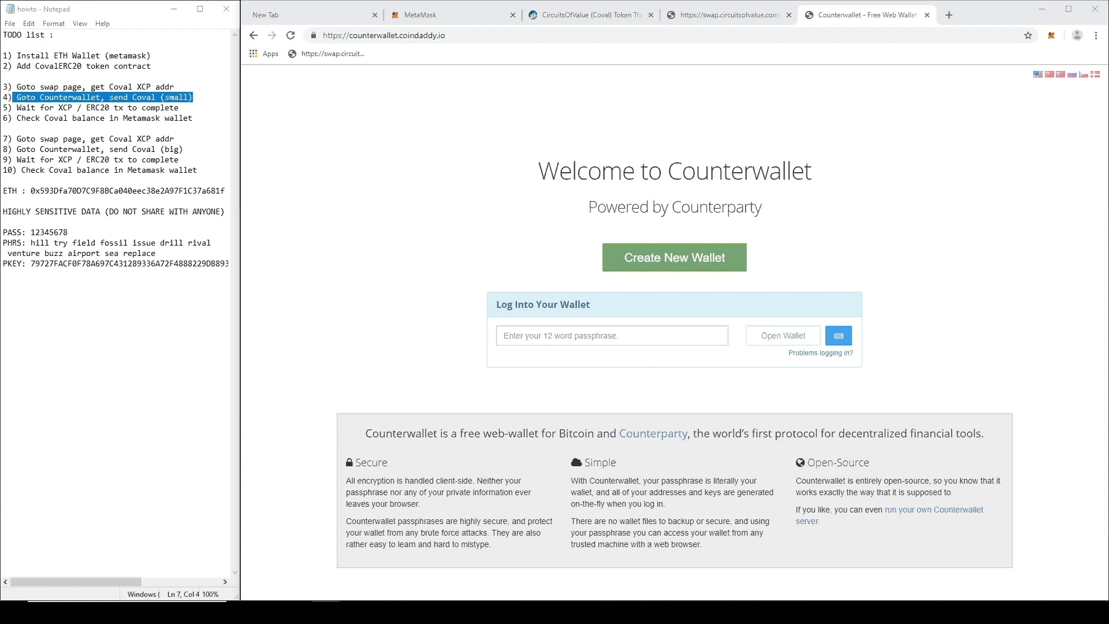
Step: Open the wallet with the pasted passphrase and decline saving the password
left_click(612, 336)
key("ctrl+v")
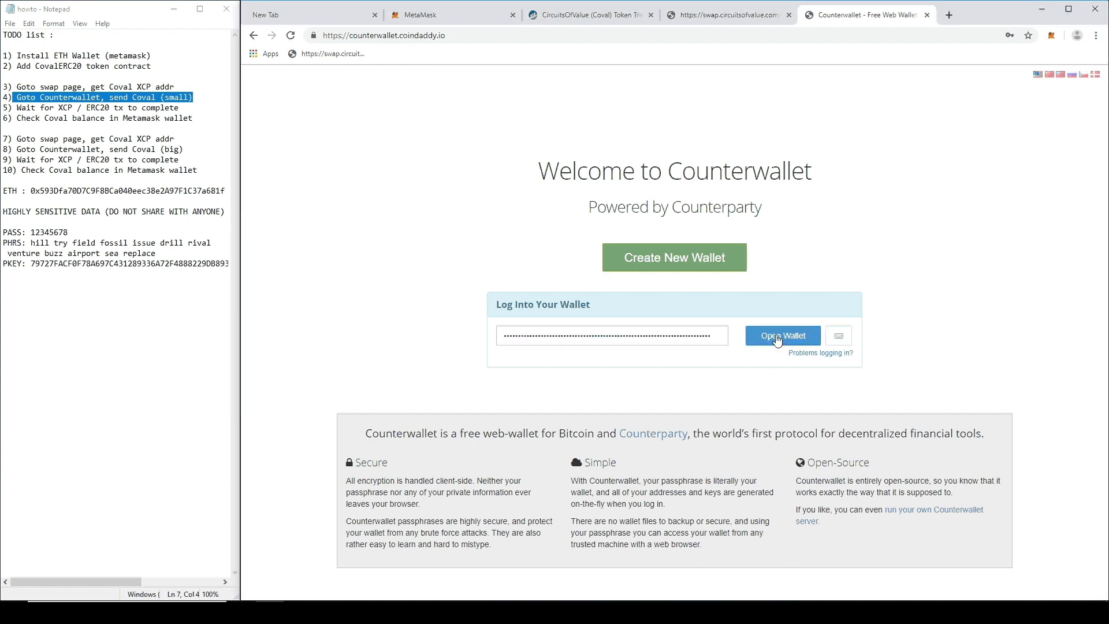
left_click(777, 337)
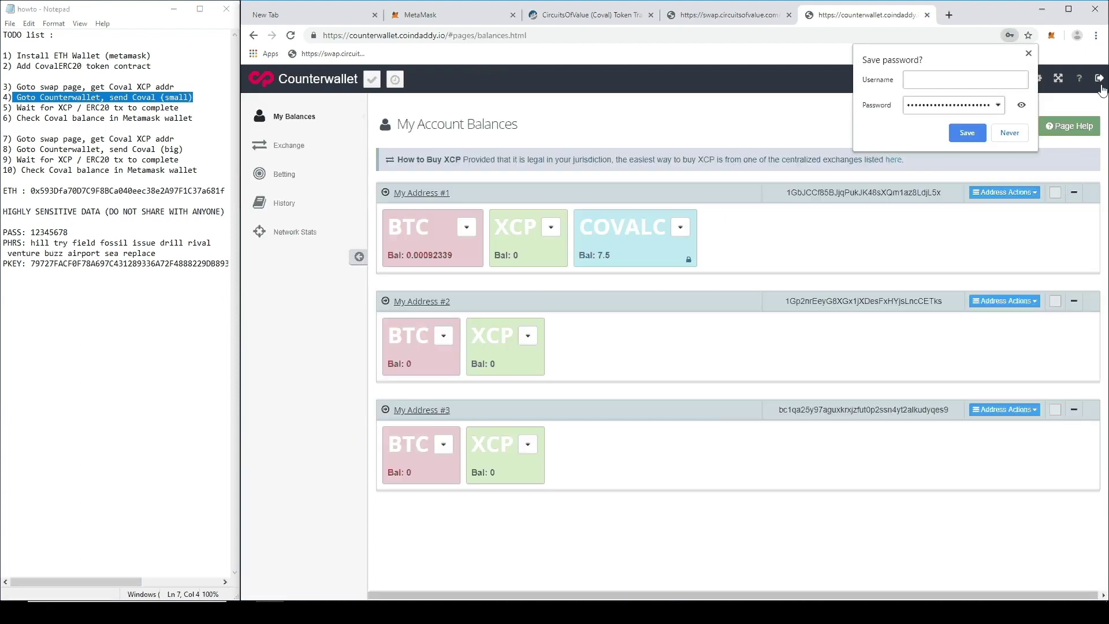
left_click(1009, 132)
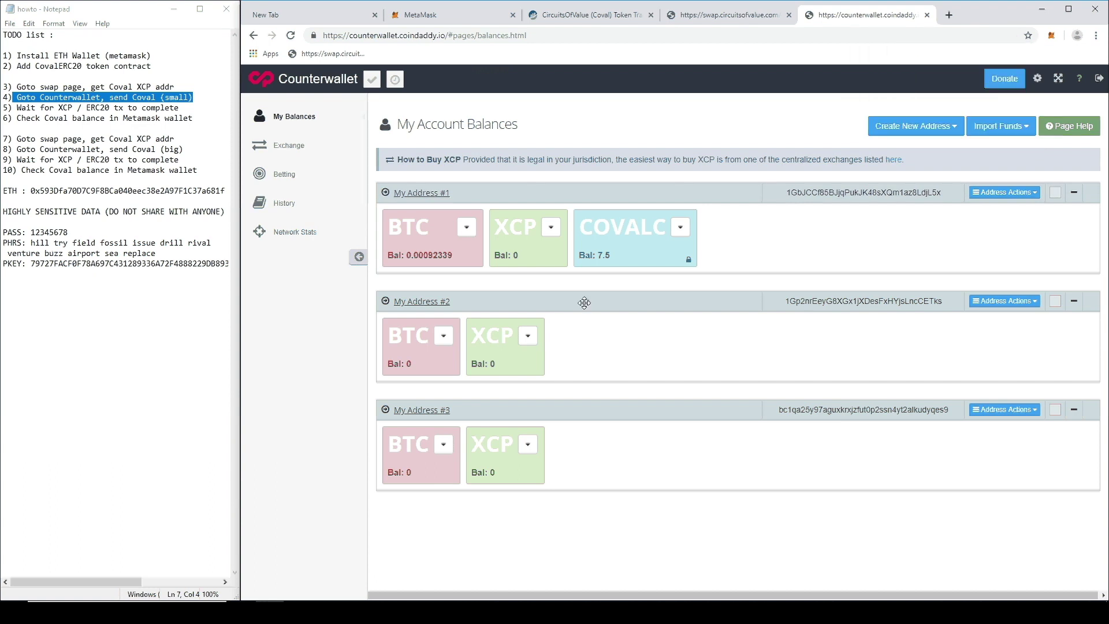
Step: Start a COVALC send with the swap order's deposit address as the destination
left_click(681, 229)
left_click(707, 247)
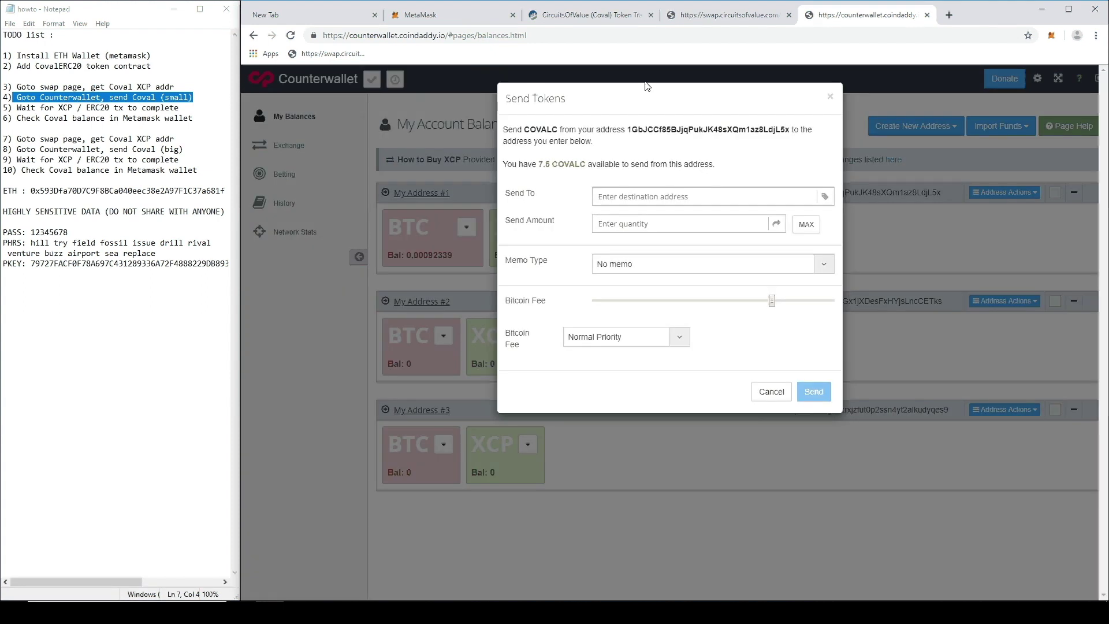
left_click(715, 17)
double_click(459, 197)
key("ctrl+c")
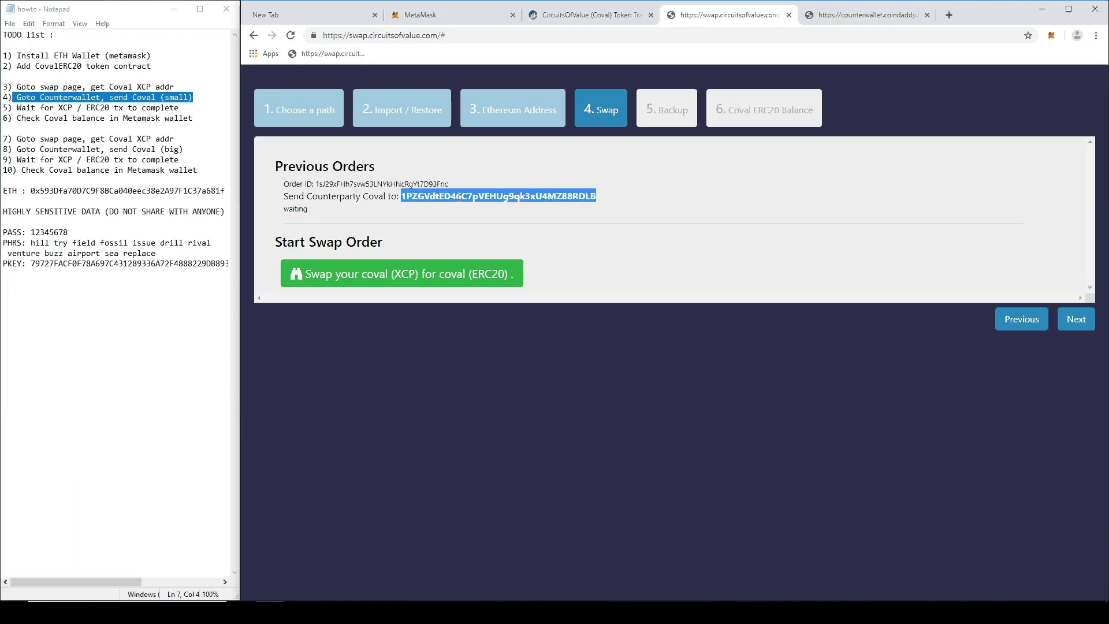
left_click(865, 15)
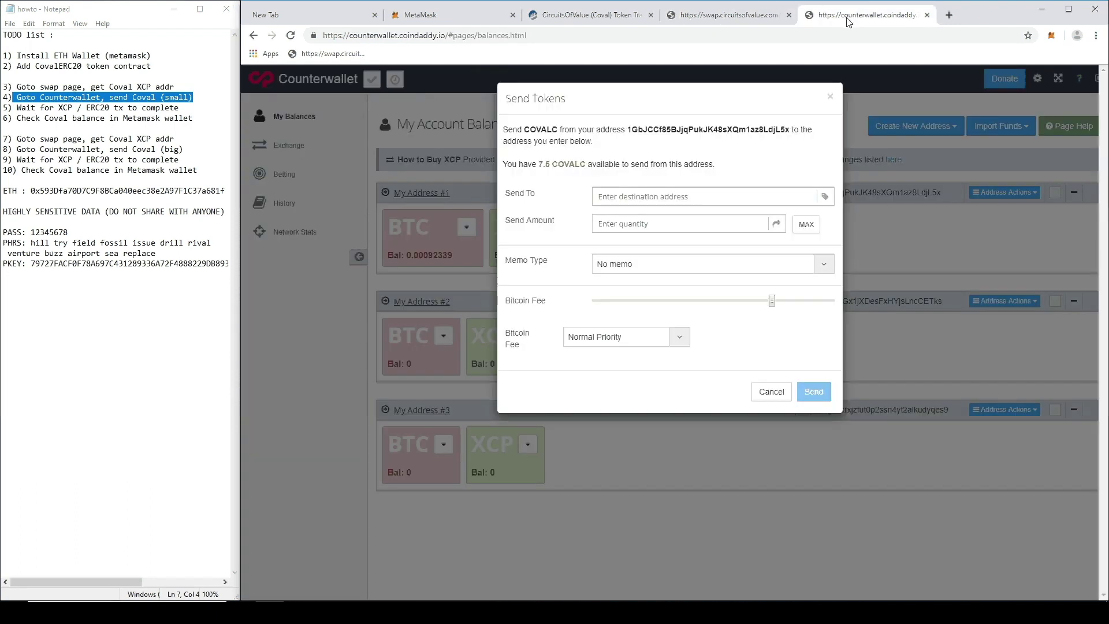
left_click(634, 195)
key("ctrl+v")
Step: Send 0.25 COVALC at the highest Bitcoin fee priority and dismiss the confirmation
left_click(647, 228)
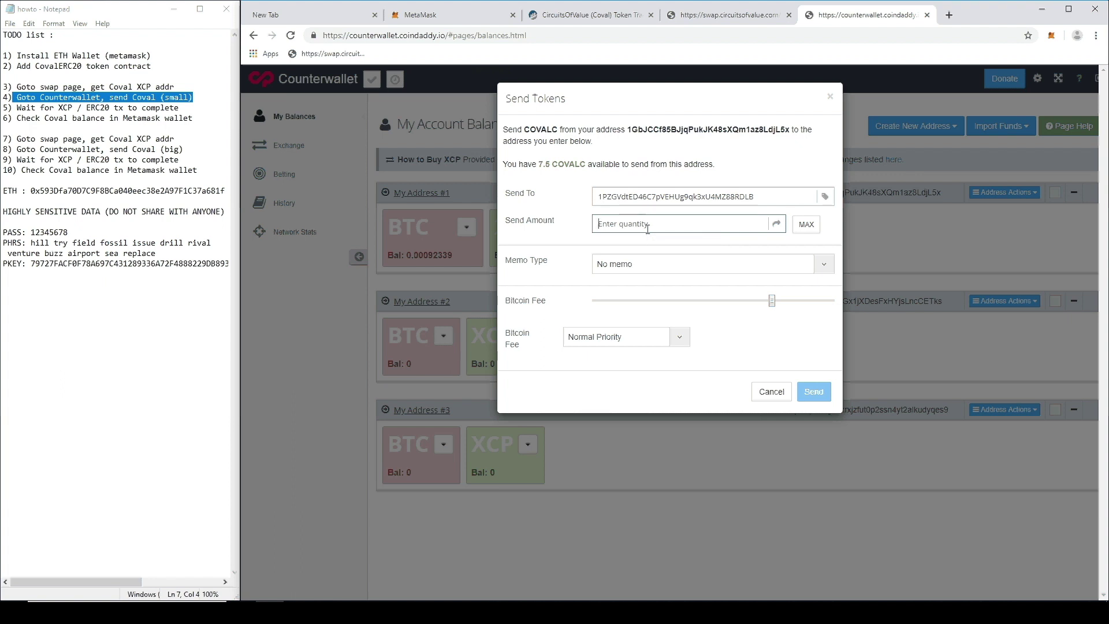
type("0.25")
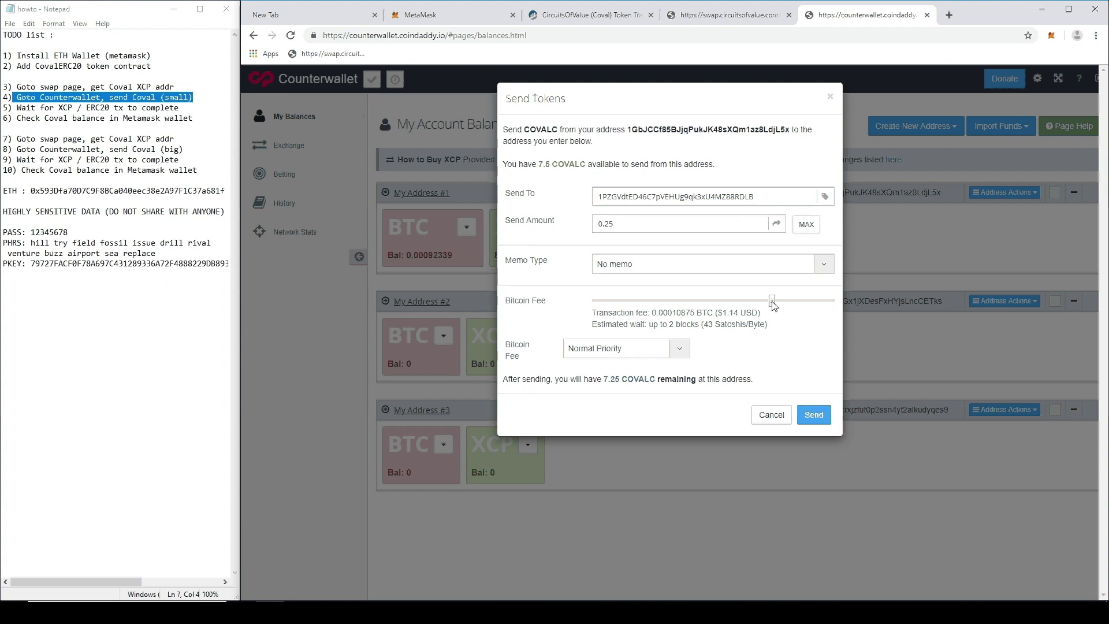
left_click_drag(773, 305, 864, 302)
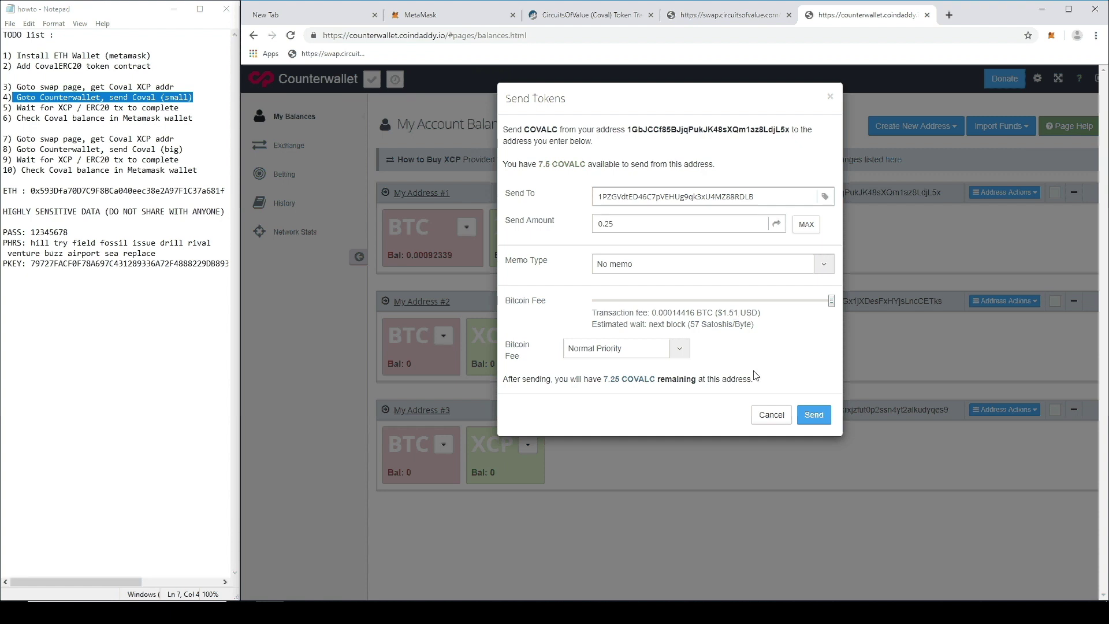
left_click(815, 414)
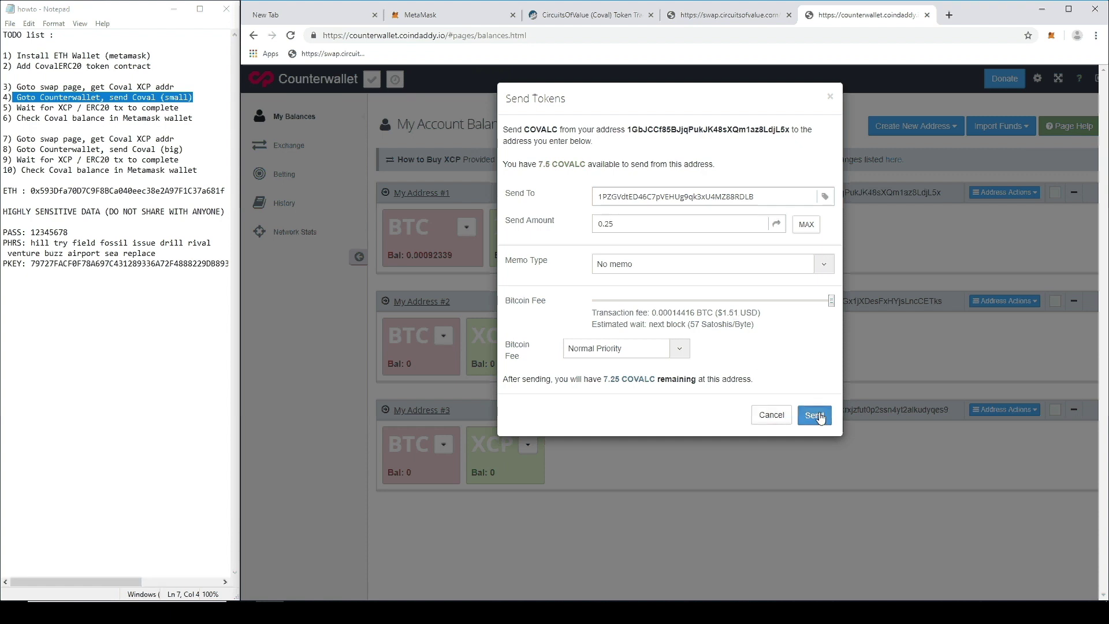
left_click(817, 171)
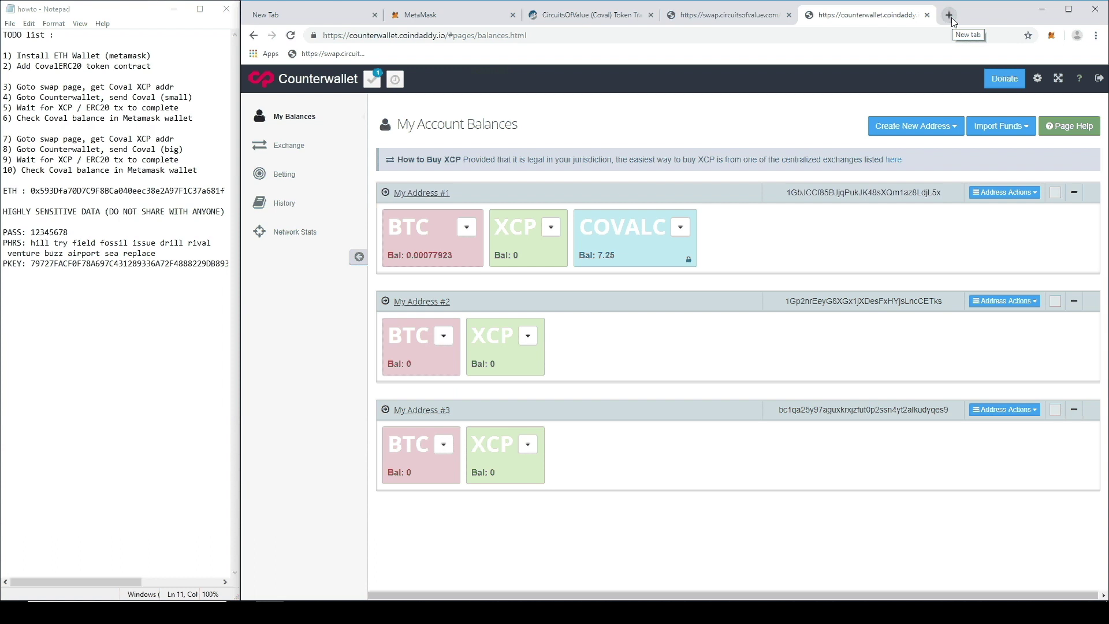
Step: Go to xchain.io in a new tab and search for covalc
left_click(948, 15)
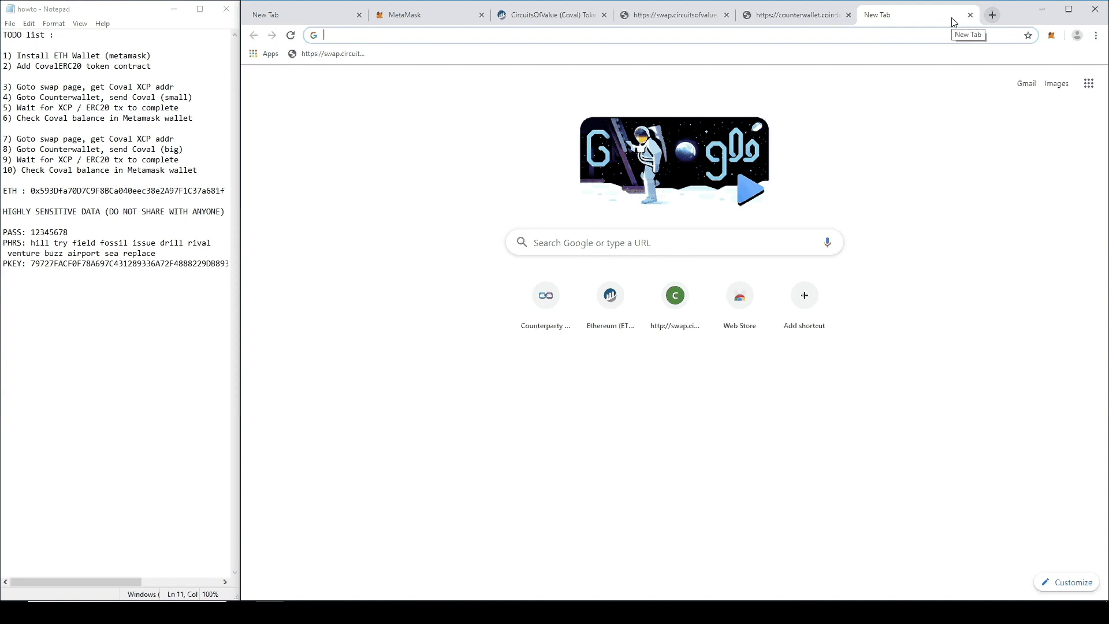
type("xchain.io")
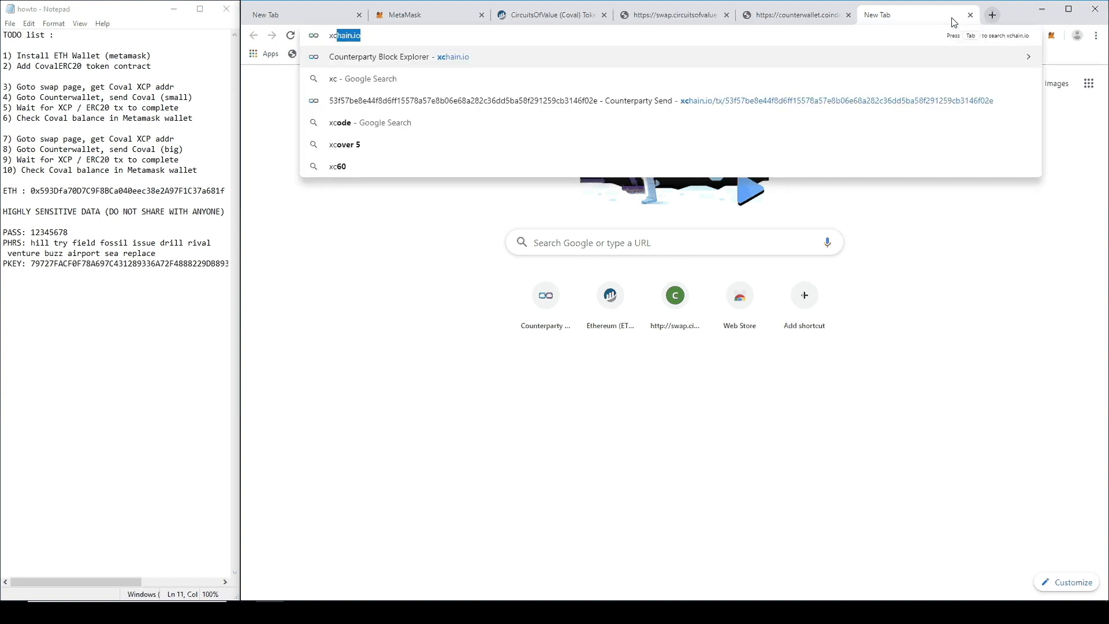
key("Return")
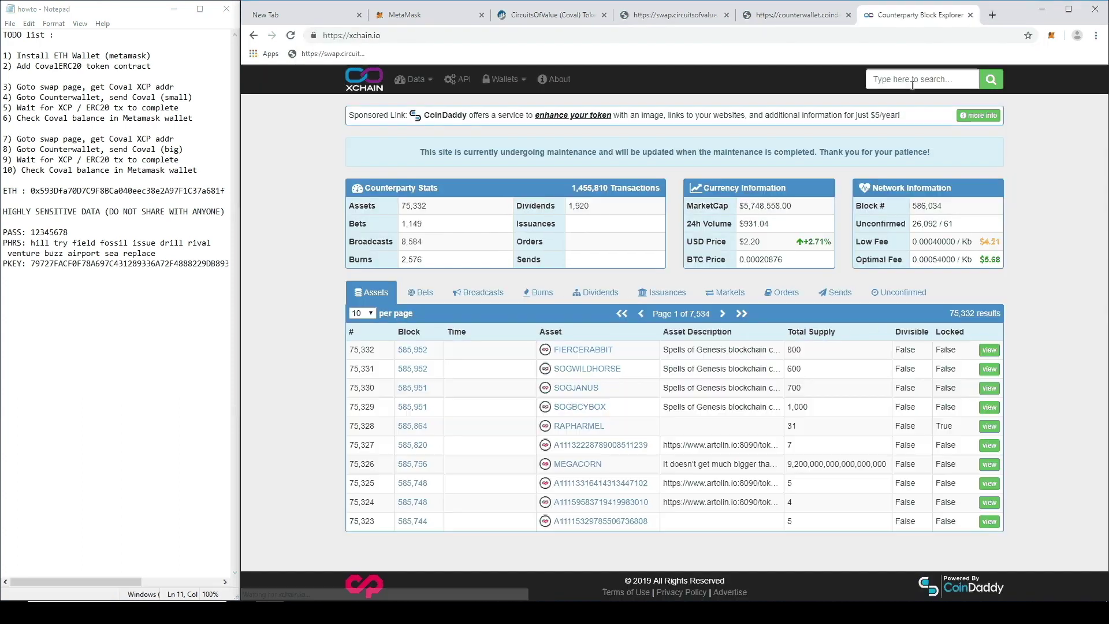
left_click(913, 80)
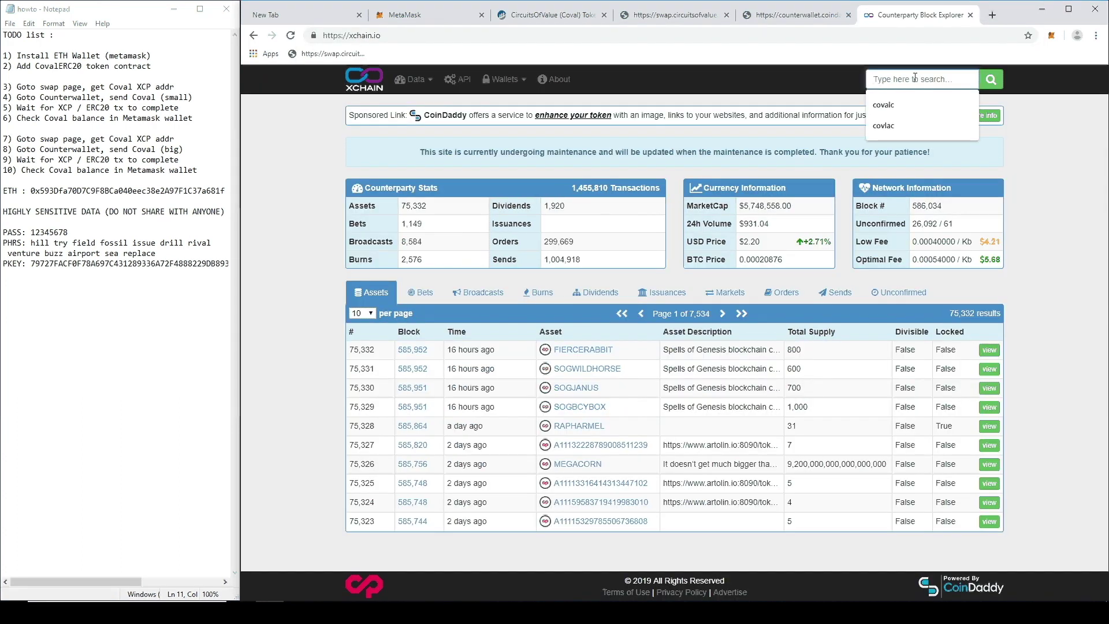
type("coval")
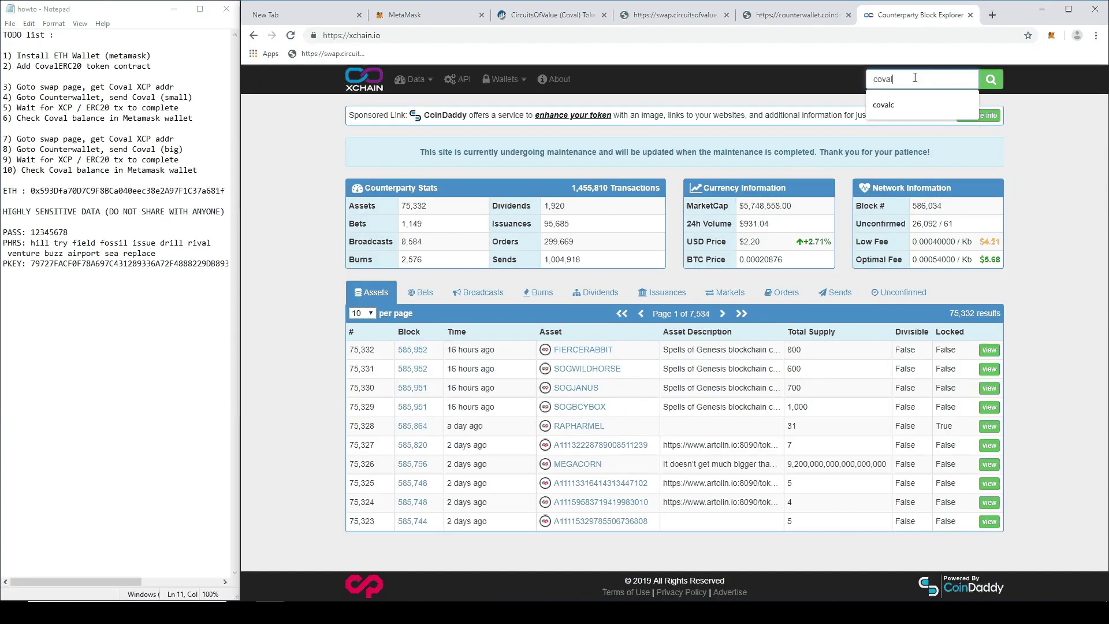
type("c")
left_click(989, 79)
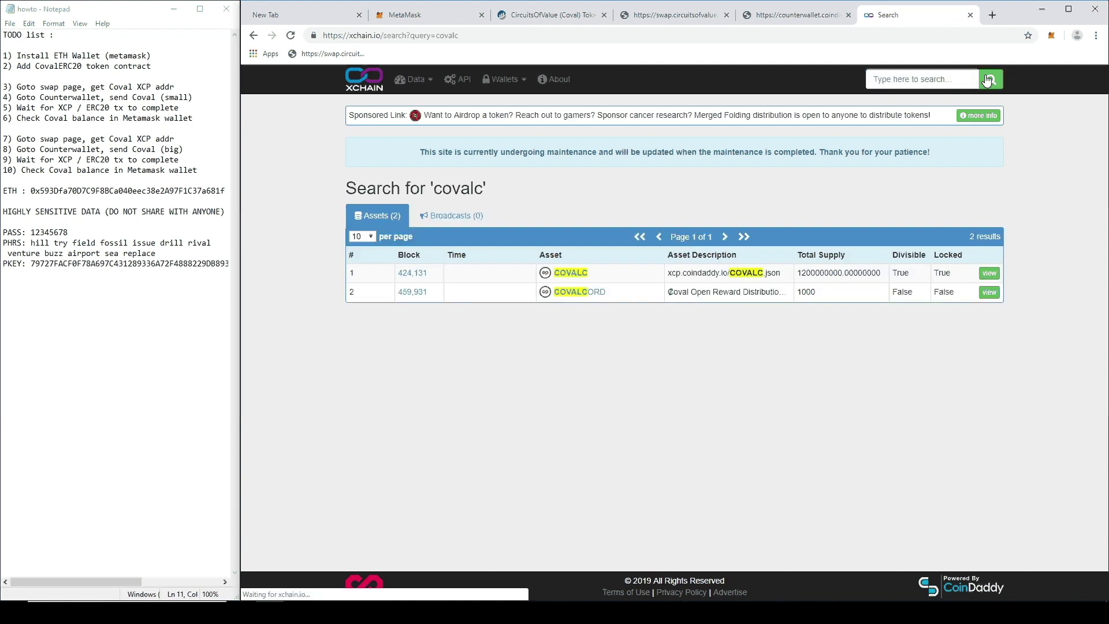
Step: Open the COVALC asset, check Unconfirmed, and view Sends showing the 0.25000000 send
left_click(576, 279)
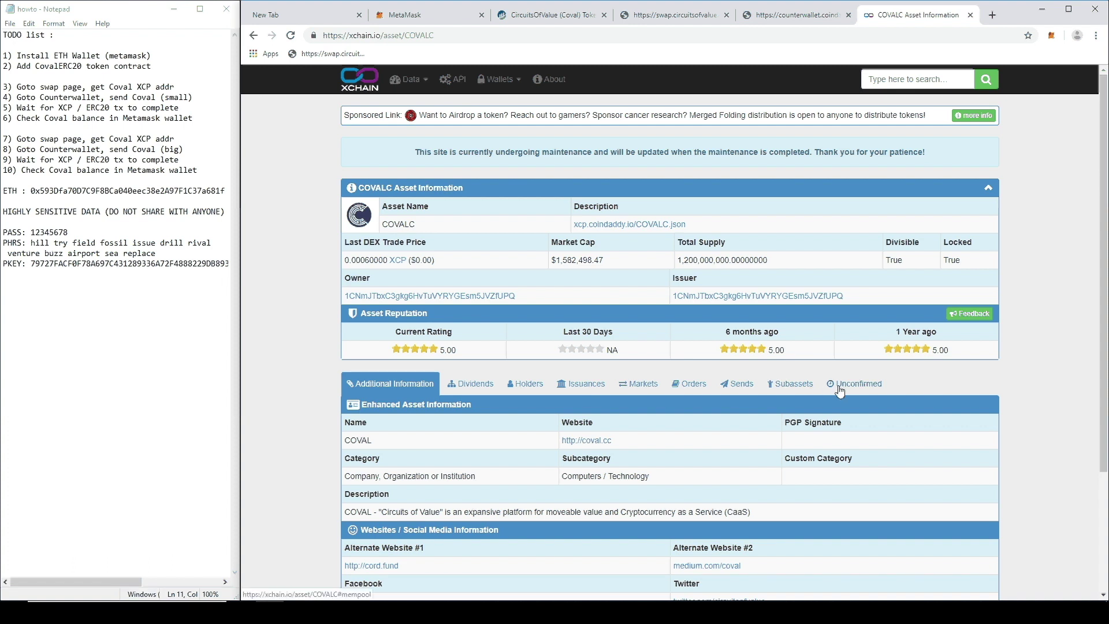
left_click(839, 384)
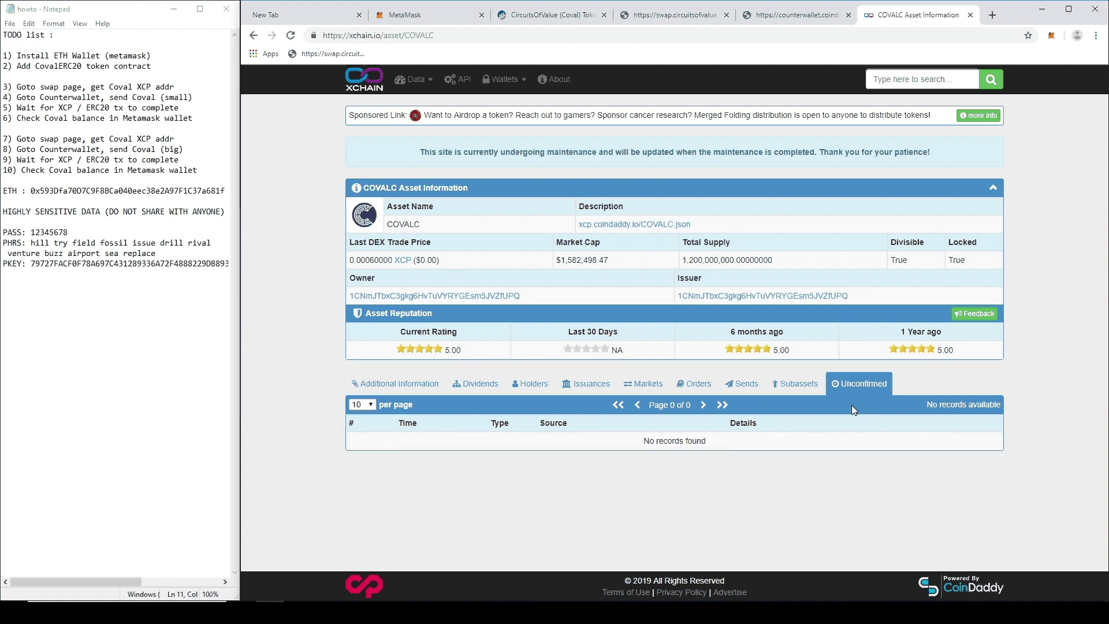
left_click(746, 388)
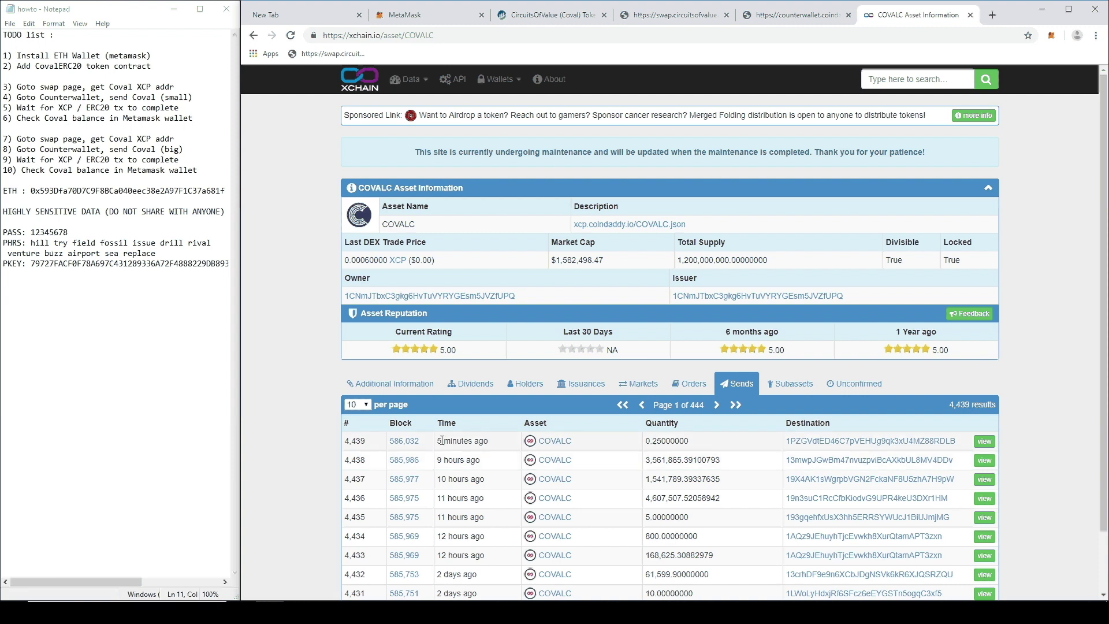
left_click_drag(702, 443, 647, 448)
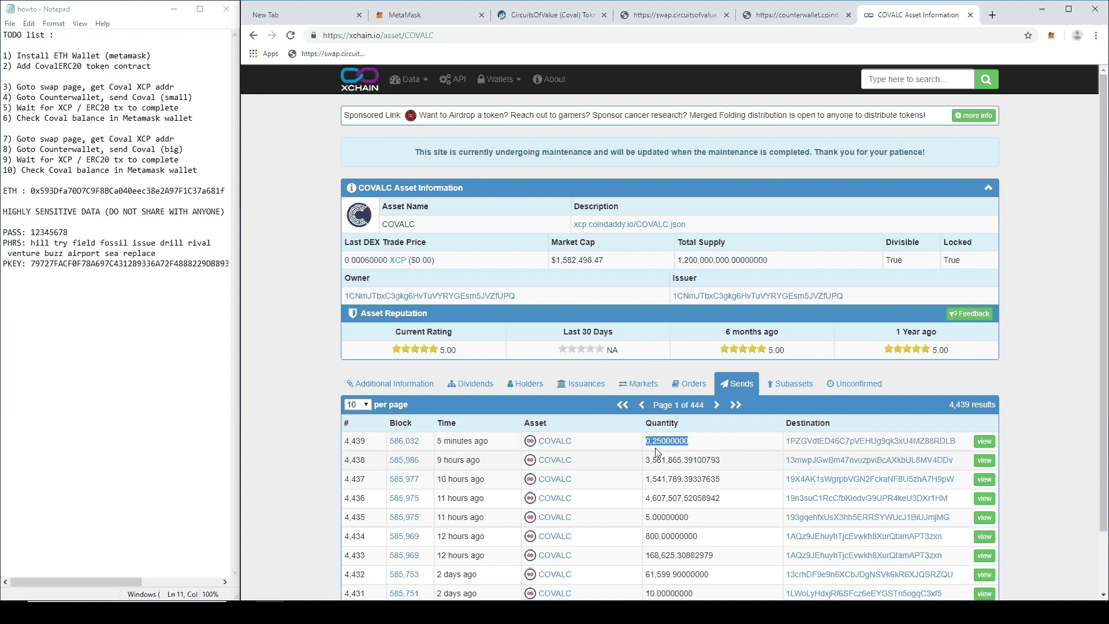
left_click(723, 448)
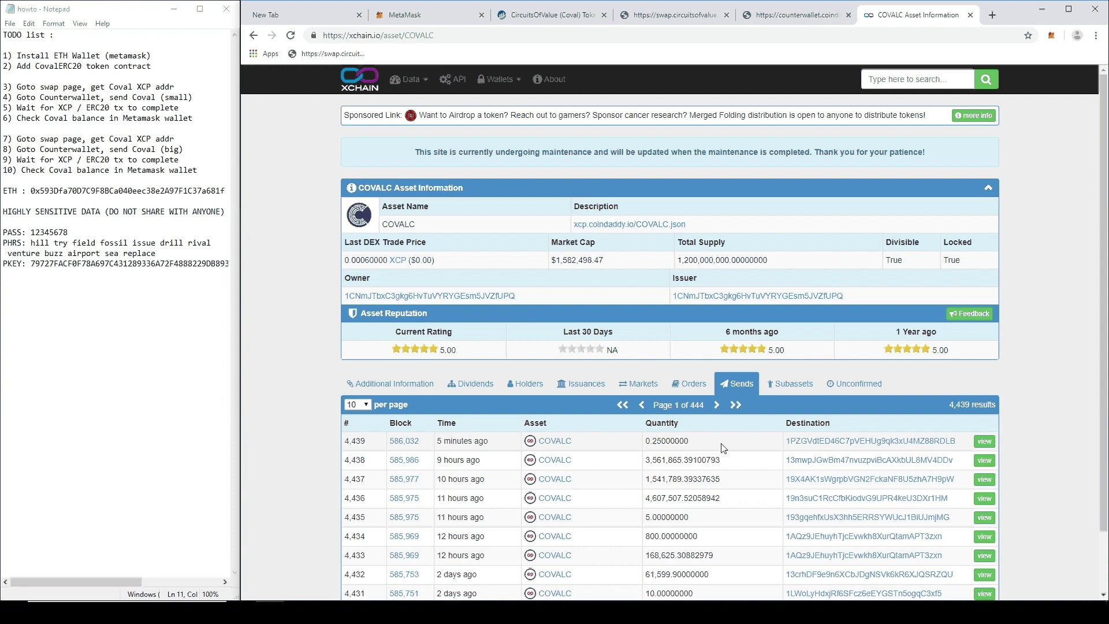
Step: Go to Etherscan and open the CircuitsOfValue (Coval) token page via a 'coval' search
left_click(992, 17)
type("ether")
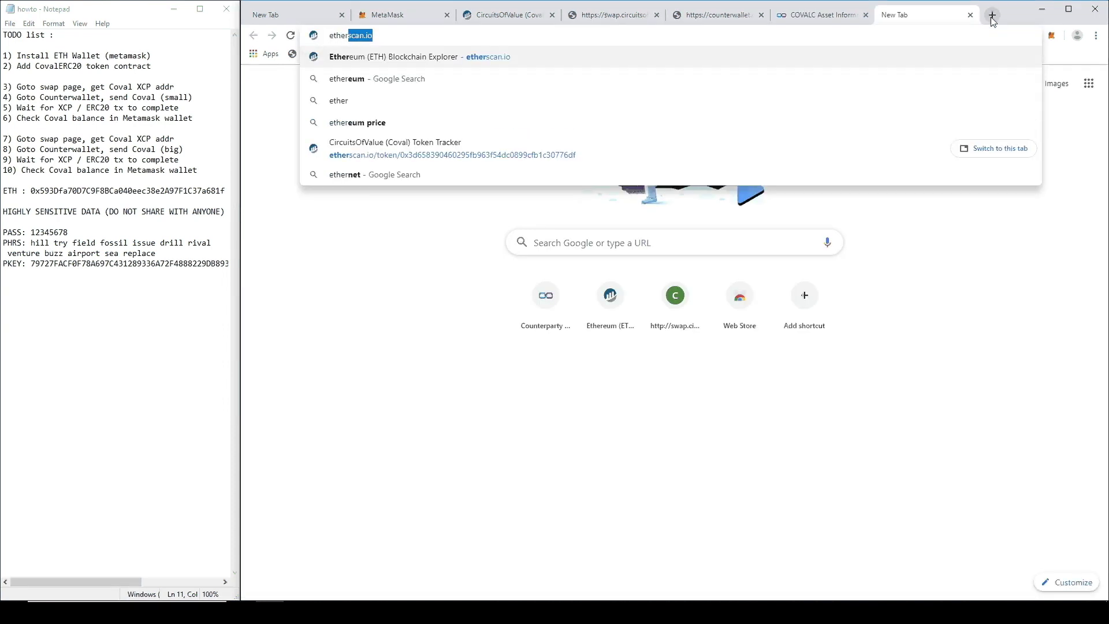
key("Return")
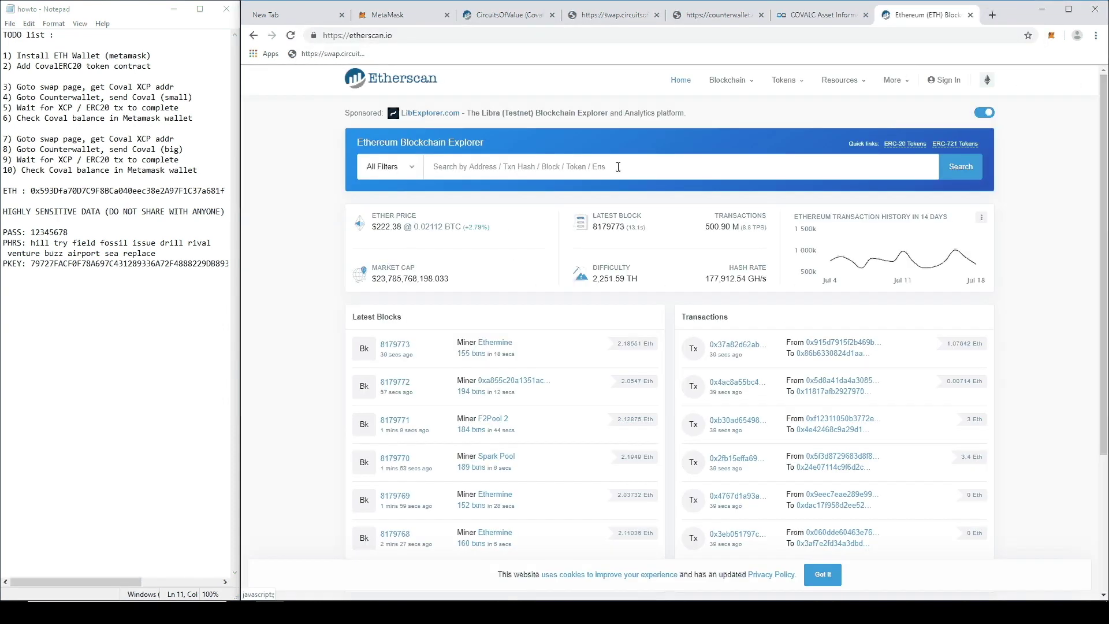
left_click(646, 173)
type("coval")
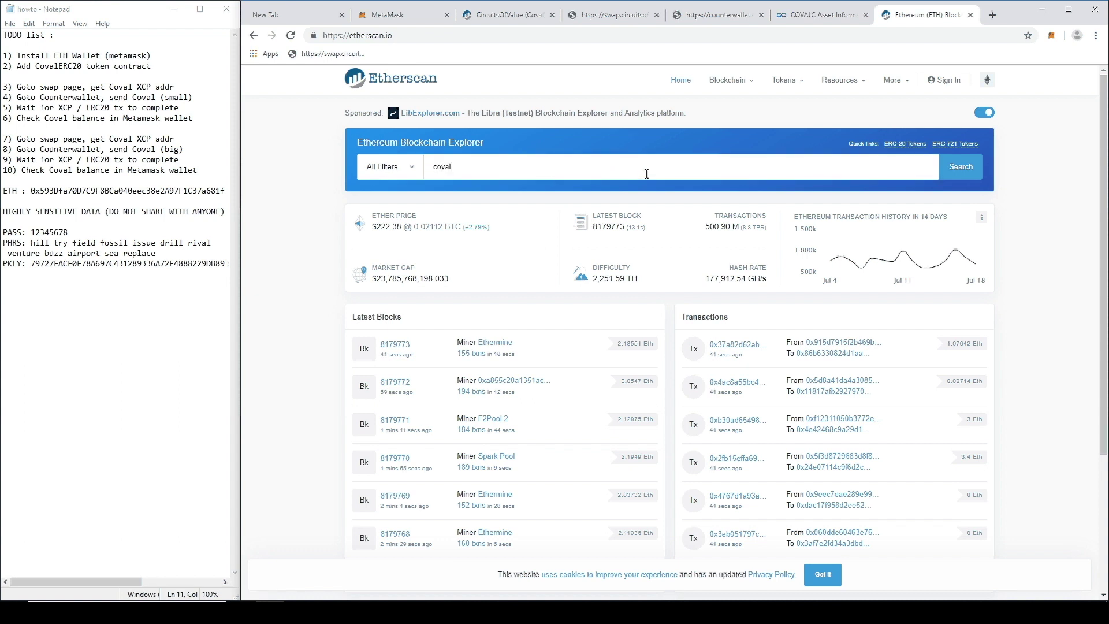
scroll(574, 272, "down", 5)
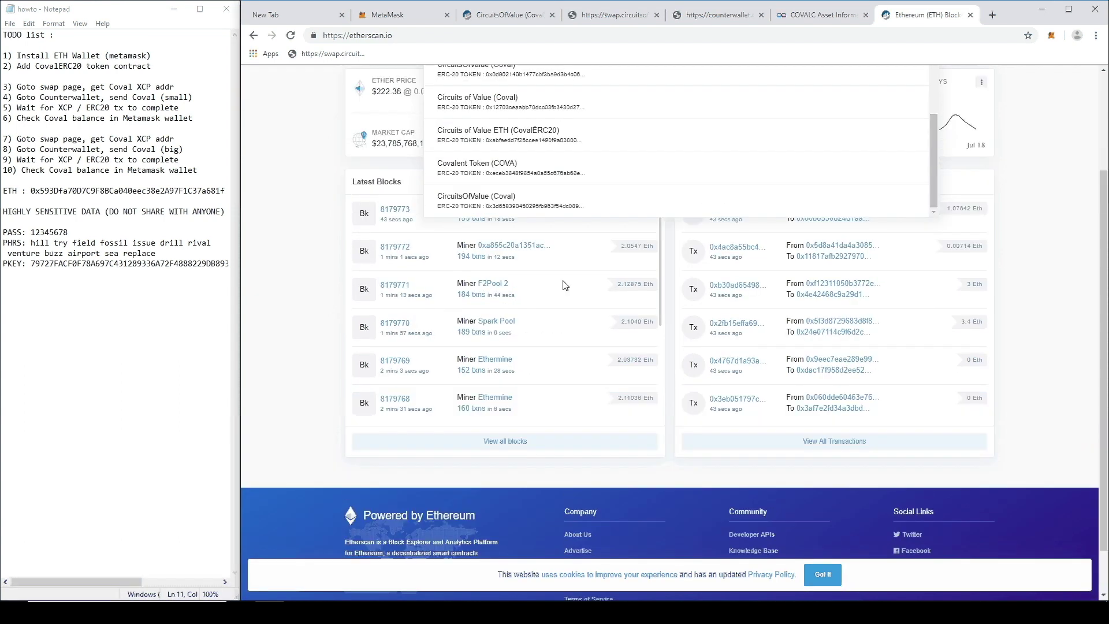
left_click(551, 211)
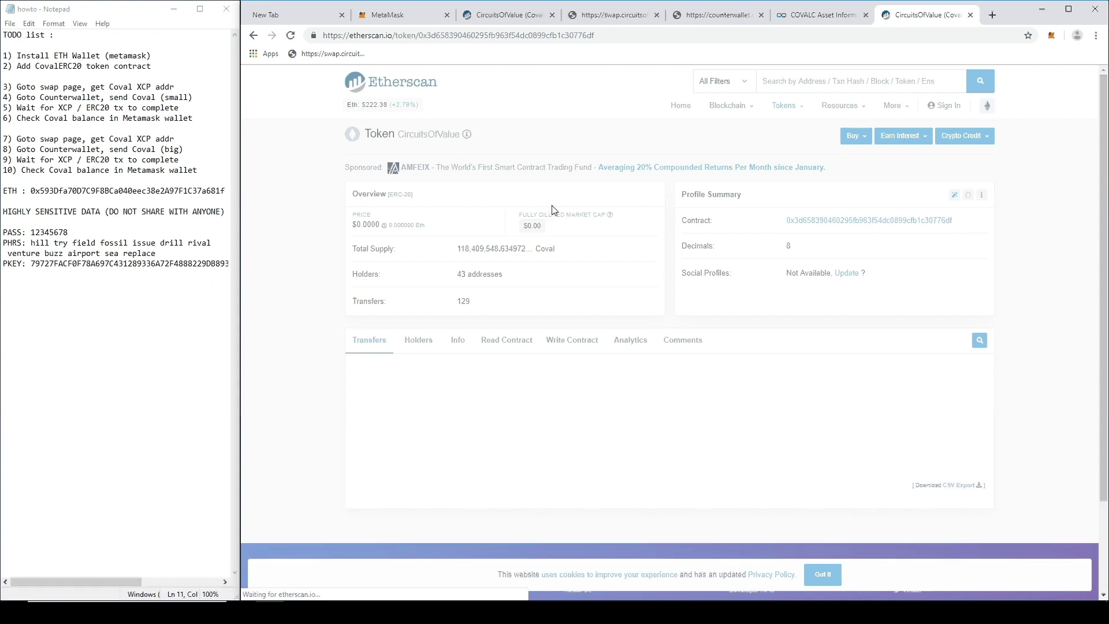
Step: Verify the latest 0.25 Coval transfer reached the wallet address and mark the wait step in the notes
left_click_drag(908, 424, 859, 428)
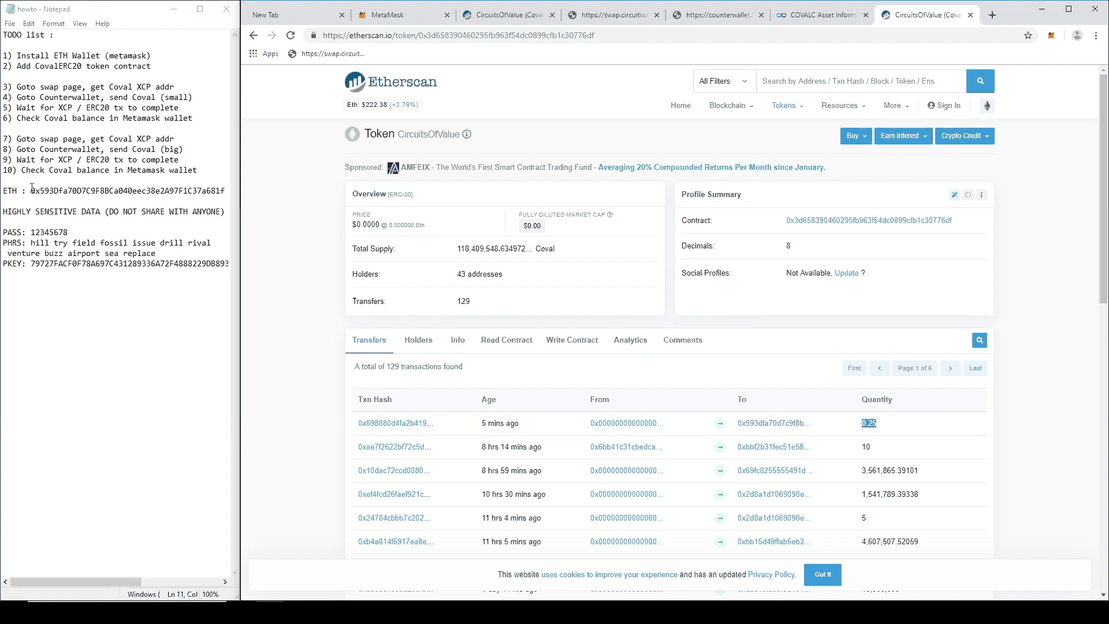
left_click_drag(31, 191, 77, 191)
key("alt+Tab")
left_click_drag(179, 108, 17, 108)
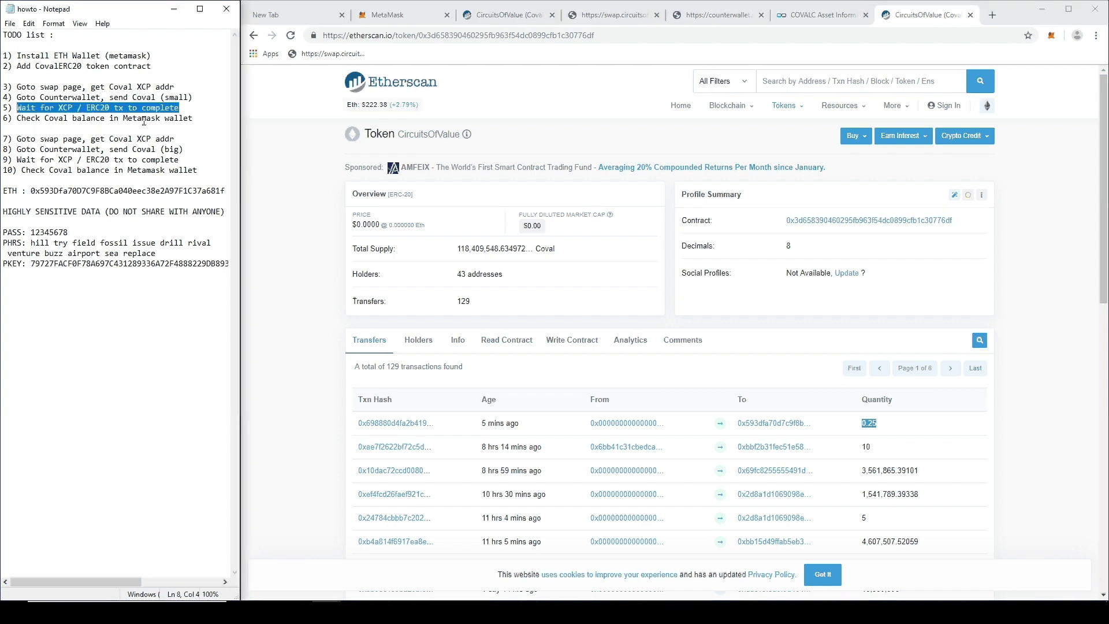
key("alt+Tab")
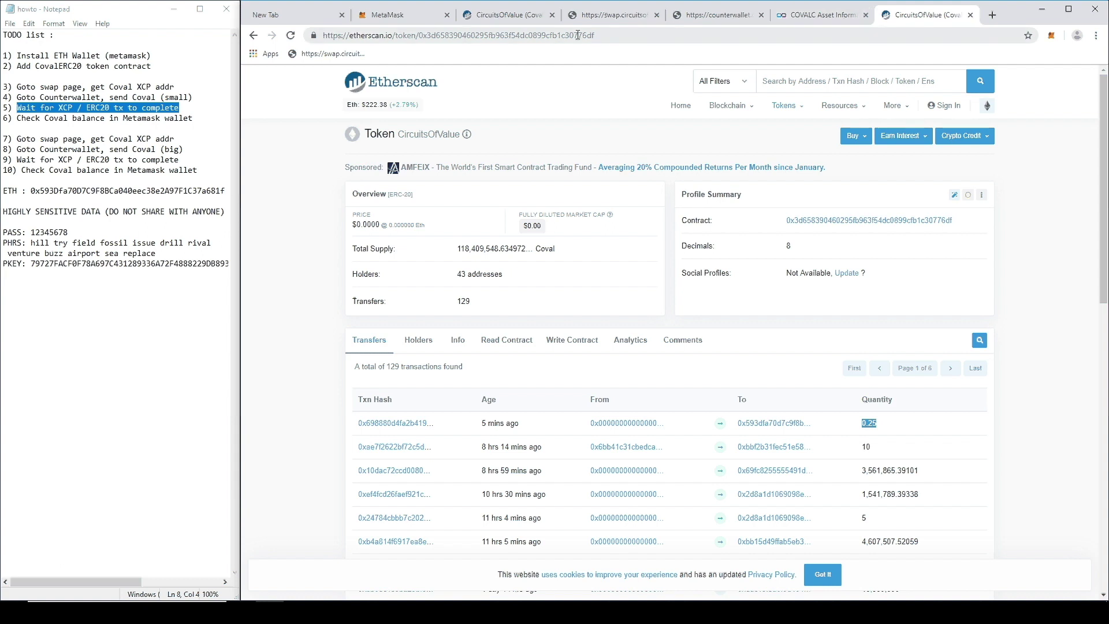
Step: Reload MetaMask to show the .250 Coval balance, and mark TODO steps 7 to 10
left_click(392, 17)
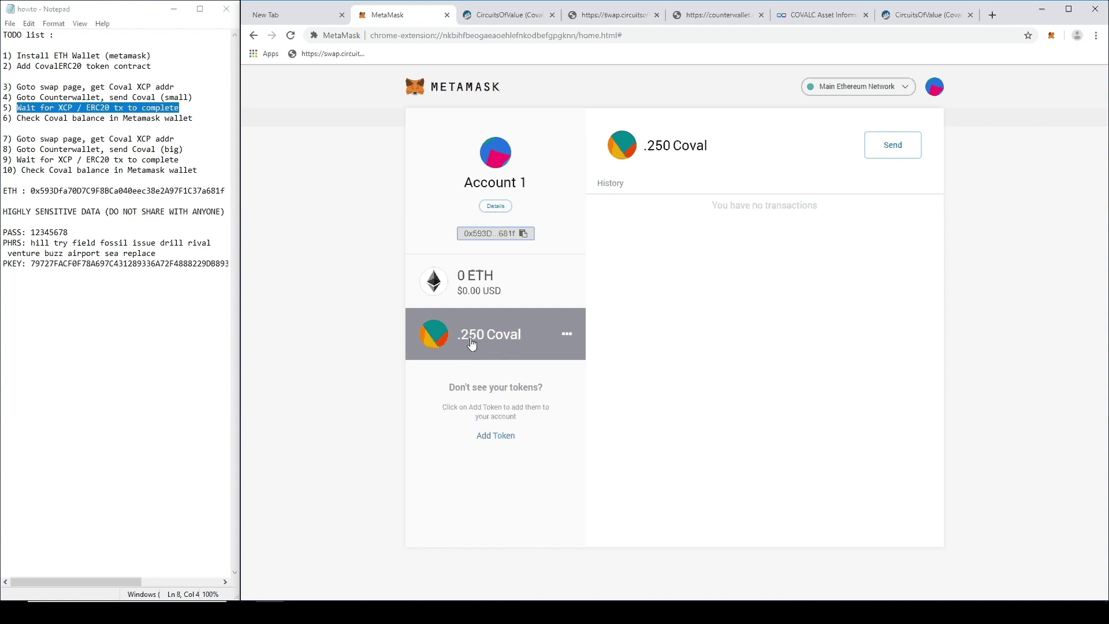
left_click(290, 35)
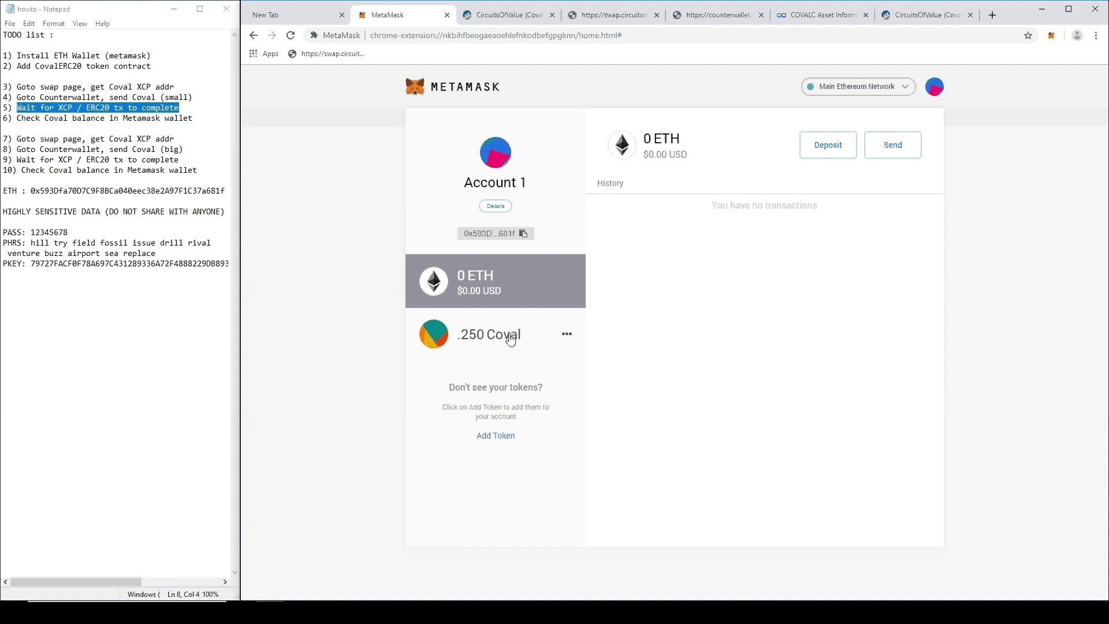
left_click_drag(198, 170, 2, 139)
left_click(835, 217)
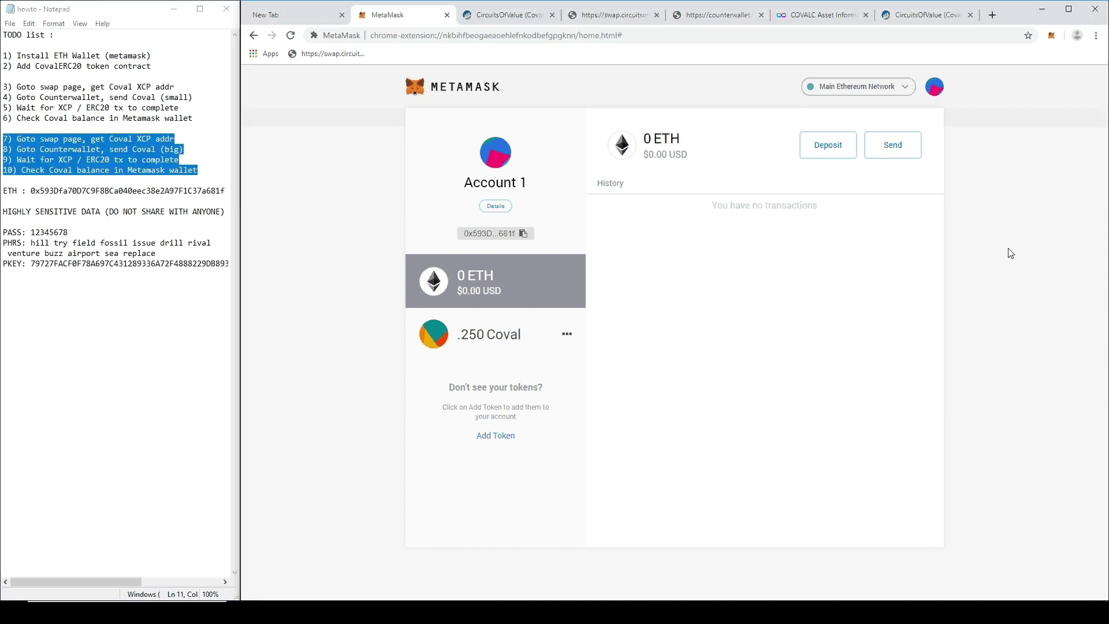
Step: Close and reopen Chrome, then load swap.circuitsofvalue.com from the bookmark
left_click(1095, 11)
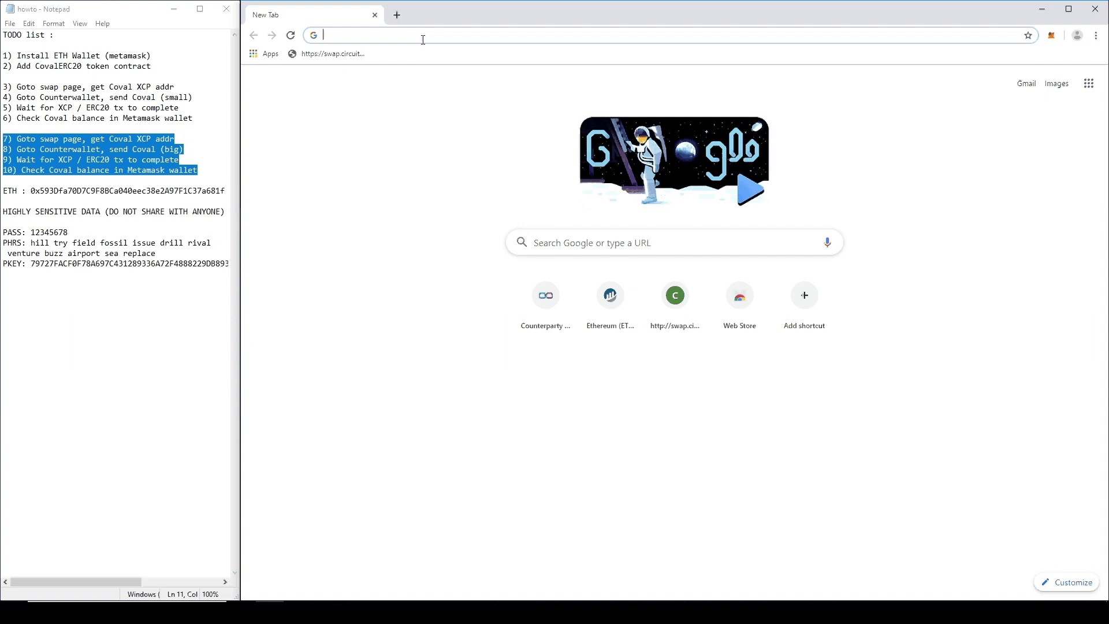
left_click(143, 147)
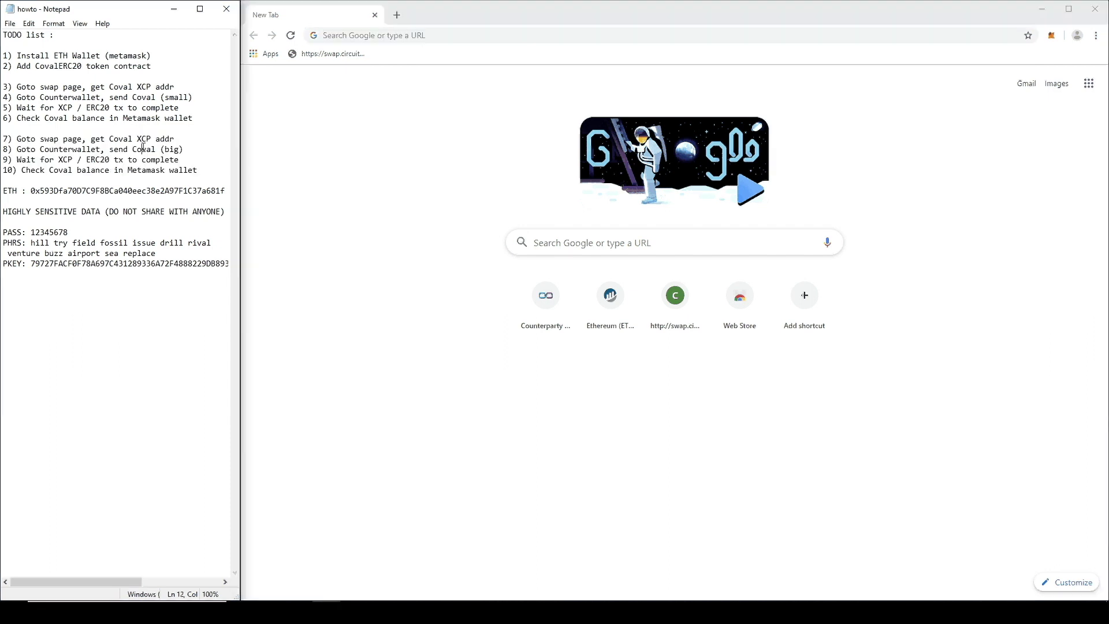
left_click(442, 38)
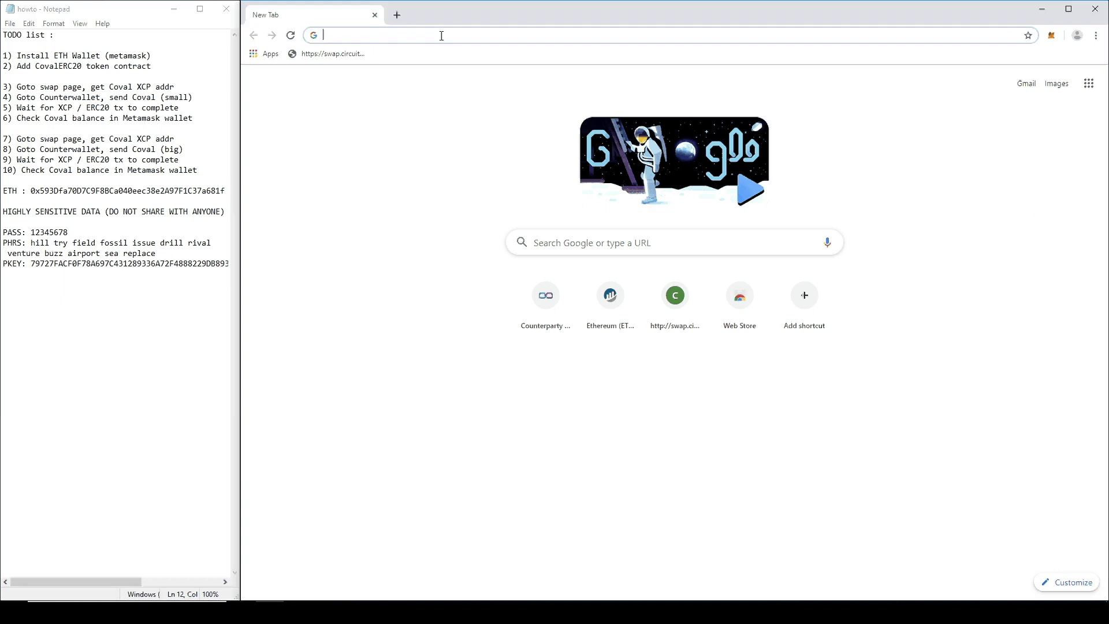
left_click(332, 58)
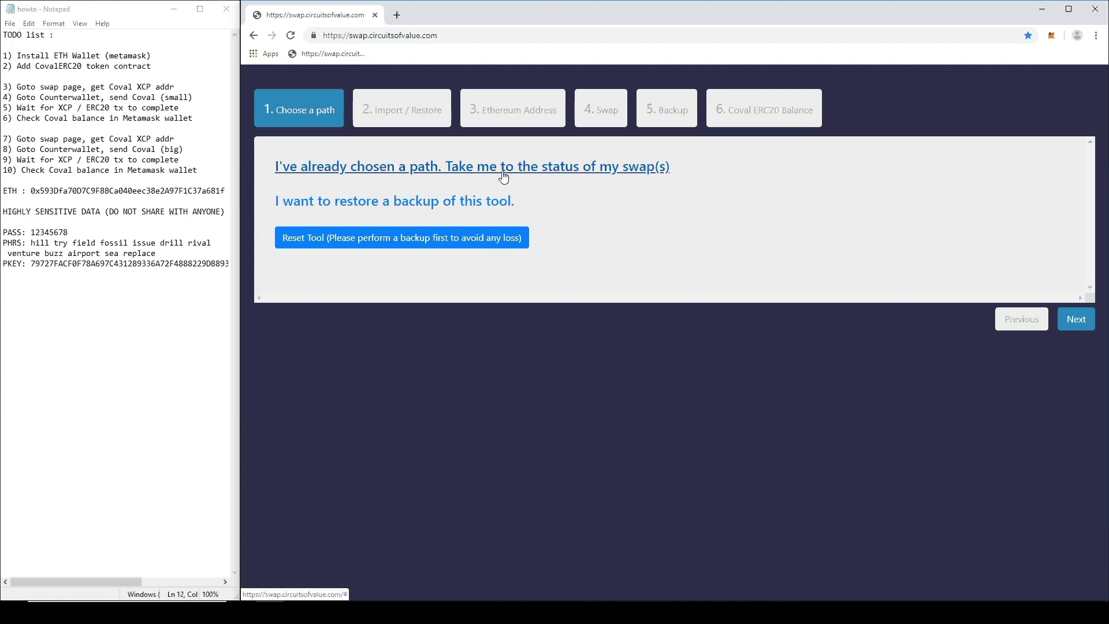
Step: Check the status of existing swaps and the earlier swap's deposit address
left_click(606, 176)
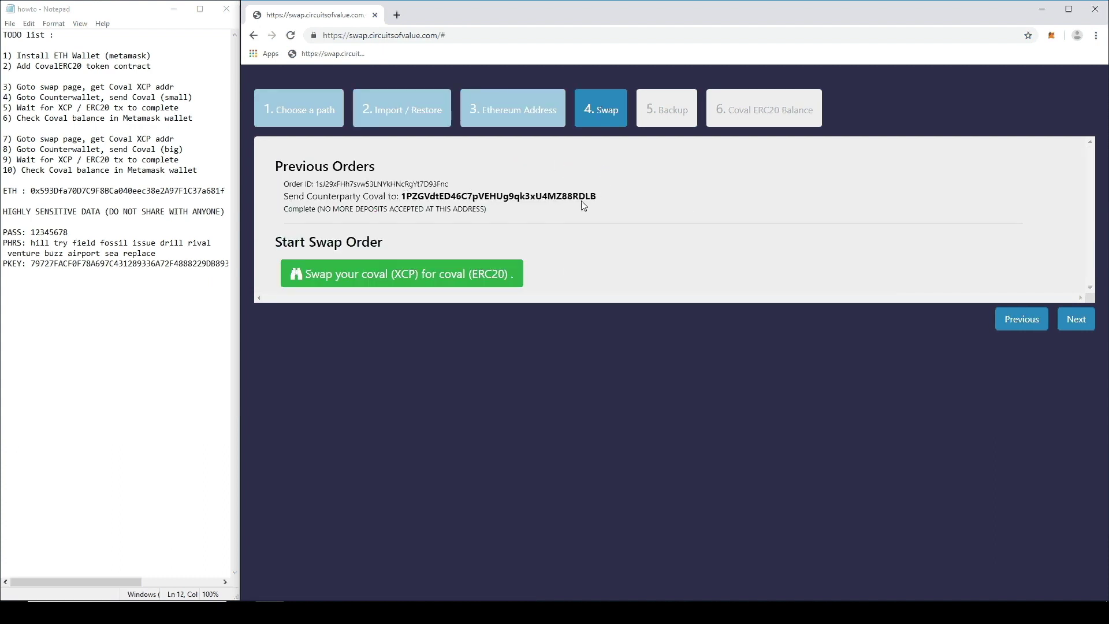
double_click(474, 197)
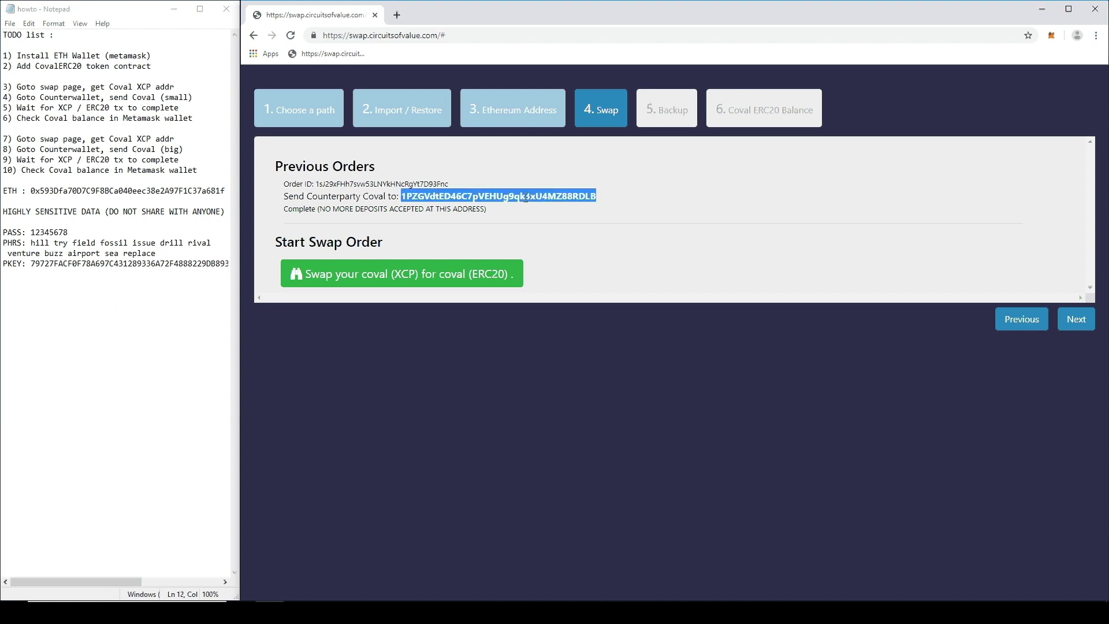
left_click_drag(324, 209, 465, 209)
left_click(508, 209)
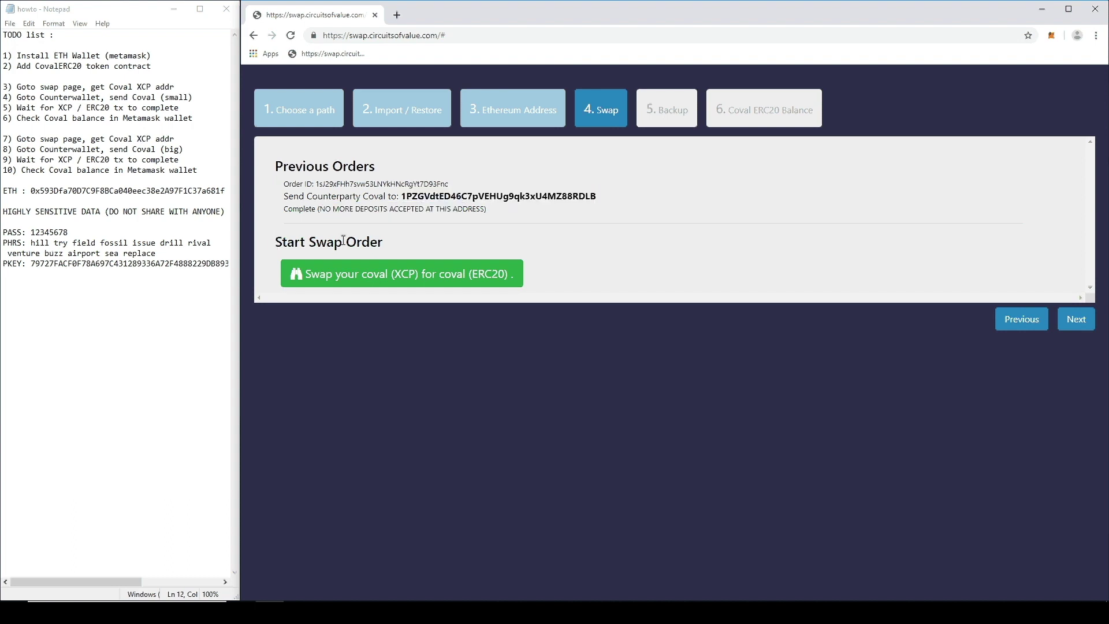
Step: Initiate a new coval XCP-to-ERC20 swap and copy its new deposit address
left_click(445, 274)
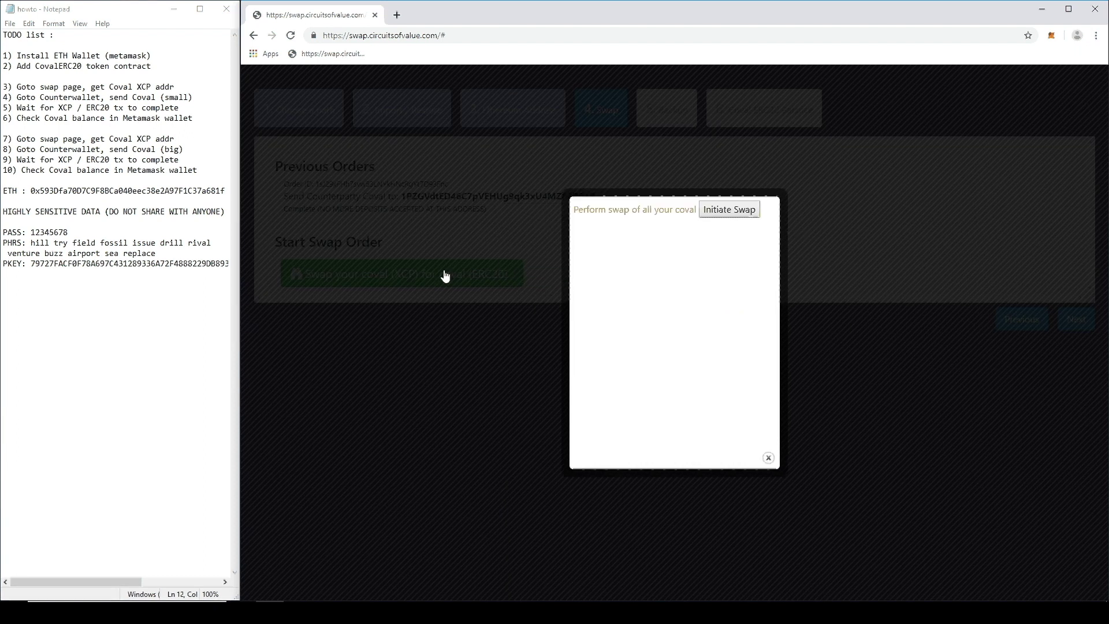
left_click(725, 214)
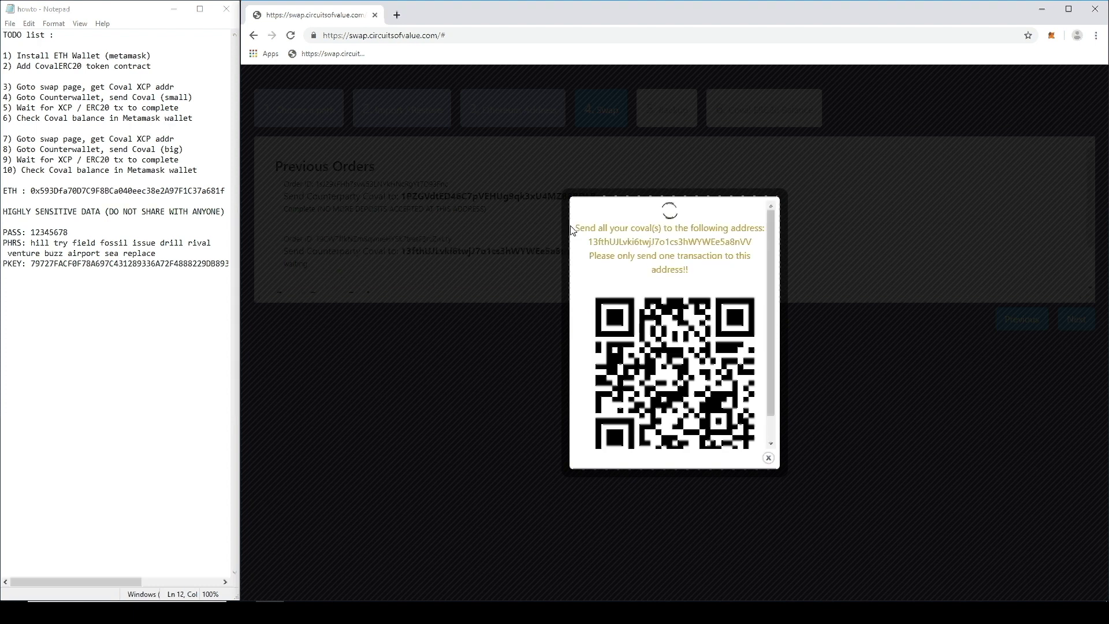
double_click(637, 242)
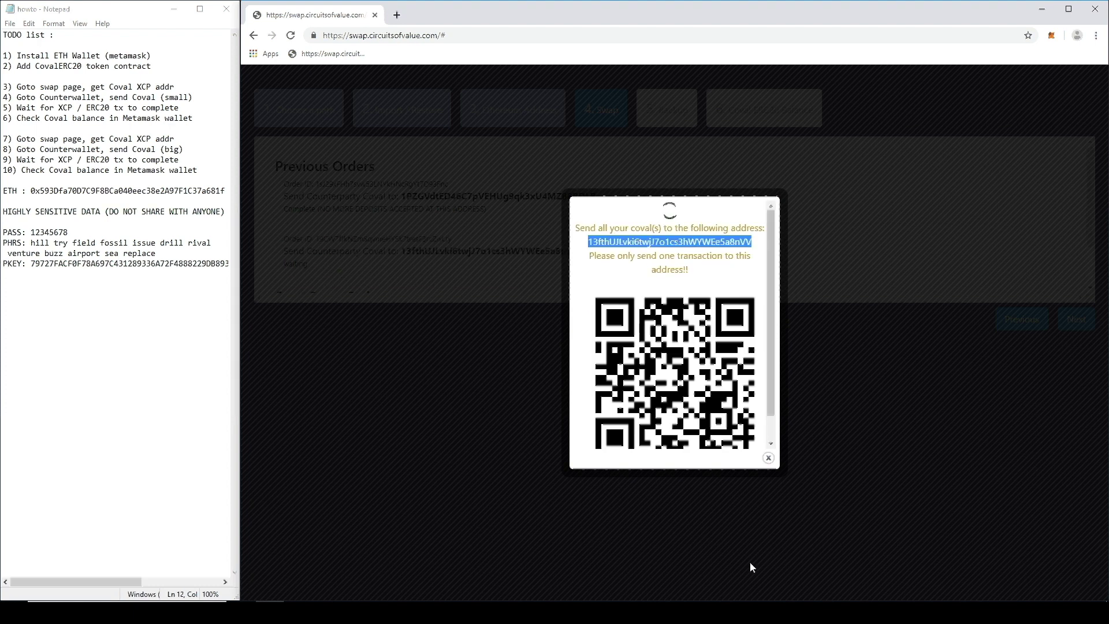
left_click(768, 458)
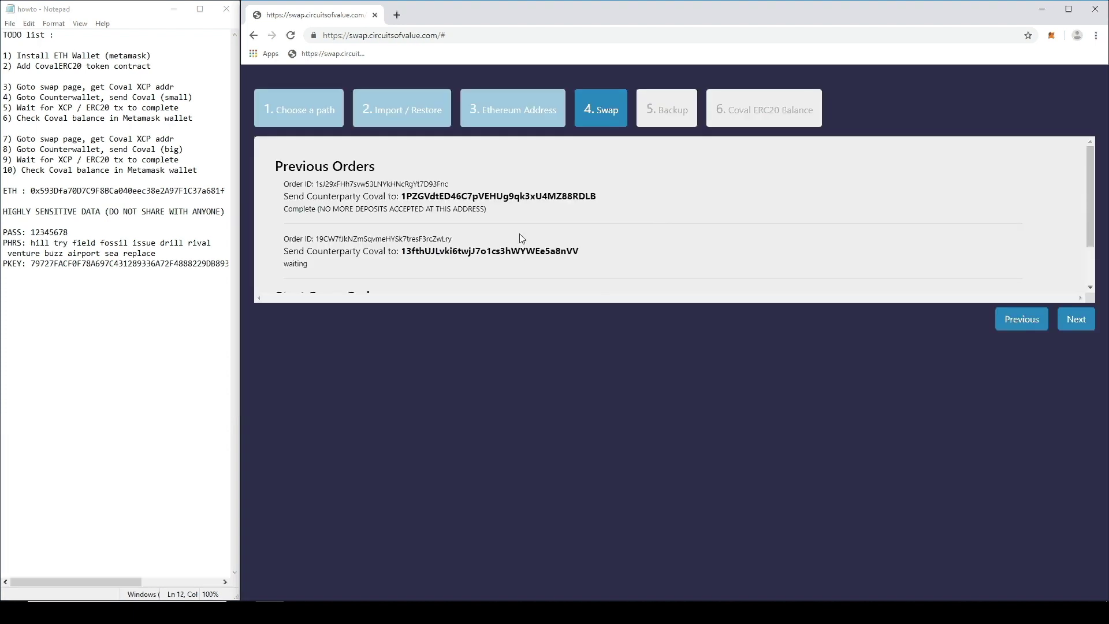
Step: Search the web for counterwallet and choose the Coindaddy Counterwallet server
left_click(397, 15)
left_click_drag(11, 149, 184, 149)
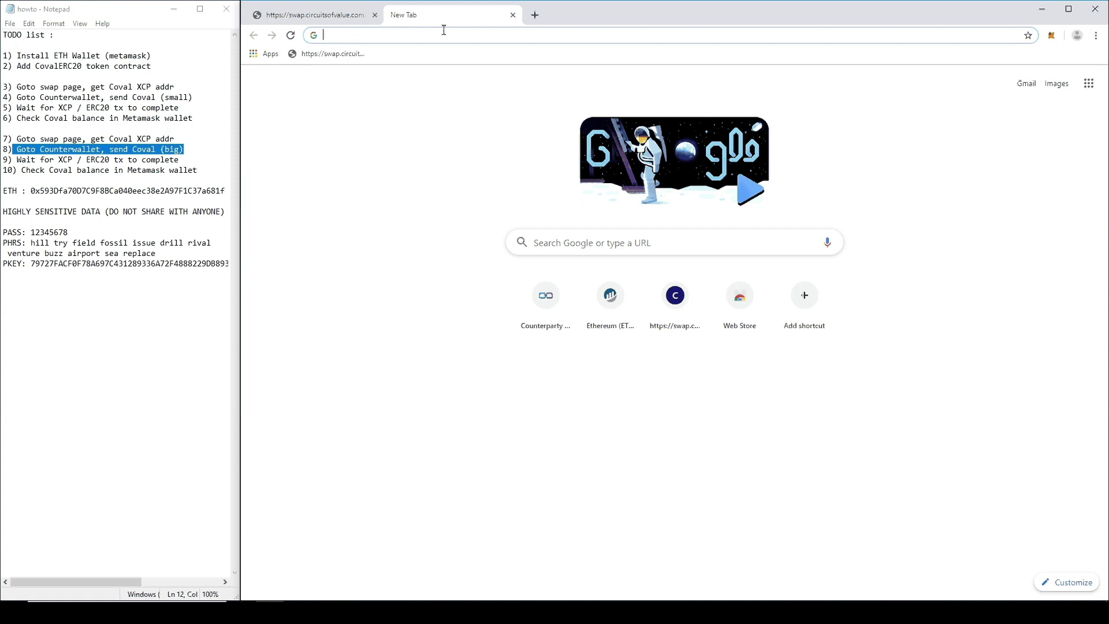
type("cop")
key("BackSpace")
type("unter")
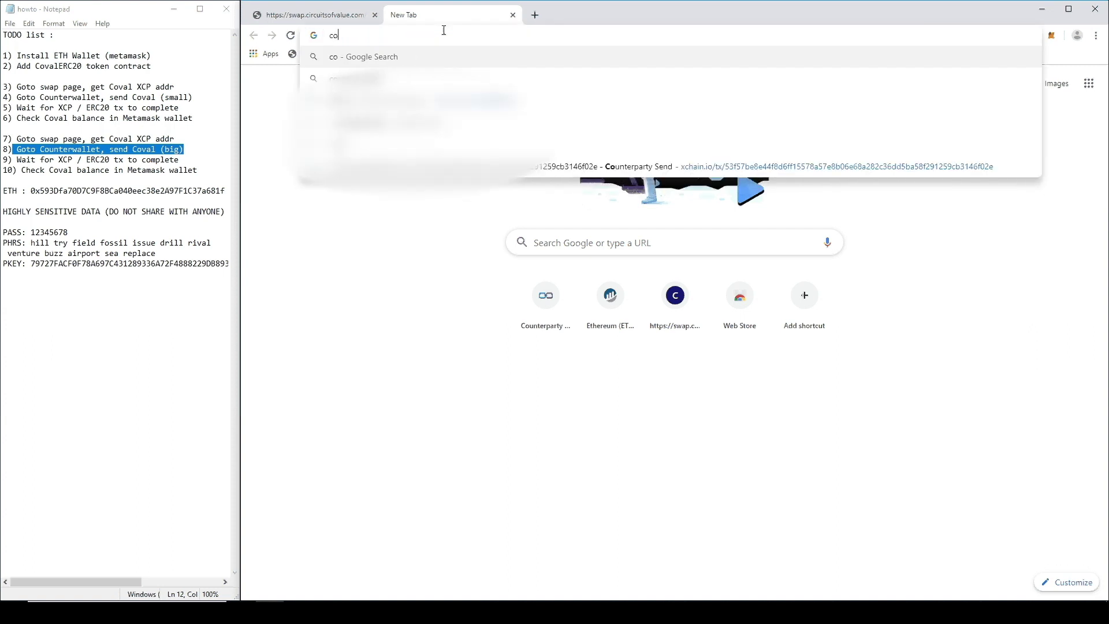
key("Return")
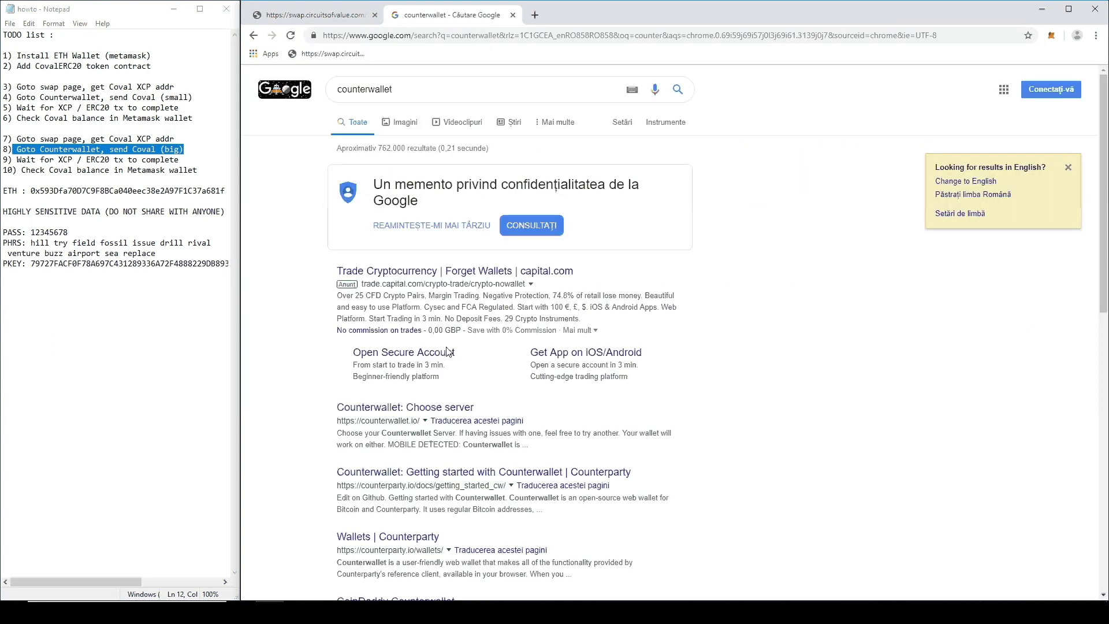
left_click(441, 405)
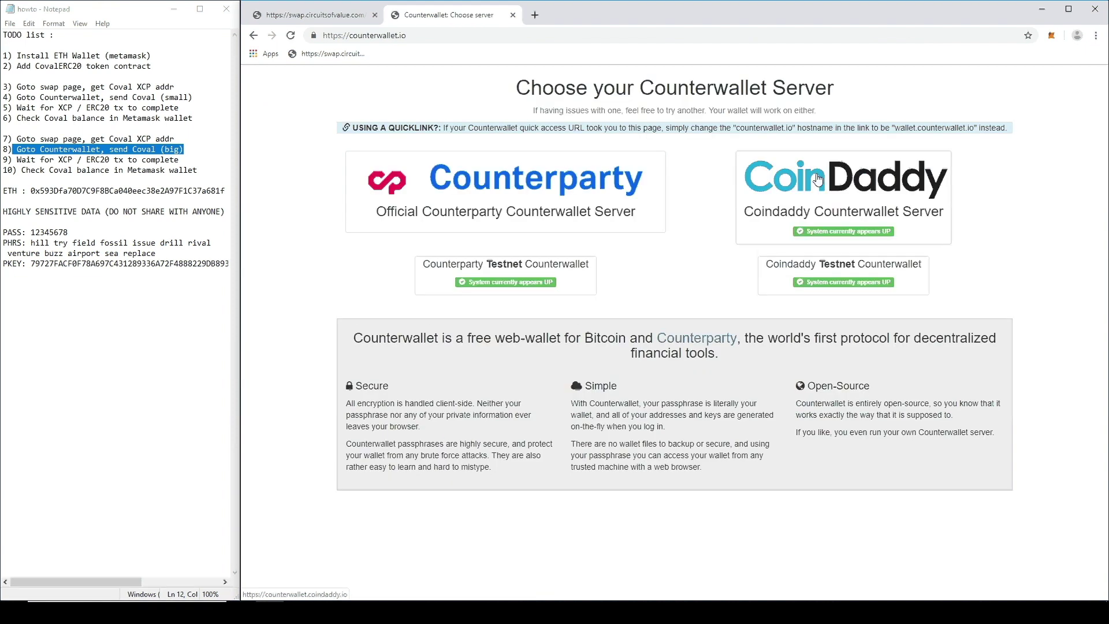
left_click(818, 179)
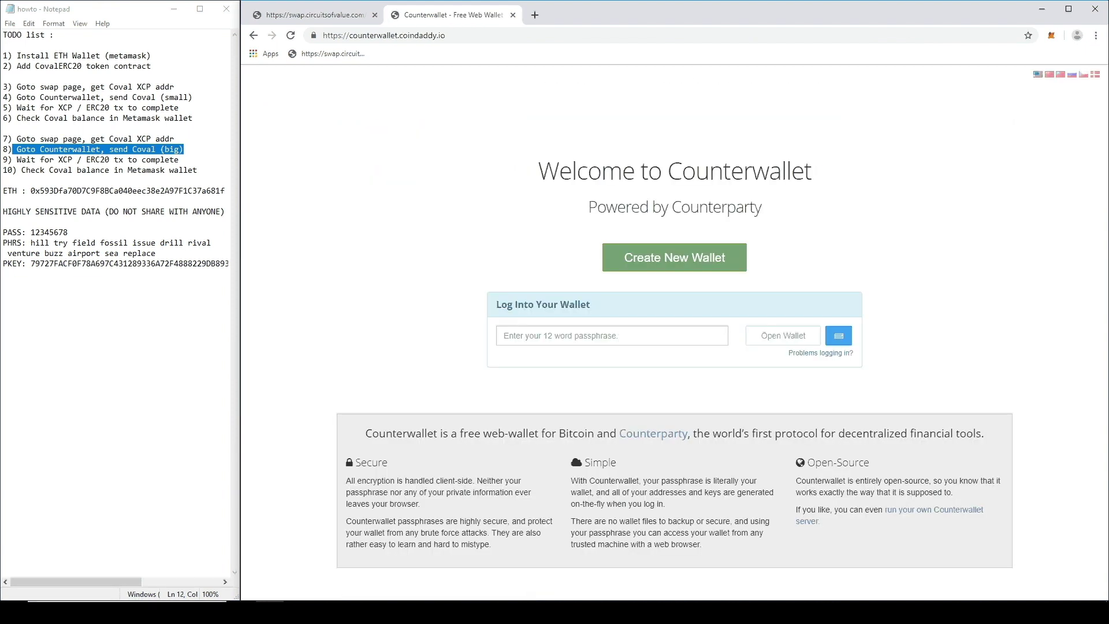
Step: Paste the wallet passphrase and log into Counterwallet, then go back to the swap site
left_click(326, 612)
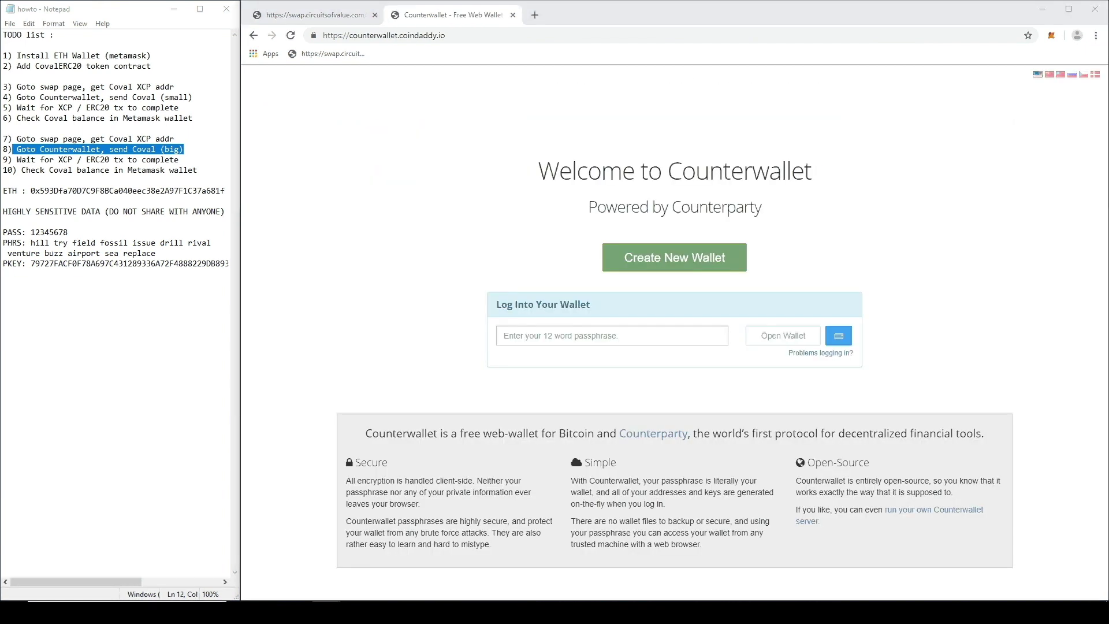
left_click(619, 334)
key("ctrl+v")
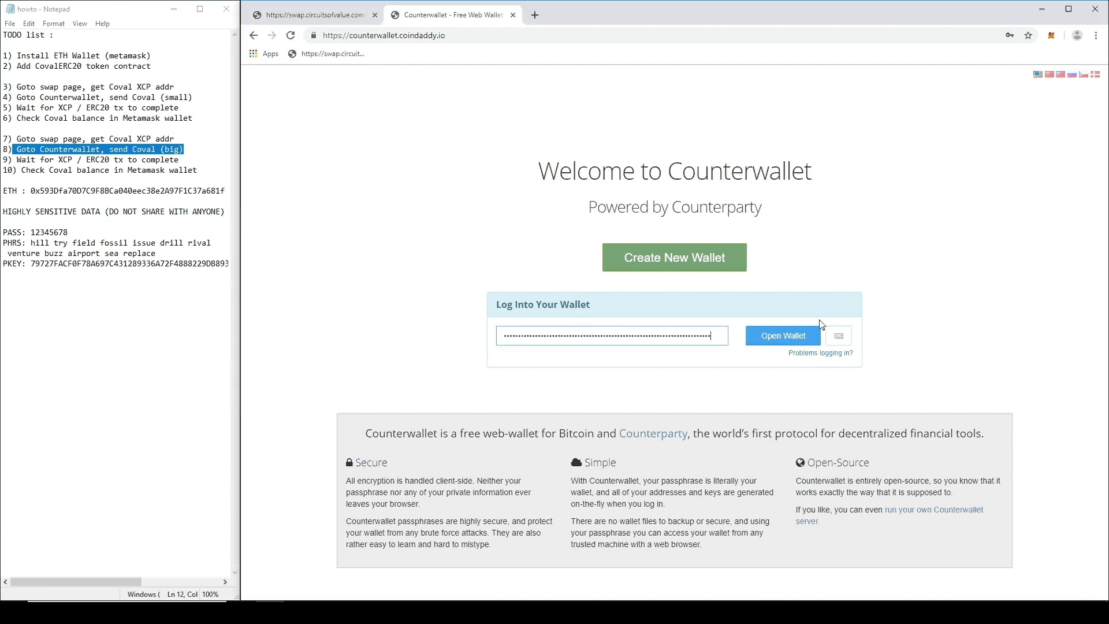
left_click(801, 336)
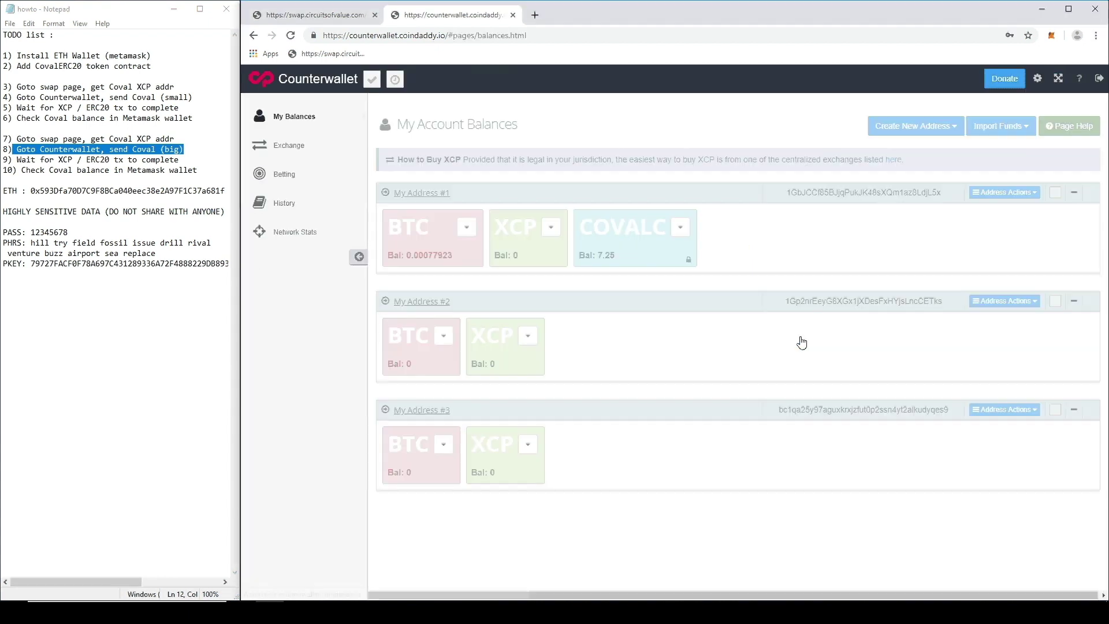
left_click(308, 18)
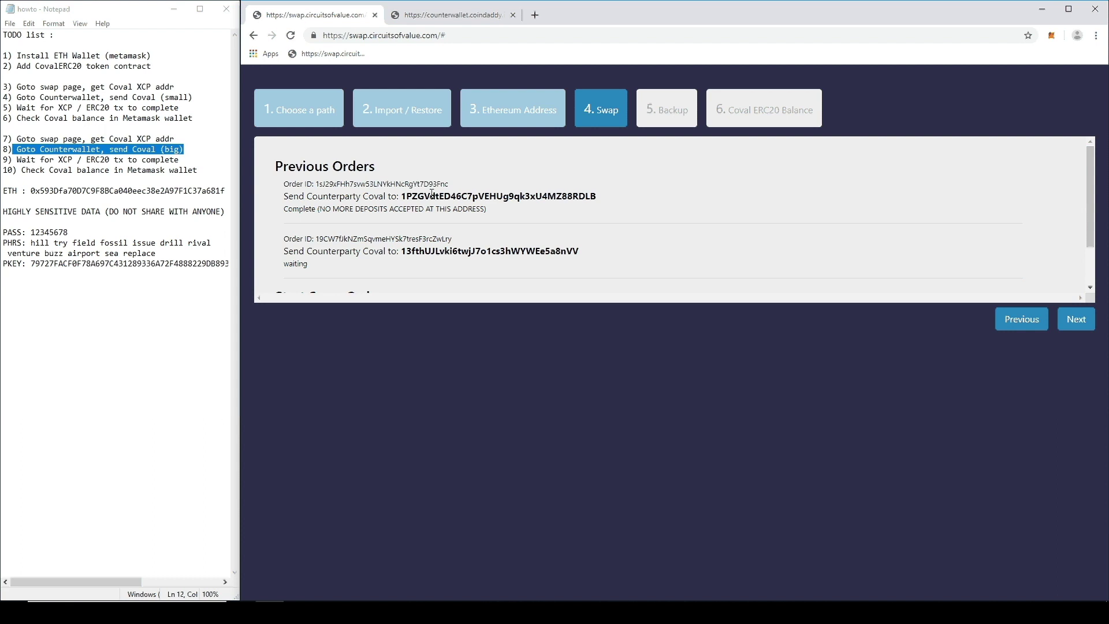
Step: Copy the new swap deposit address and start a Send from the COVALC balance at Address #1
double_click(484, 252)
key("ctrl+c")
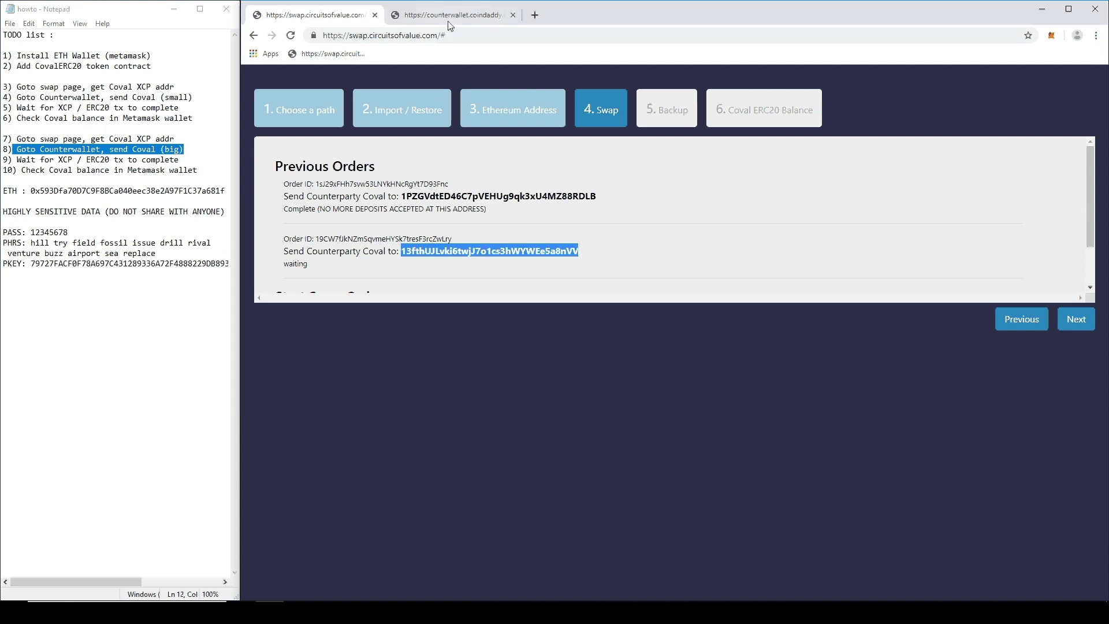
left_click(453, 18)
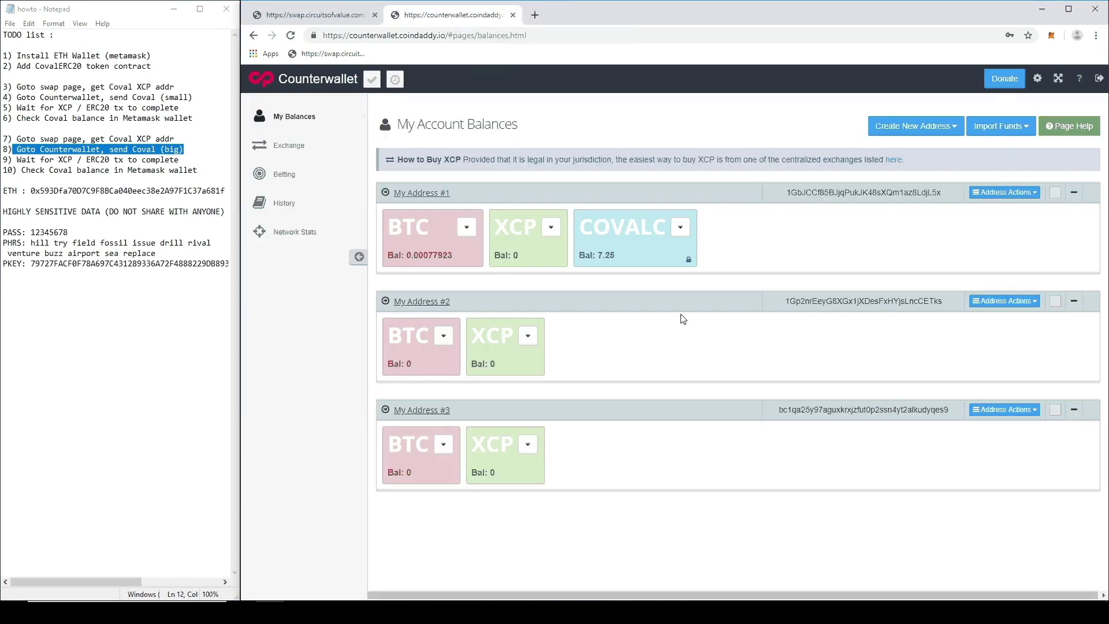
left_click(680, 227)
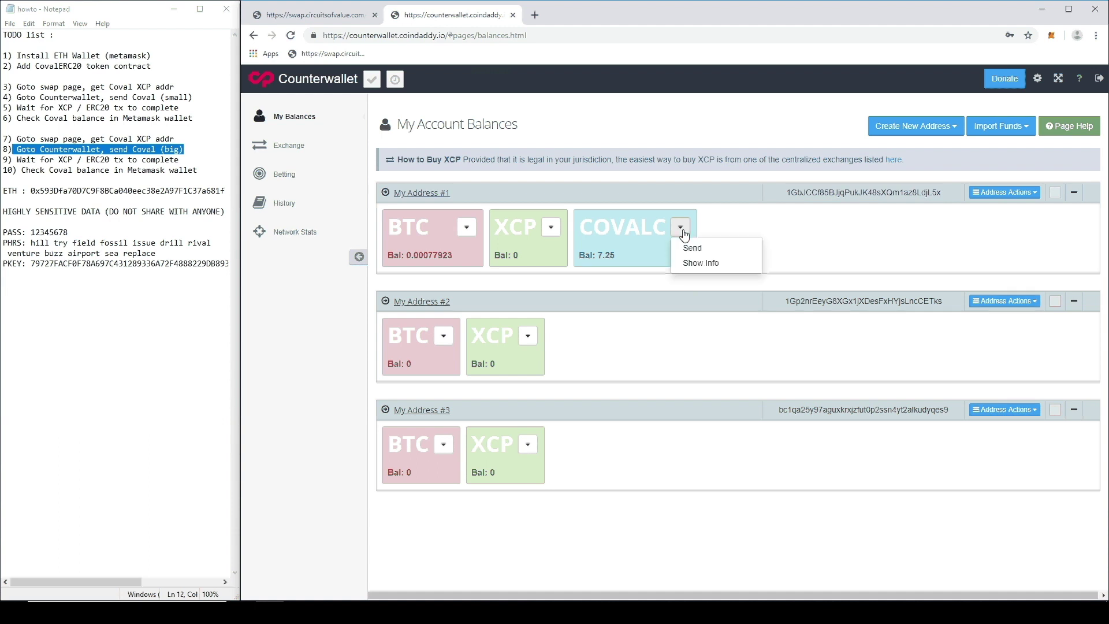
left_click(710, 249)
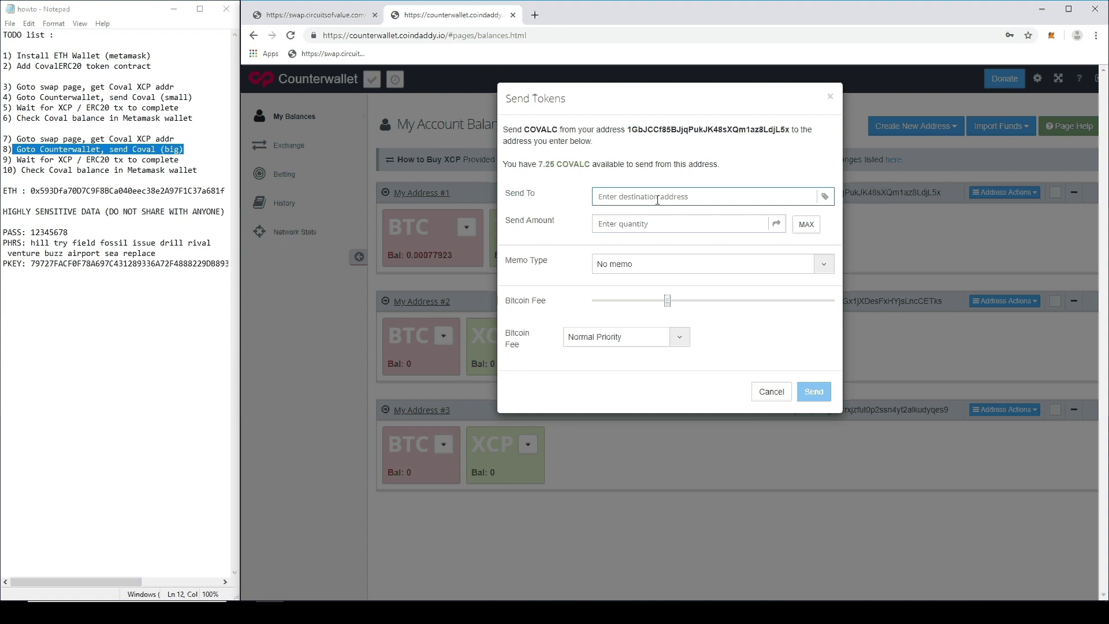
Step: Fill the send with the pasted swap address, amount 1.75 COVALC and the maximum Bitcoin fee
type("1.75")
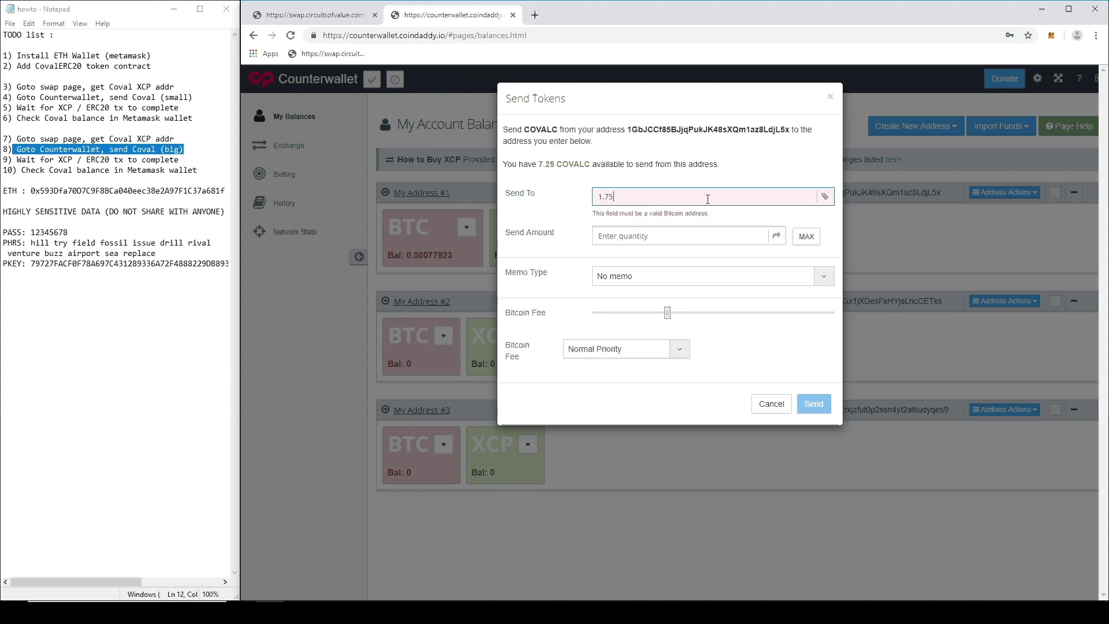
left_click_drag(707, 199, 564, 191)
key("ctrl+v")
left_click(641, 224)
type("1.75")
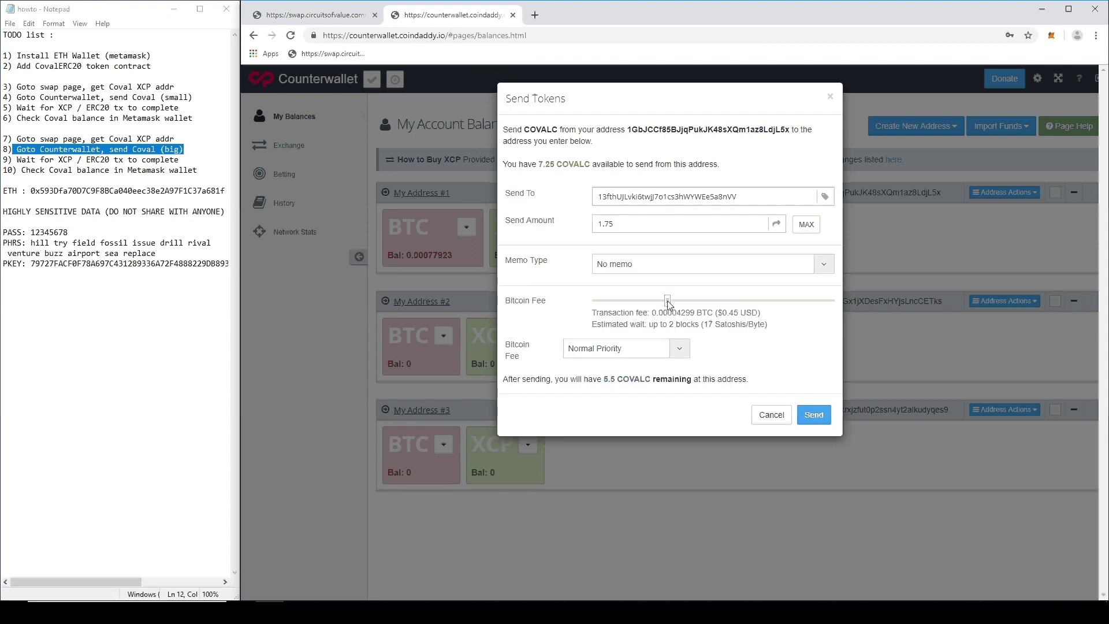
left_click_drag(668, 305, 833, 306)
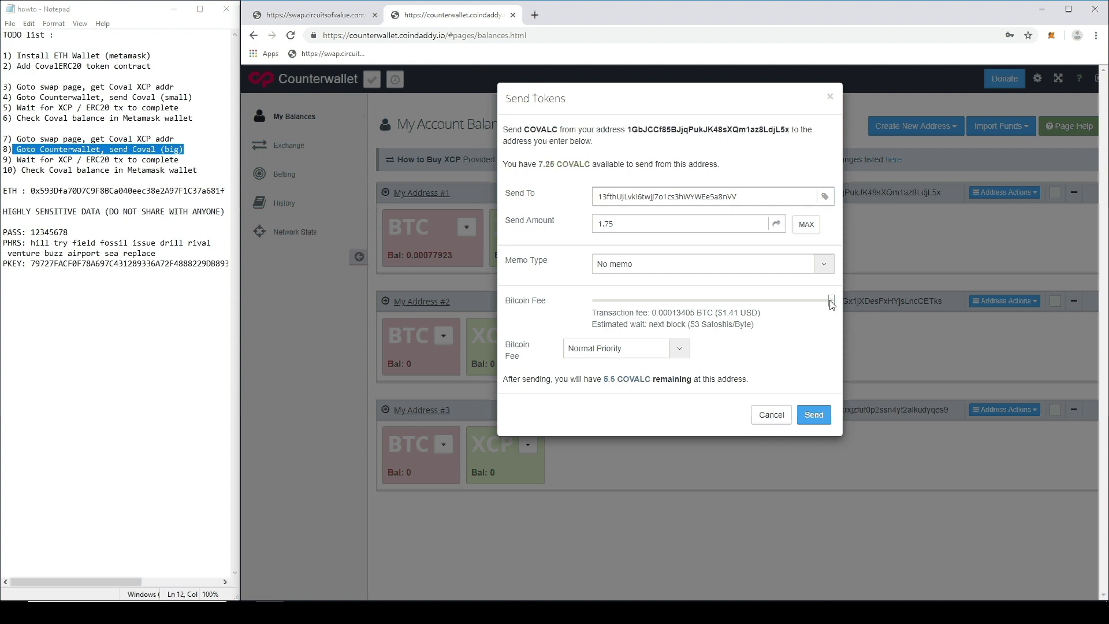
left_click_drag(831, 305, 723, 306)
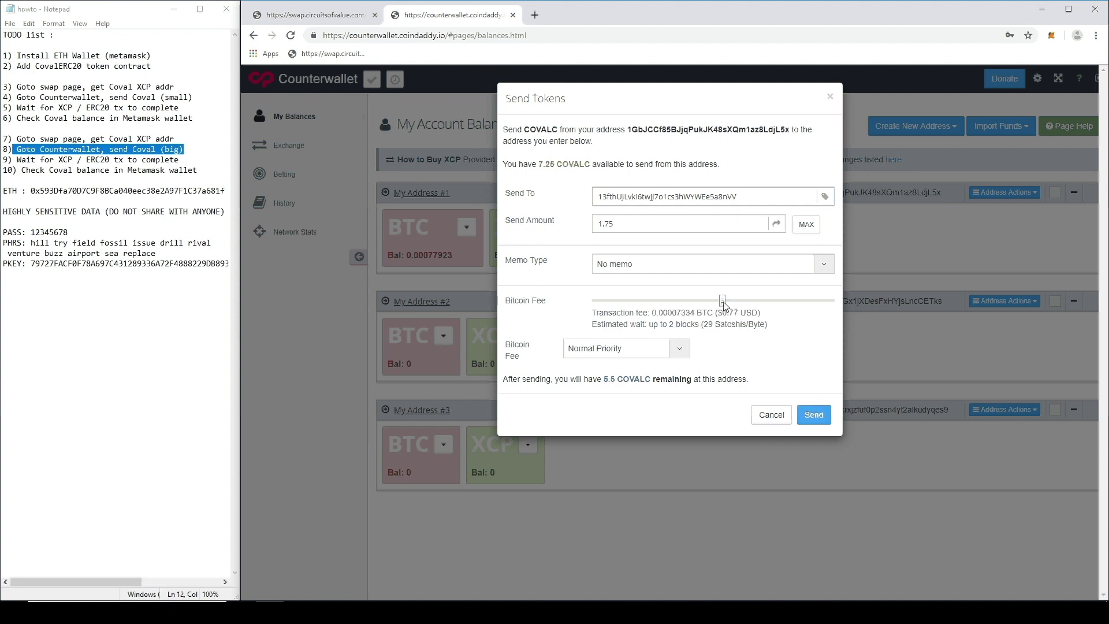
left_click_drag(723, 304, 837, 304)
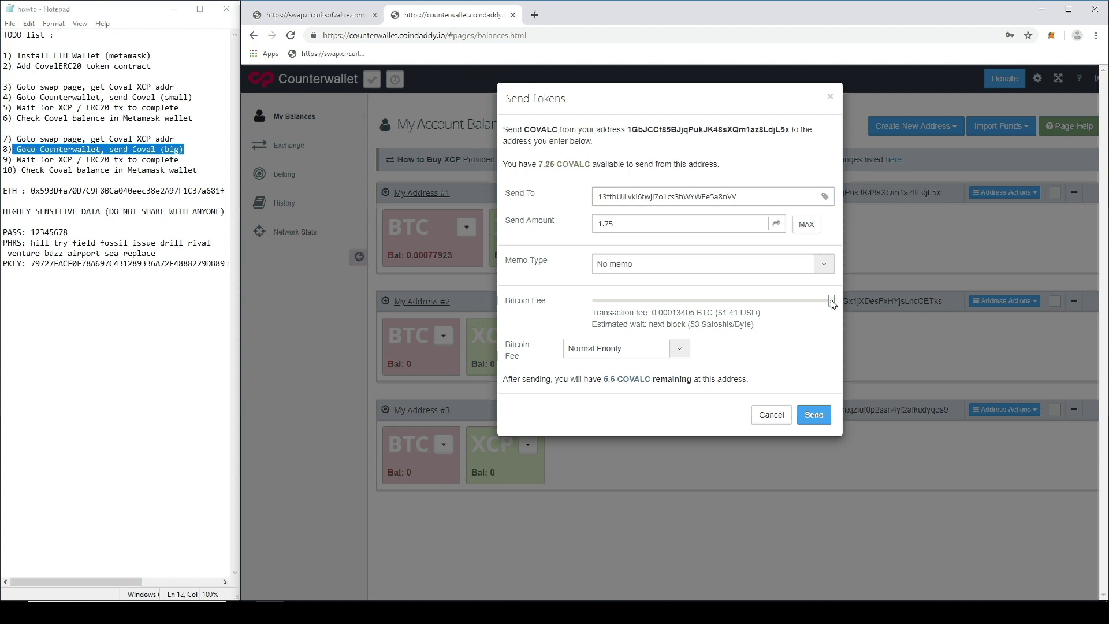
left_click_drag(831, 301, 614, 301)
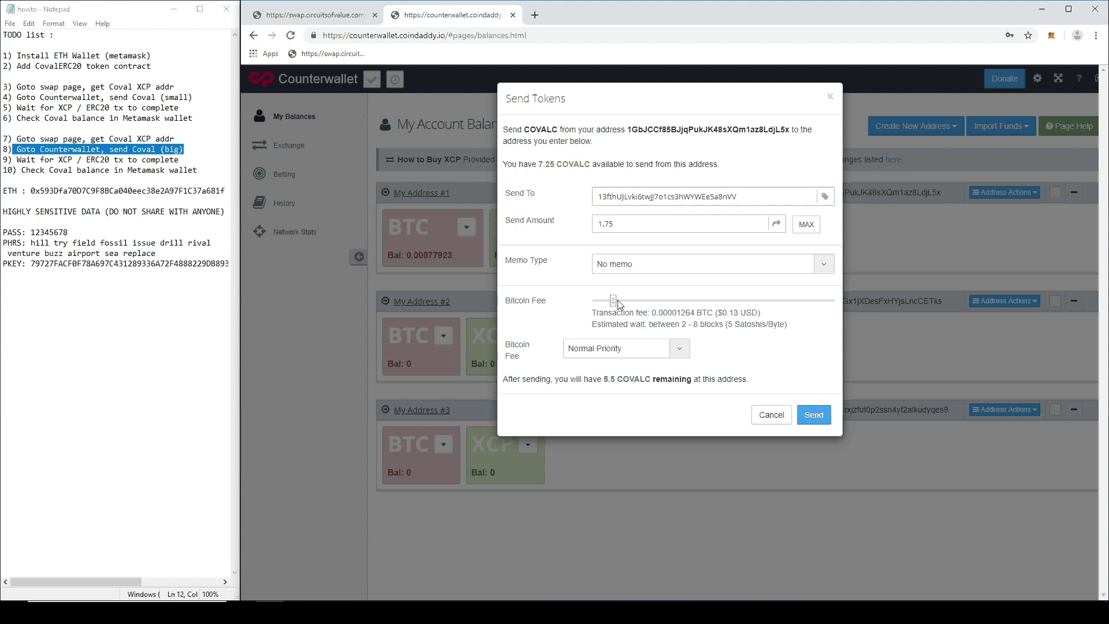
left_click_drag(648, 325, 723, 325)
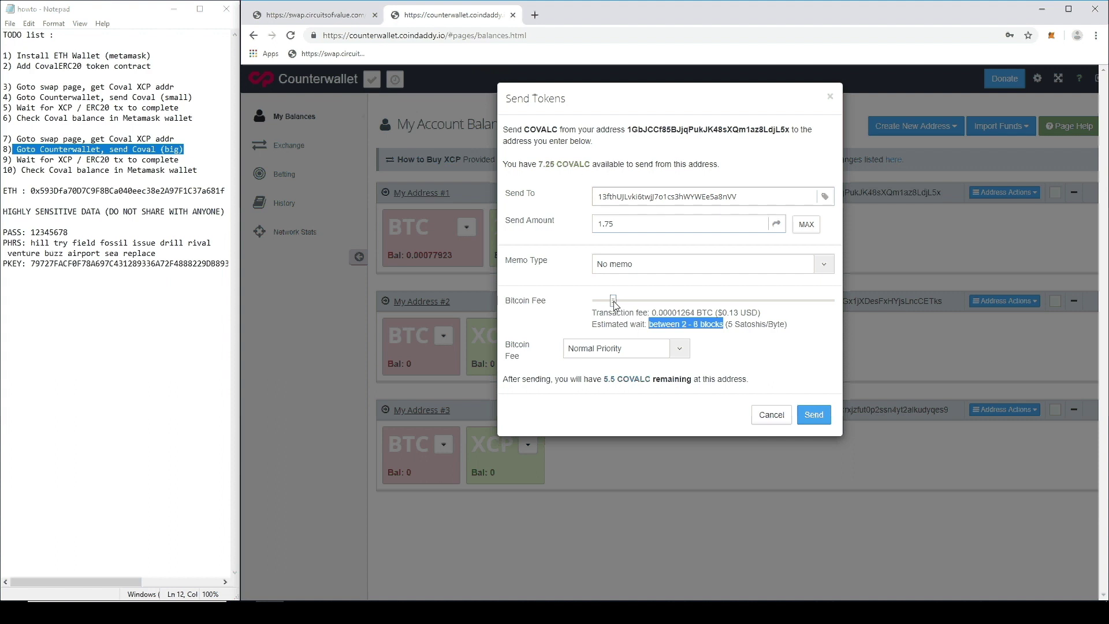
left_click_drag(614, 304, 740, 301)
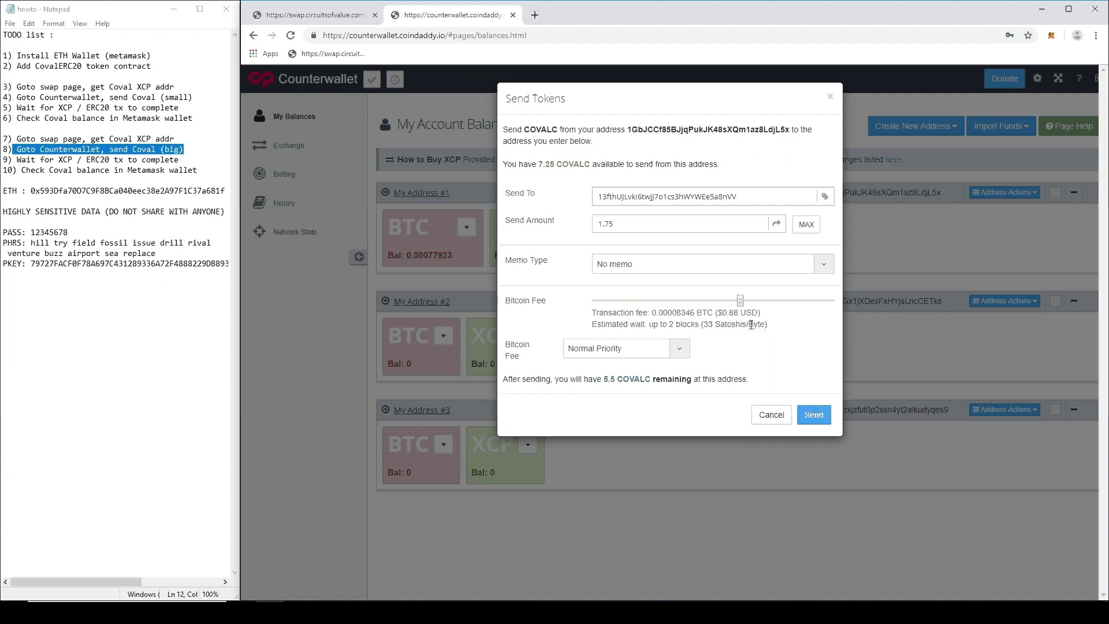
left_click_drag(741, 300, 852, 301)
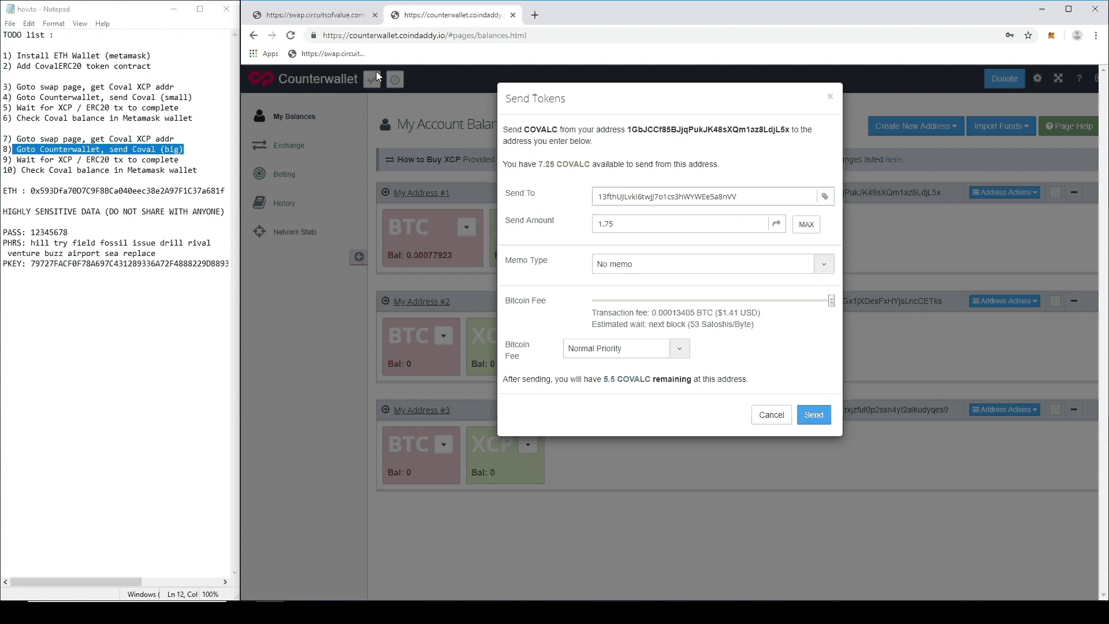
Step: Double-check the deposit address, send the 1.75 COVALC, and acknowledge the funds-sent confirmation
left_click(312, 15)
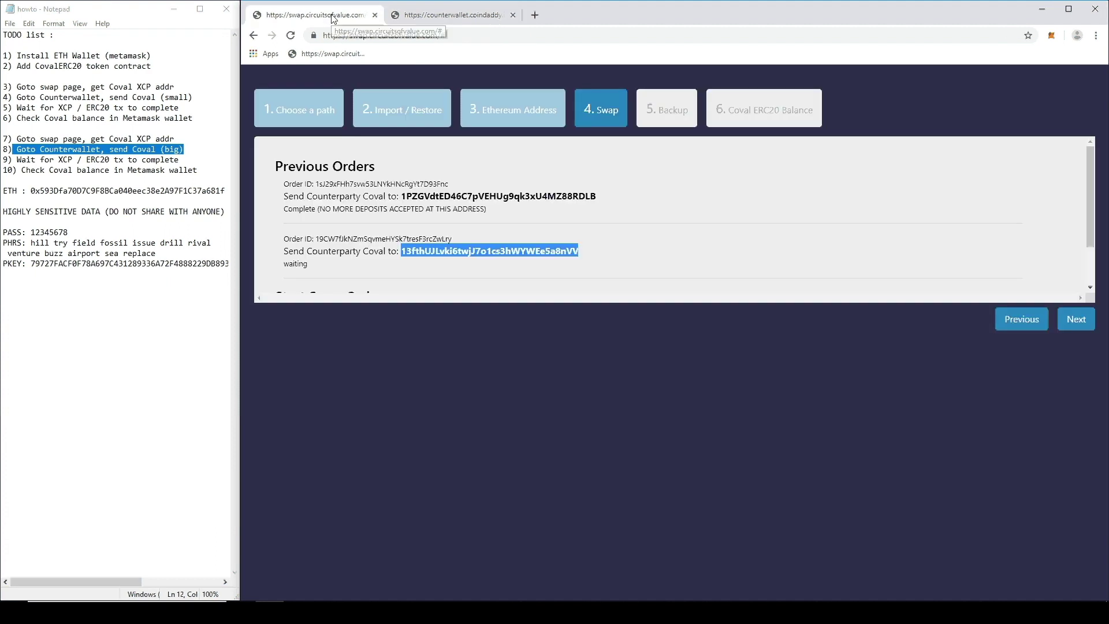
left_click(450, 15)
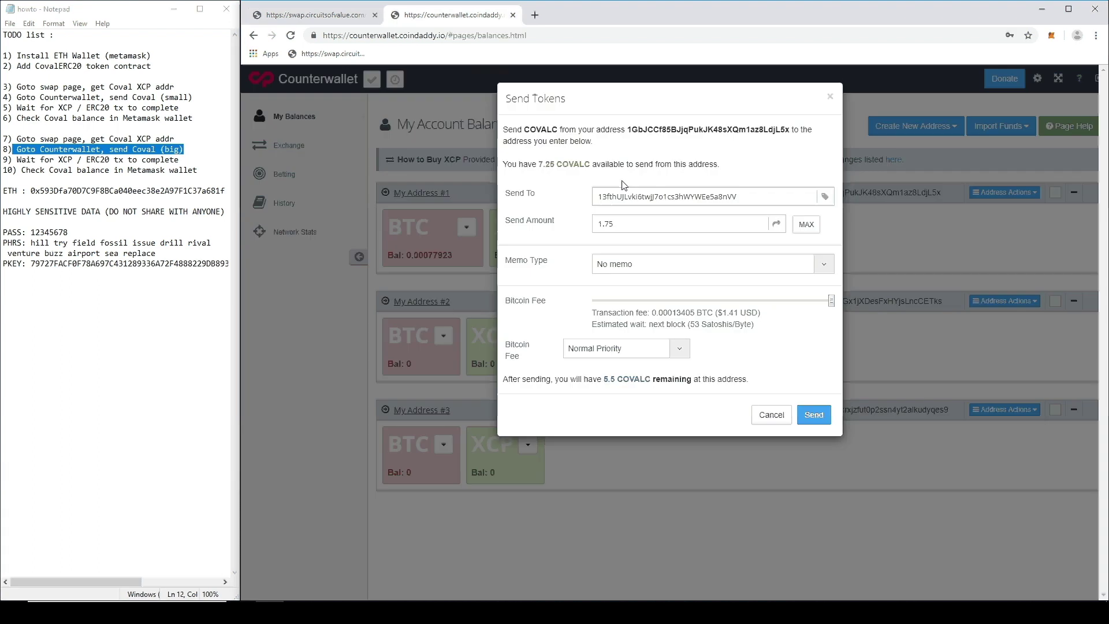
left_click(814, 415)
left_click(817, 170)
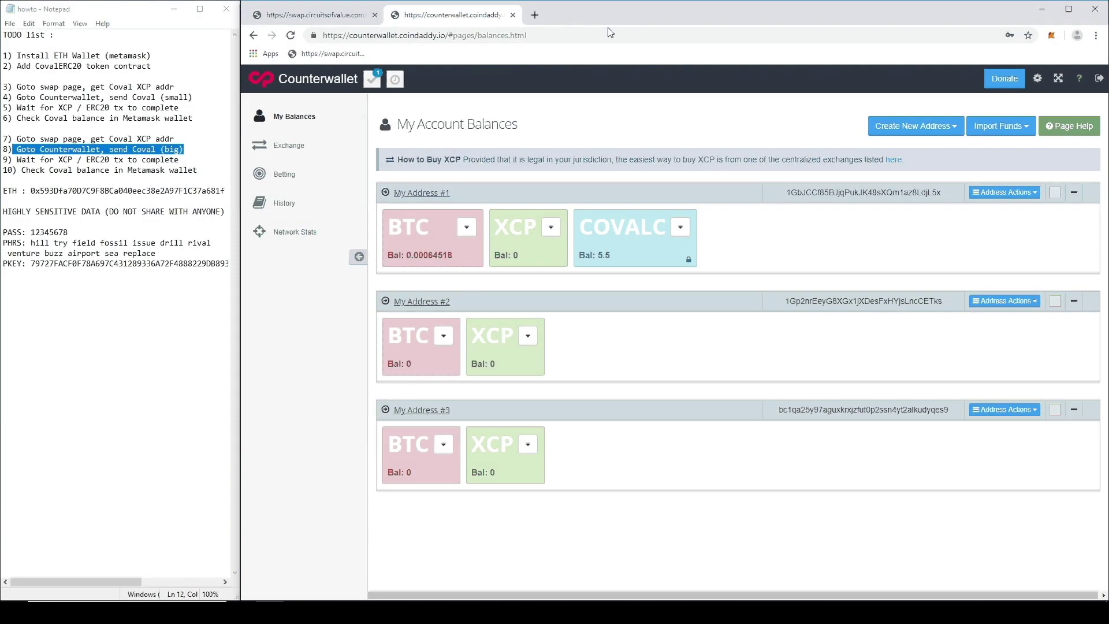
Step: Search Etherscan for 'coval', open the CircuitsOfValue token page, and find the latest 1.75 Coval transfer
left_click(535, 16)
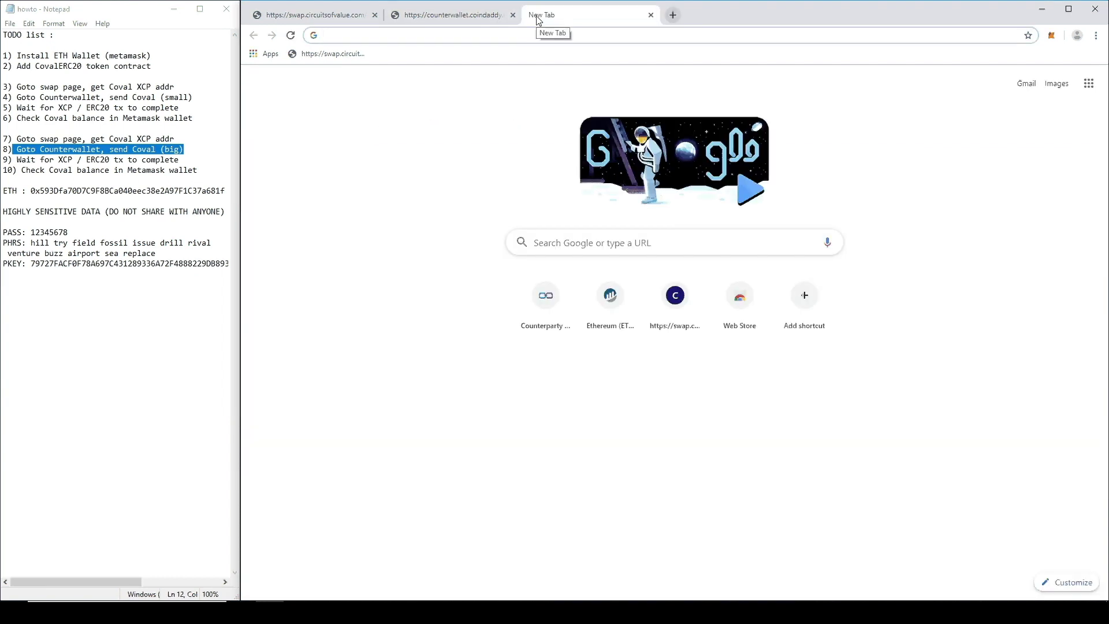
type("et")
key("Return")
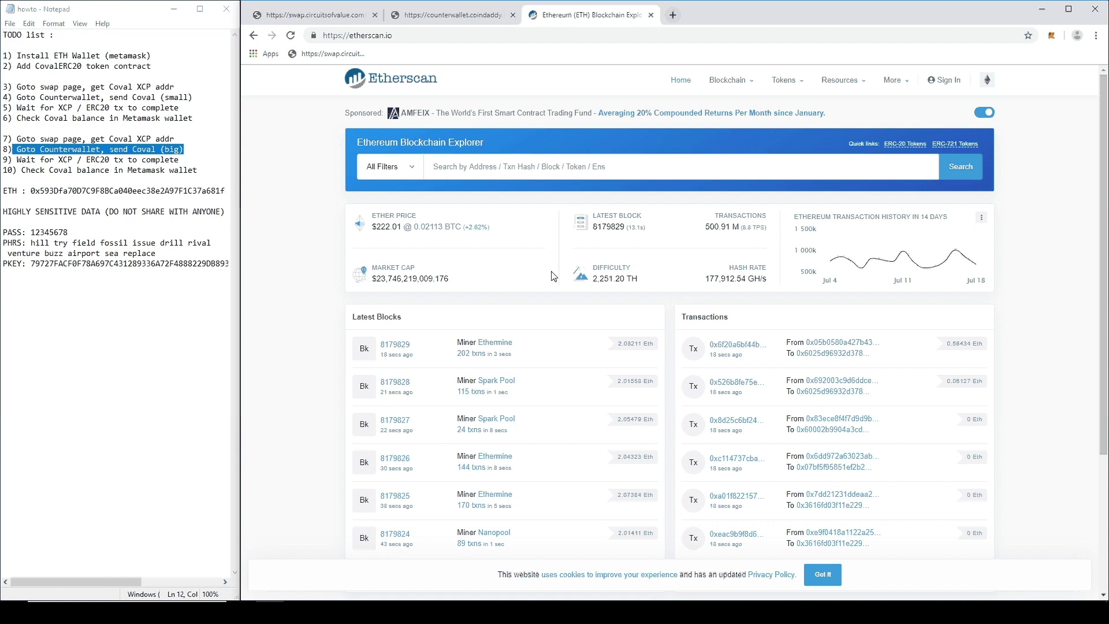
type("coval")
scroll(557, 297, "down", 3)
scroll(560, 298, "down", 3)
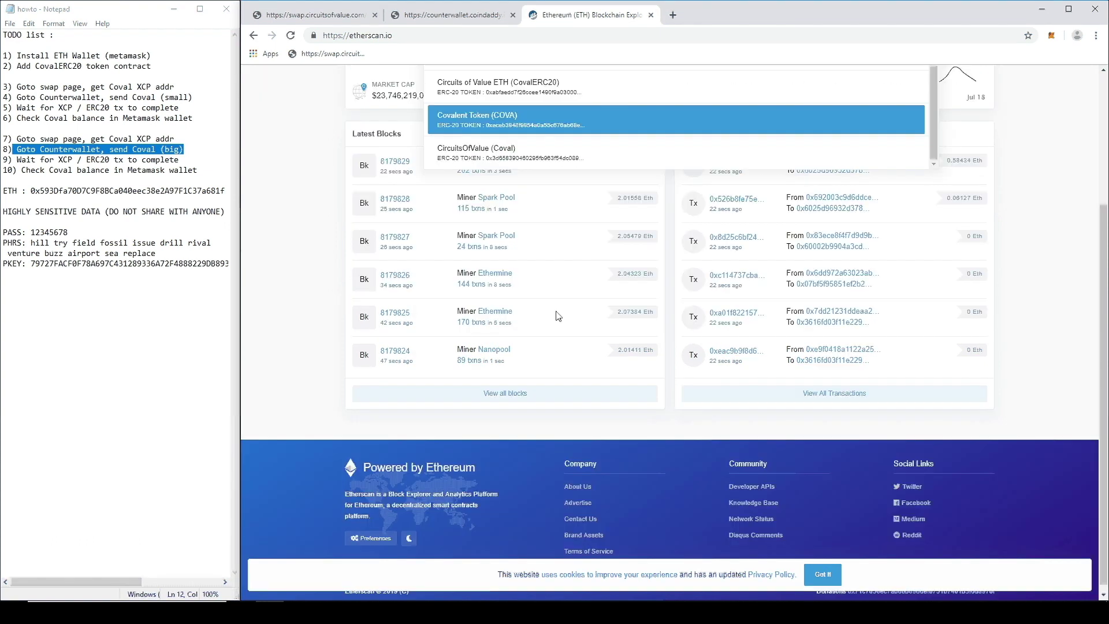
left_click(516, 162)
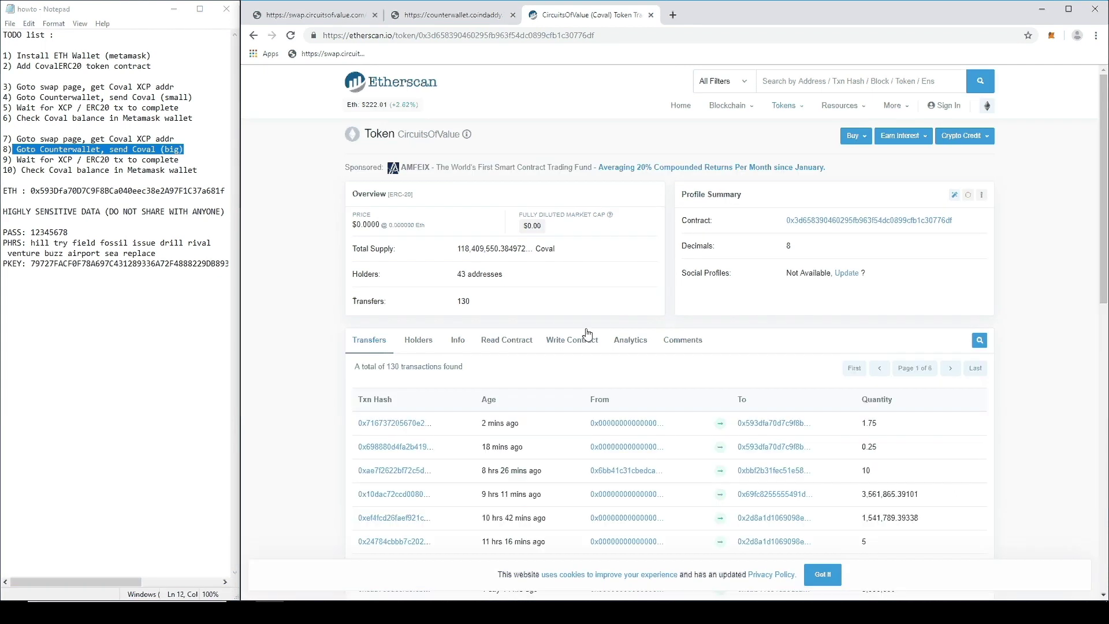
left_click_drag(861, 431, 877, 425)
left_click_drag(20, 170, 198, 169)
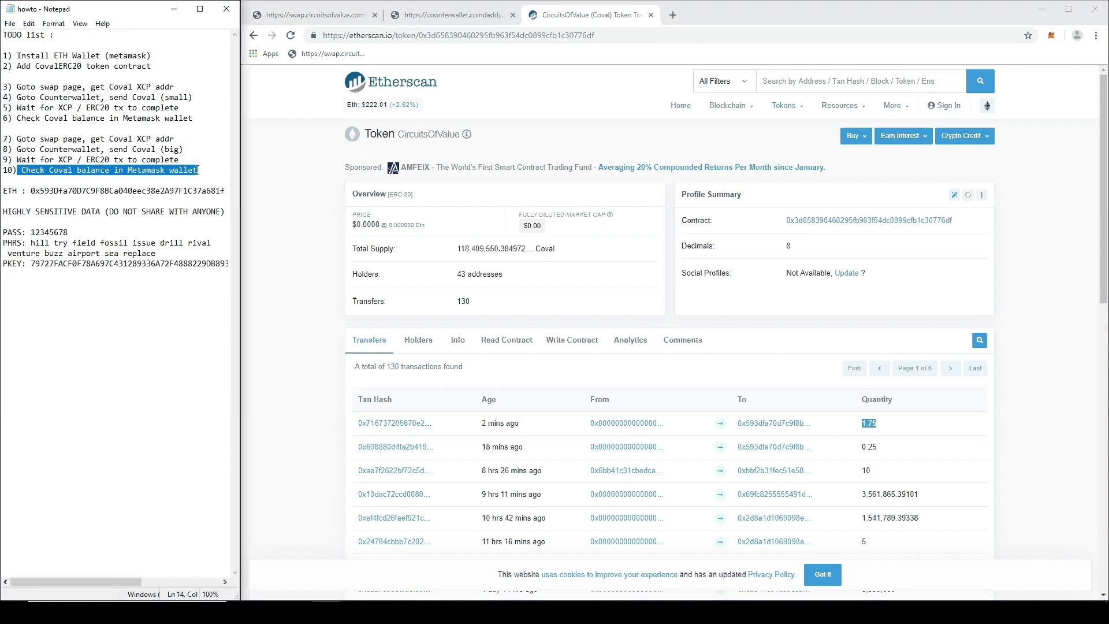
Step: Unlock MetaMask with the account password and expand it to the full-page view of Account 1
left_click(963, 17)
left_click(1051, 35)
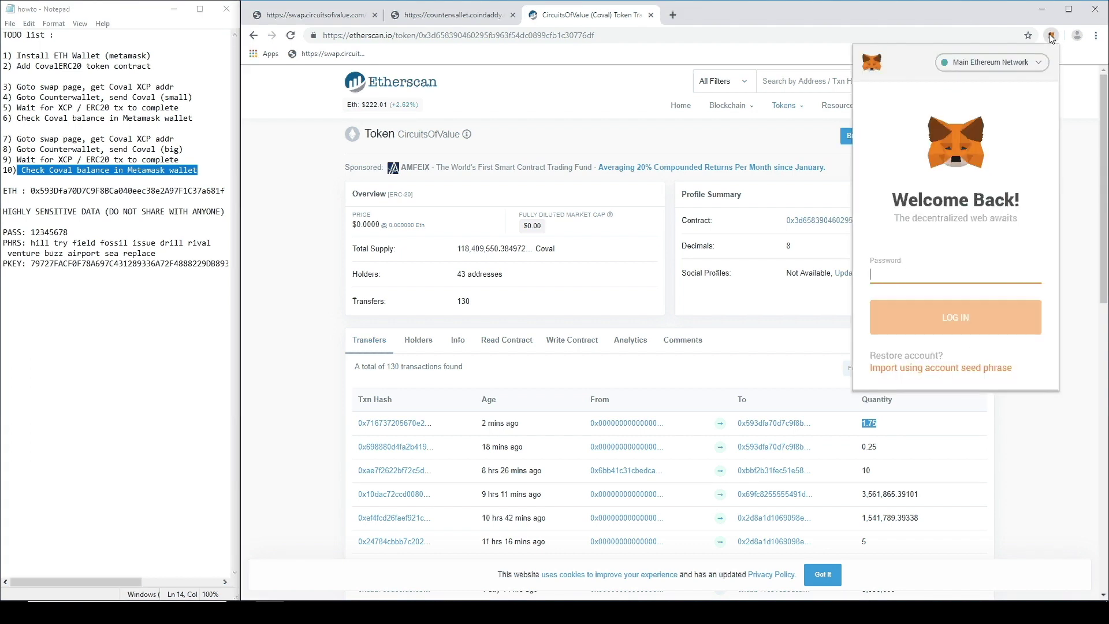
type("12345678")
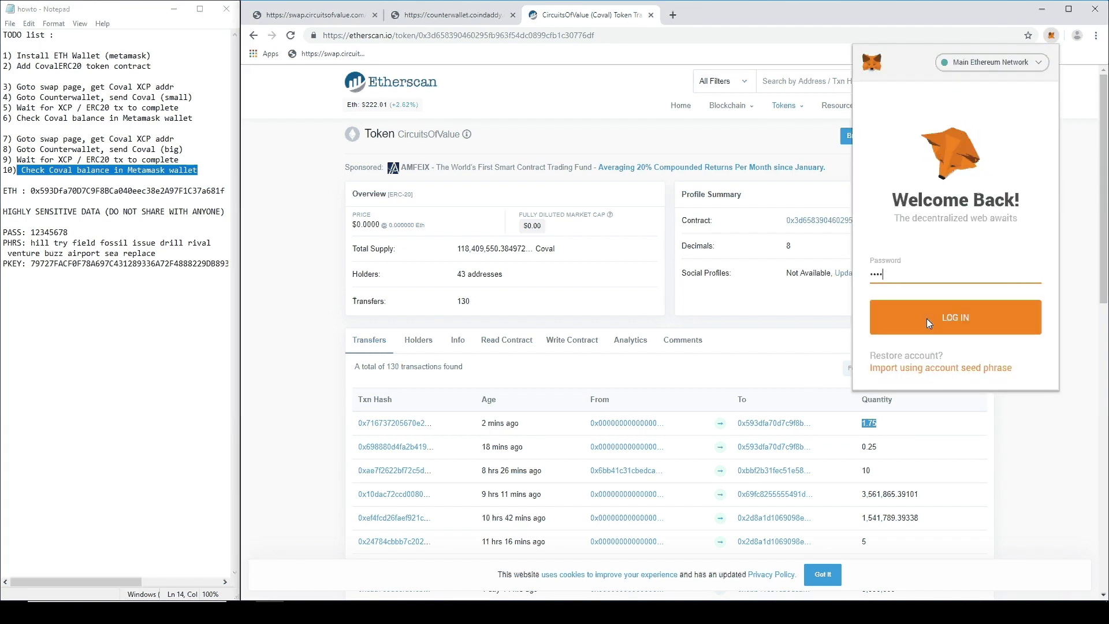
left_click(929, 325)
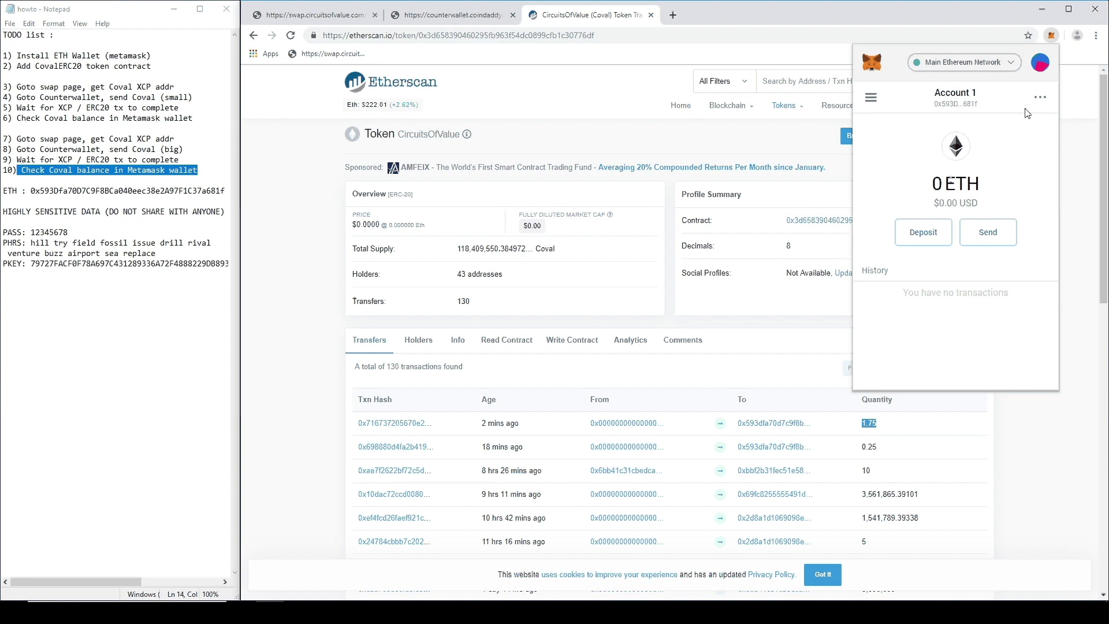
left_click(1040, 98)
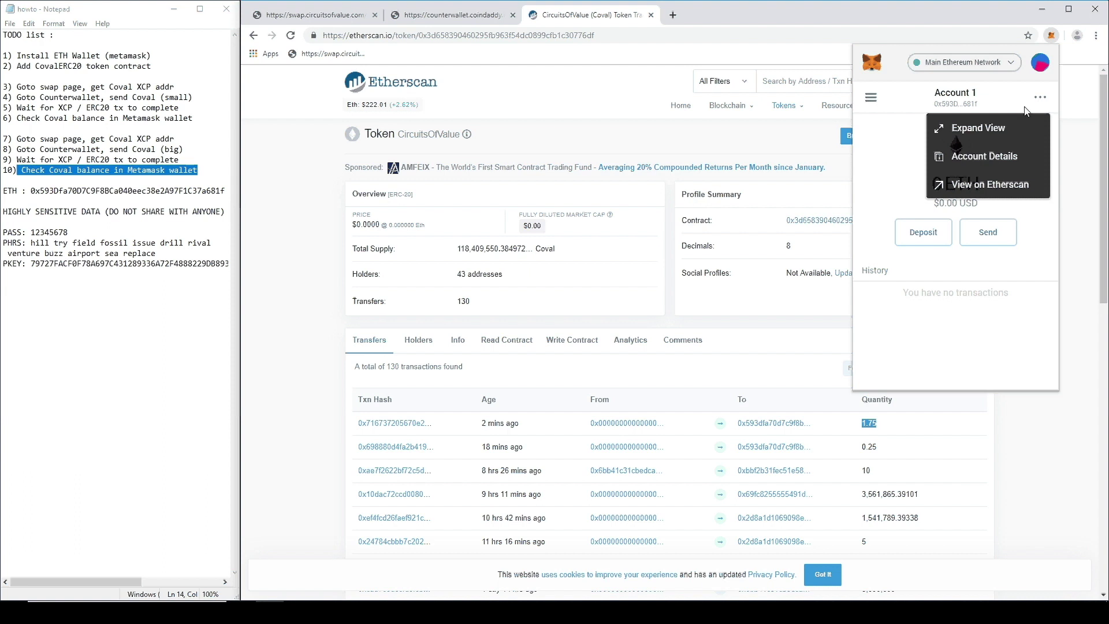
left_click(978, 129)
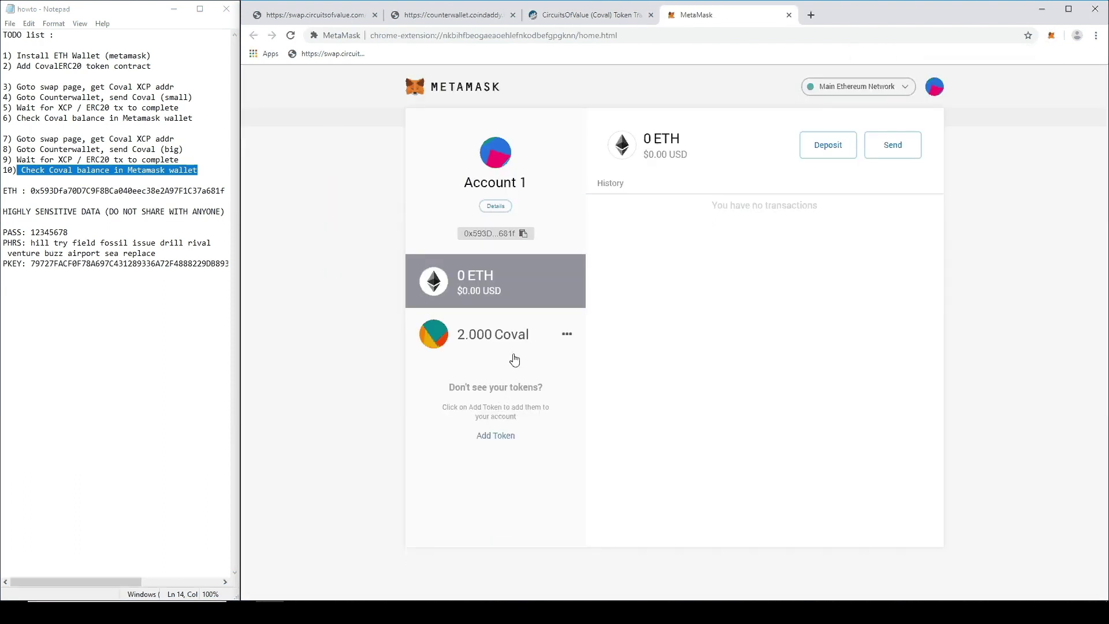
Step: Open the 2.000 Coval token details, confirm both swap orders show Complete, then return to MetaMask
left_click(475, 345)
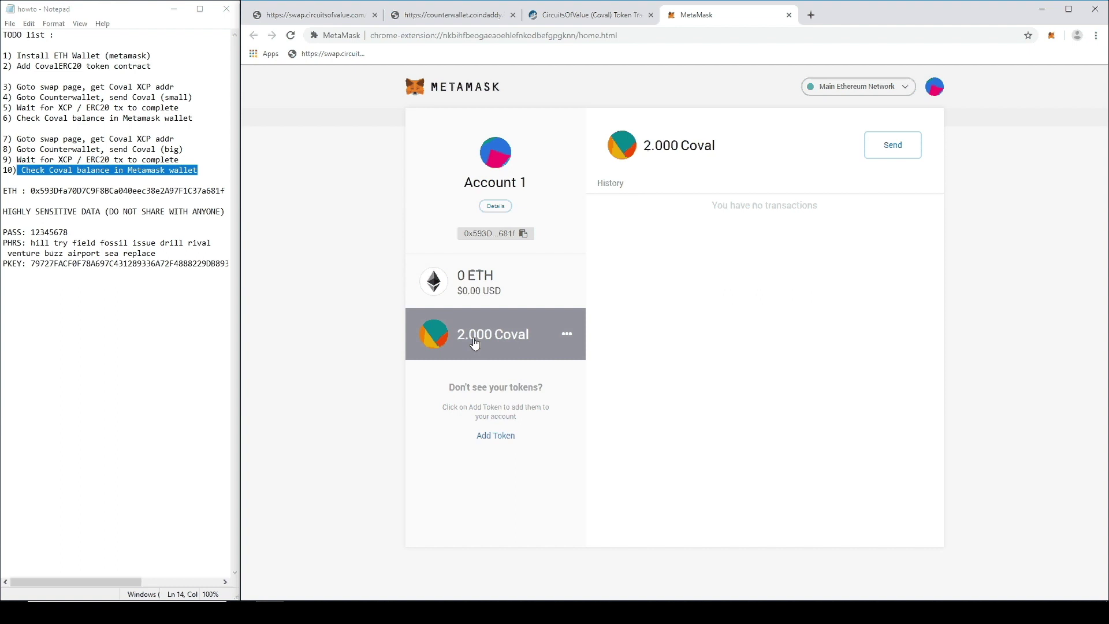
left_click(303, 15)
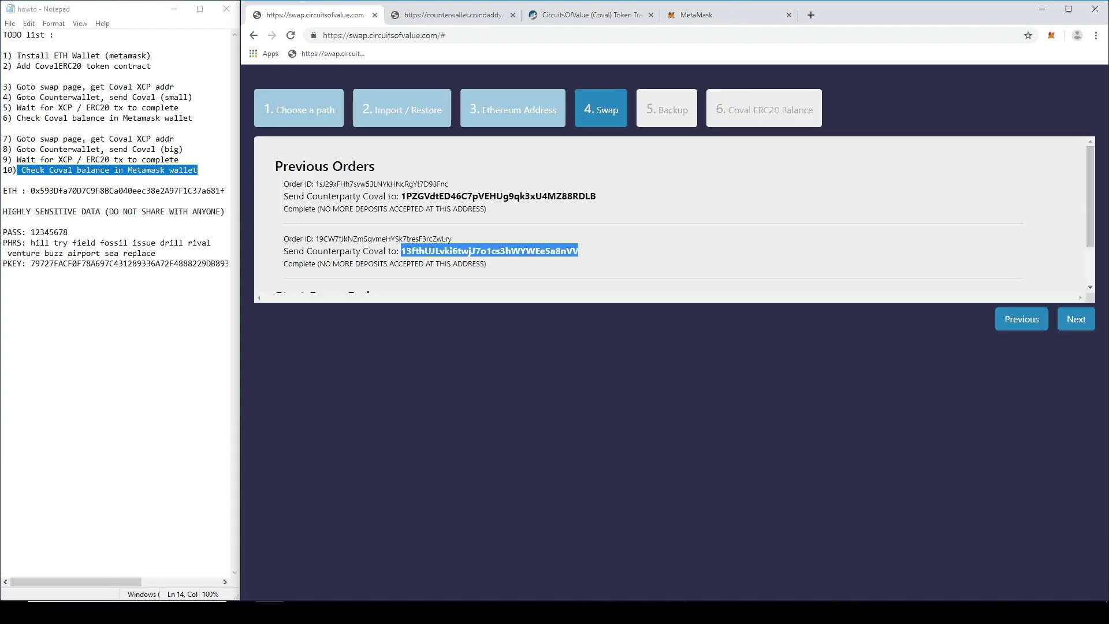
scroll(413, 236, "down", 1)
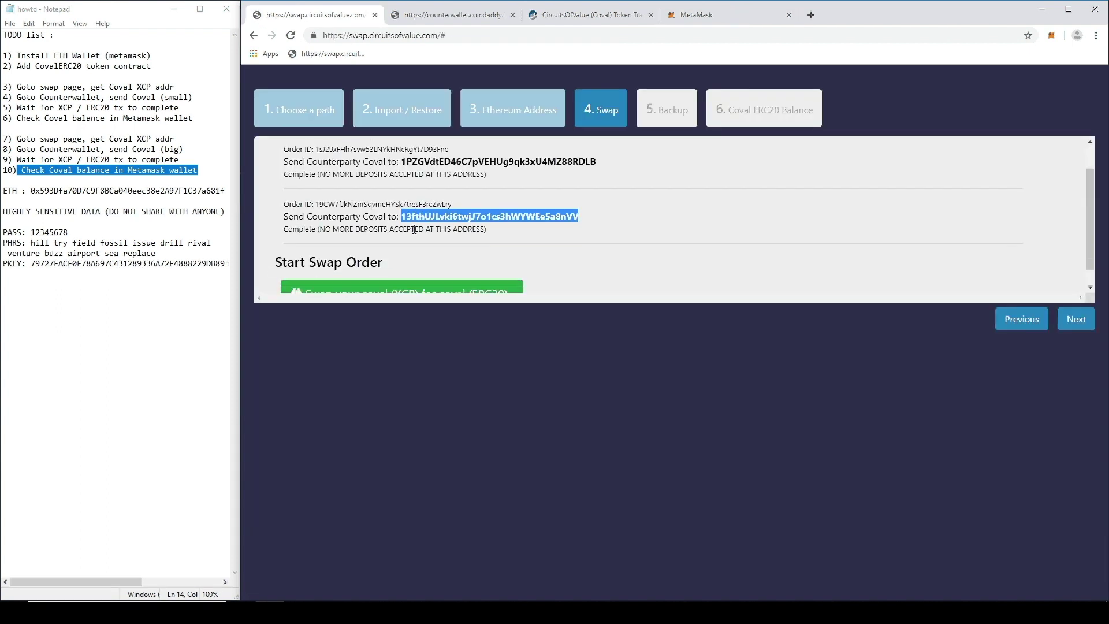
scroll(413, 235, "up", 1)
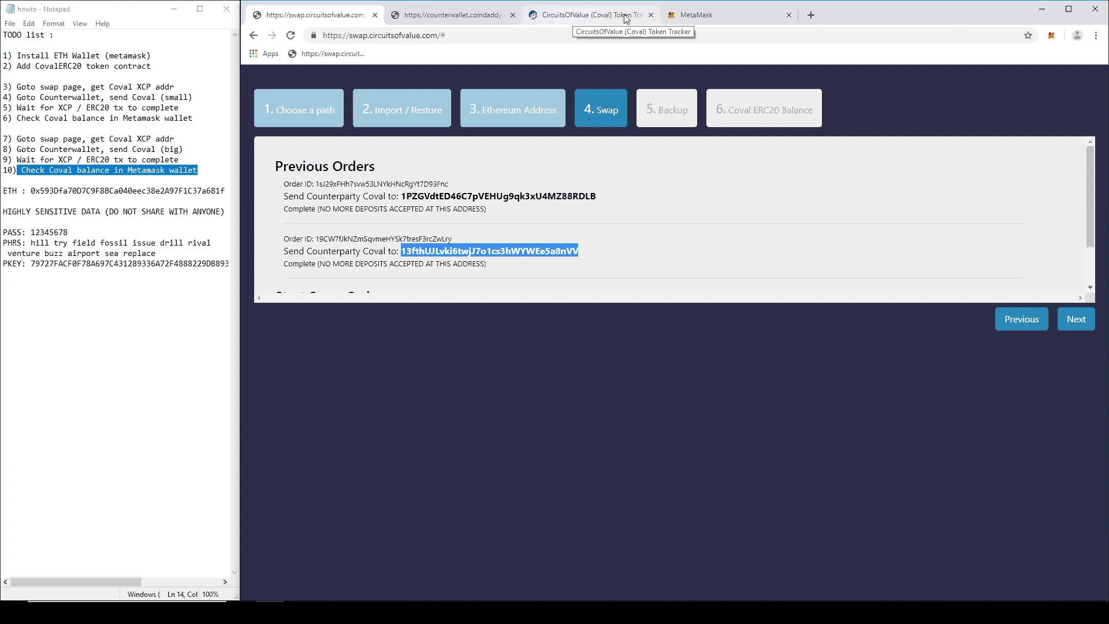
left_click(696, 16)
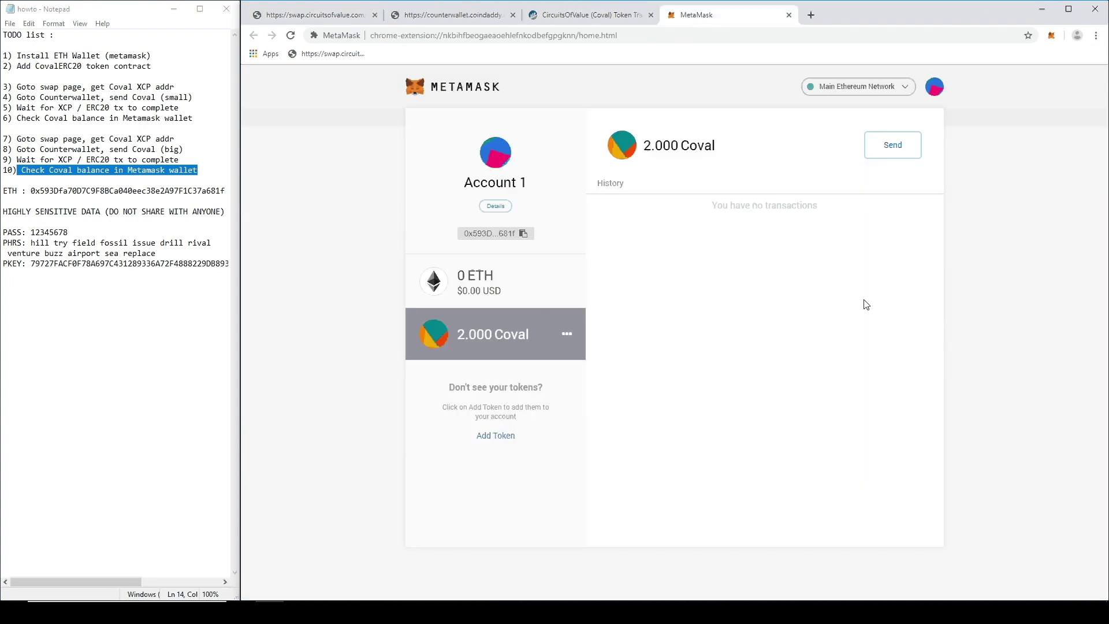